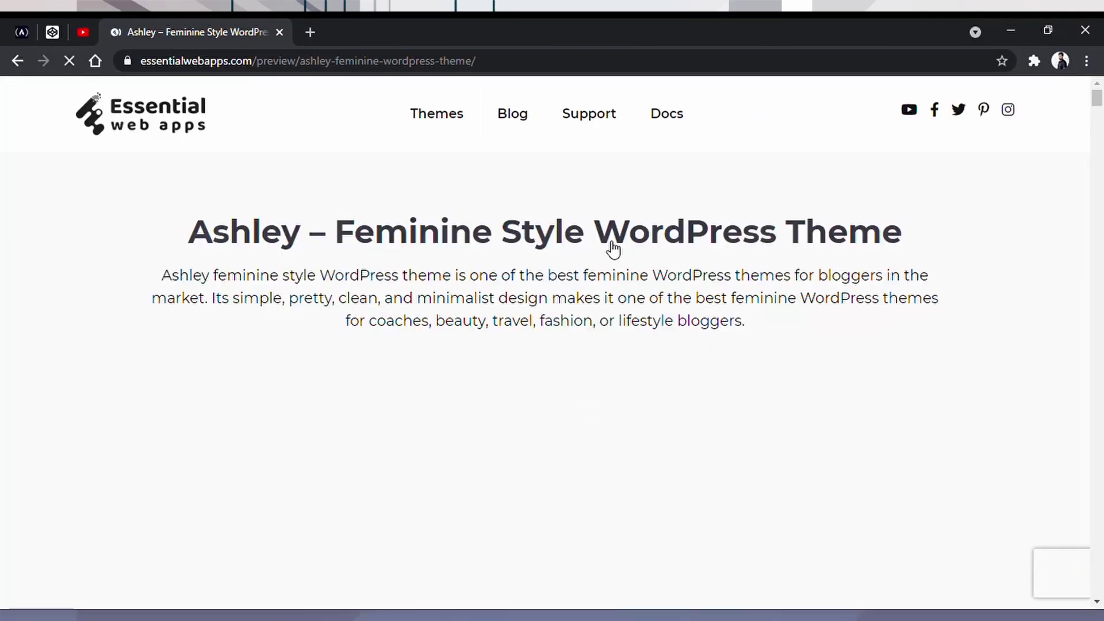
# - Launch the Home Page demo of the Ashley feminine WordPress theme and look through the page
pyautogui.scroll(-10, 12, 305)
pyautogui.scroll(-8, 12, 303)
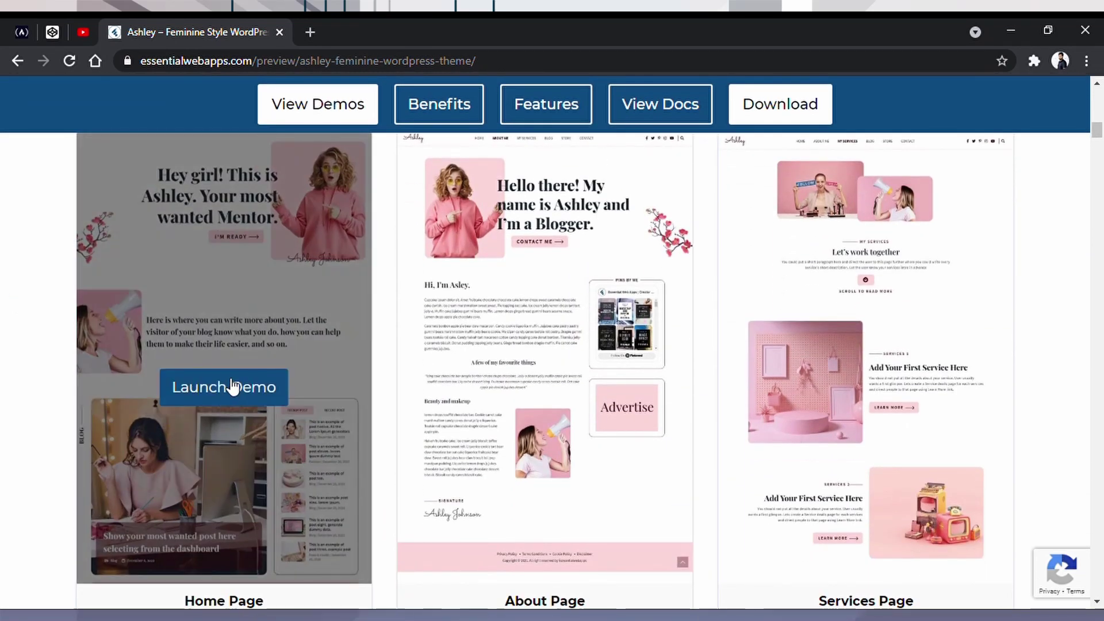
pyautogui.click(225, 382)
pyautogui.scroll(-12, 1095, 442)
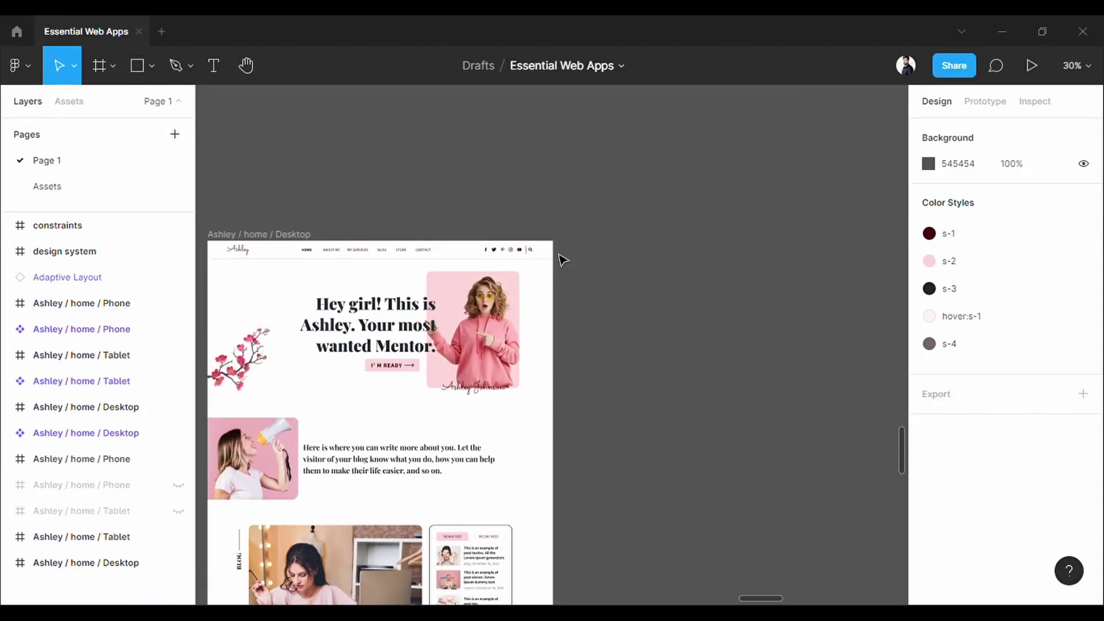
# - Switch to the Essential Web Apps design file in Figma and unhide the hidden Ashley home Tablet and Phone frames
pyautogui.scroll(-5, 561, 259)
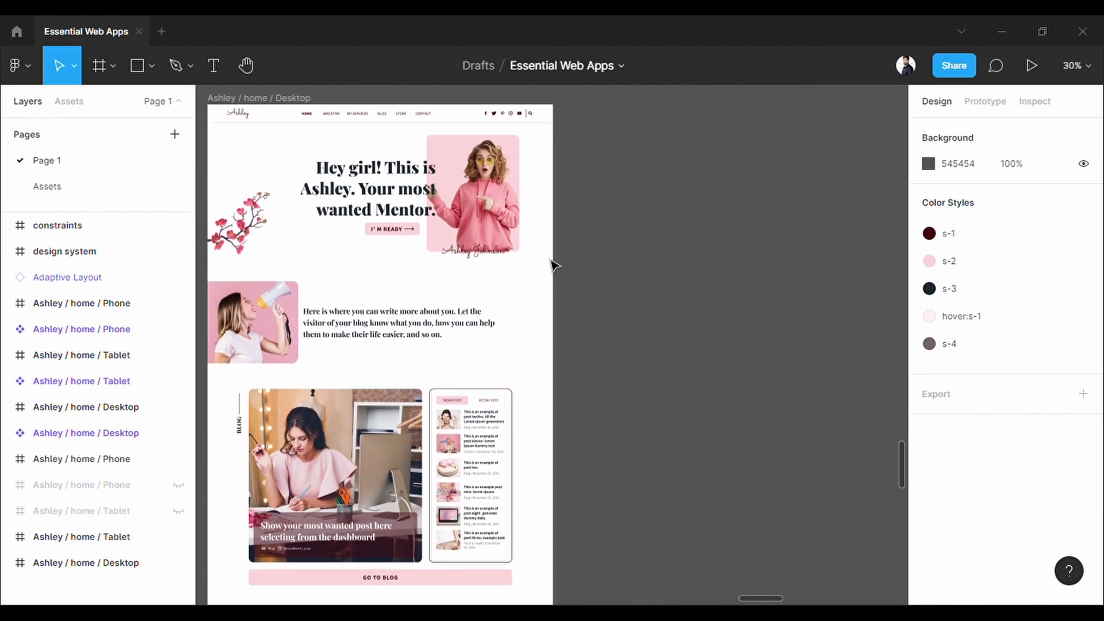
pyautogui.scroll(-10, 549, 270)
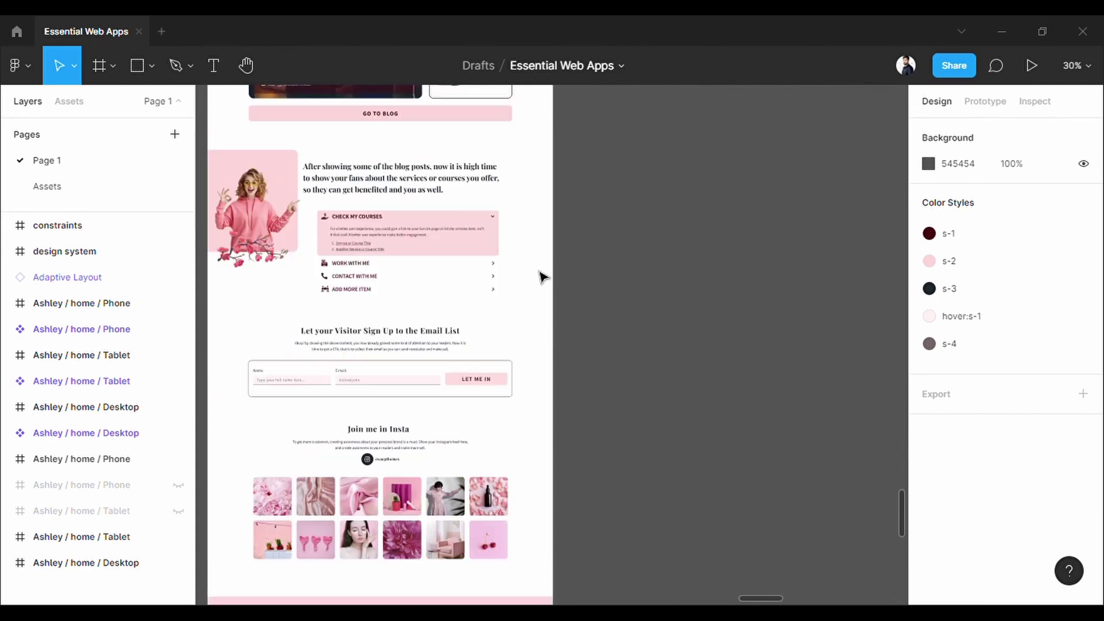
pyautogui.scroll(8, 543, 275)
pyautogui.scroll(4, 540, 276)
pyautogui.scroll(-2, 541, 276)
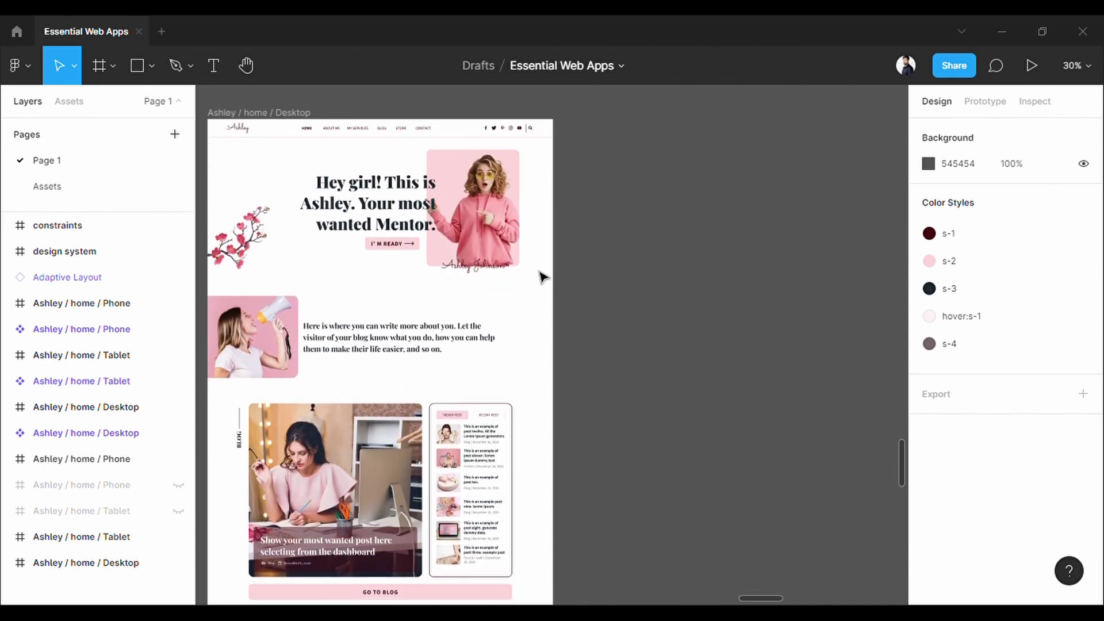
pyautogui.click(178, 511)
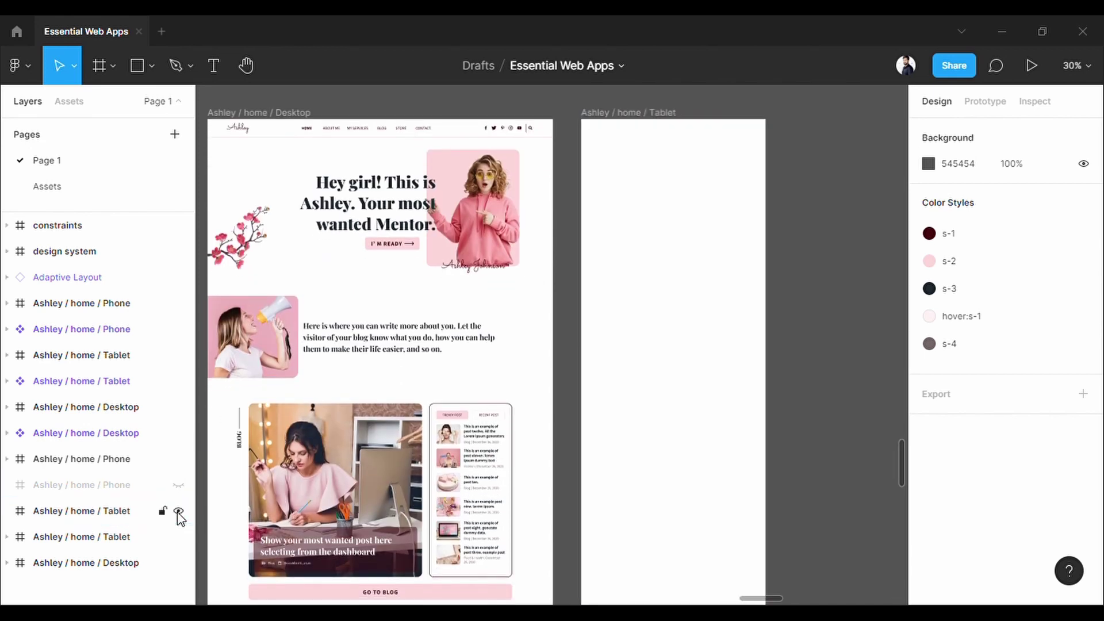
pyautogui.click(179, 484)
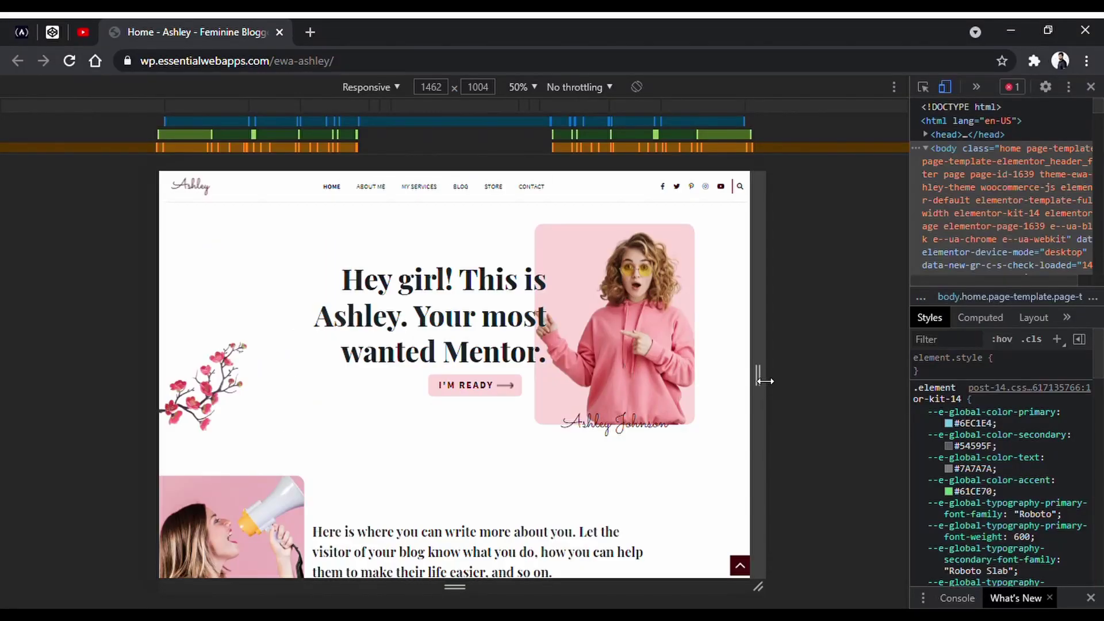
# - Switch to the browser and narrow the Ashley home page's responsive preview to check its layout
pyautogui.moveTo(765, 380); pyautogui.dragTo(722, 340)
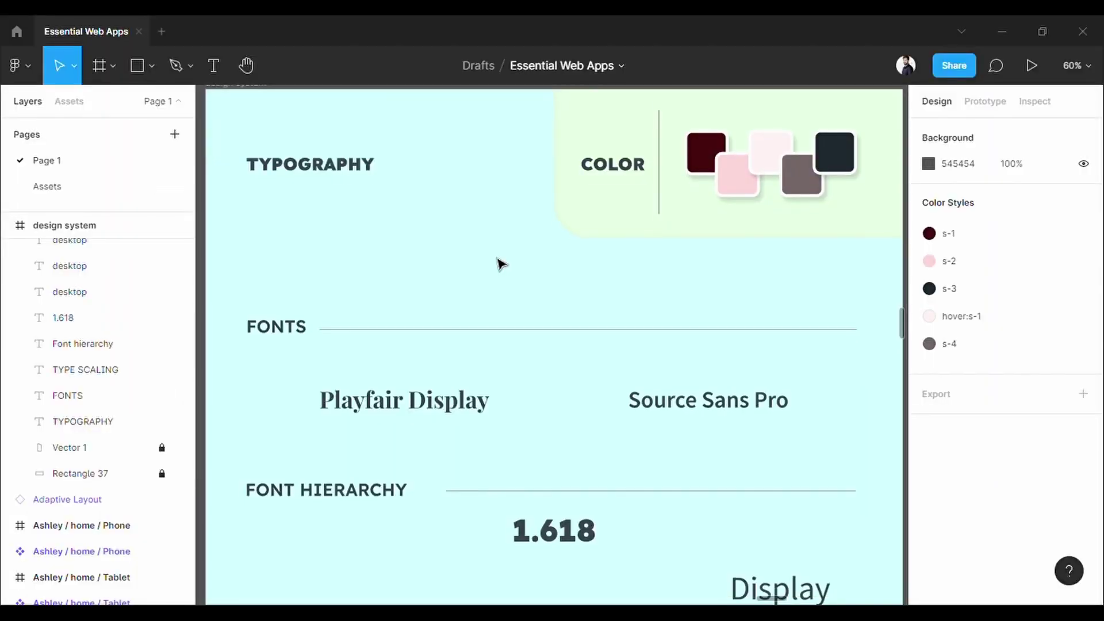
# - In the Figma design system frame, examine the Playfair Display and Source Sans Pro fonts, the colour swatches and the 1.618 ratio
pyautogui.moveTo(629, 429); pyautogui.dragTo(860, 450)
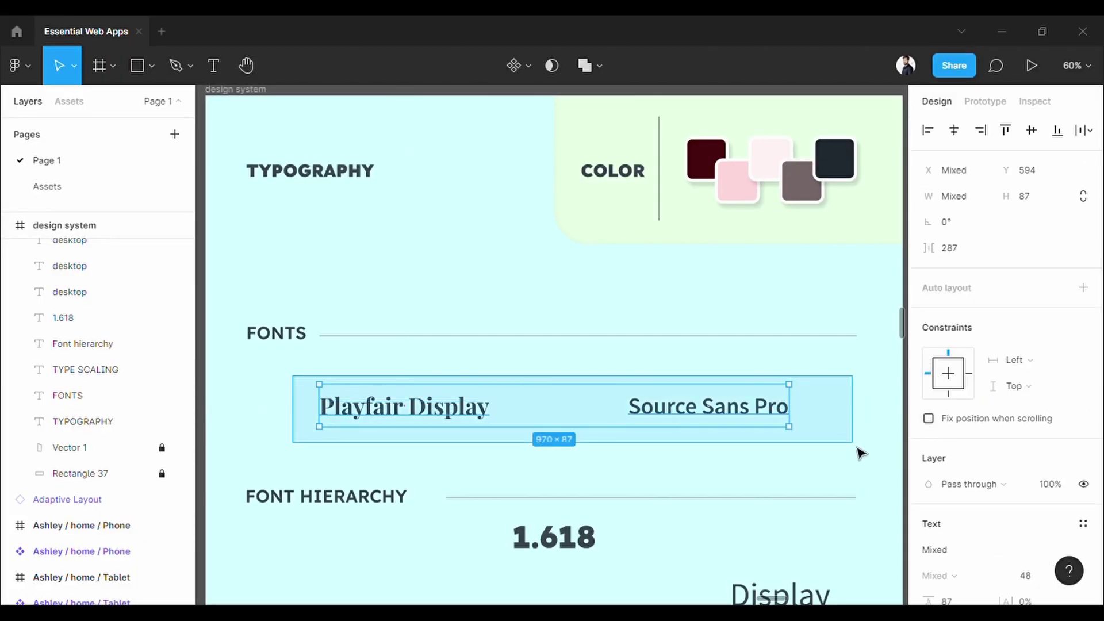
pyautogui.moveTo(592, 106); pyautogui.dragTo(853, 234)
pyautogui.click(764, 490)
pyautogui.scroll(-3, 764, 490)
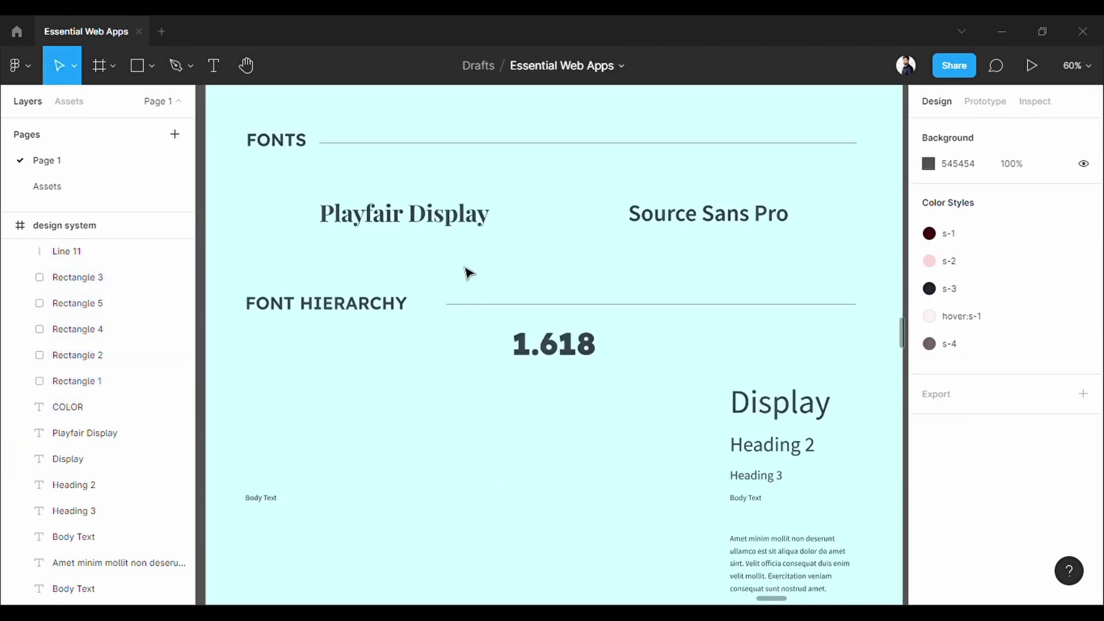
pyautogui.click(446, 229)
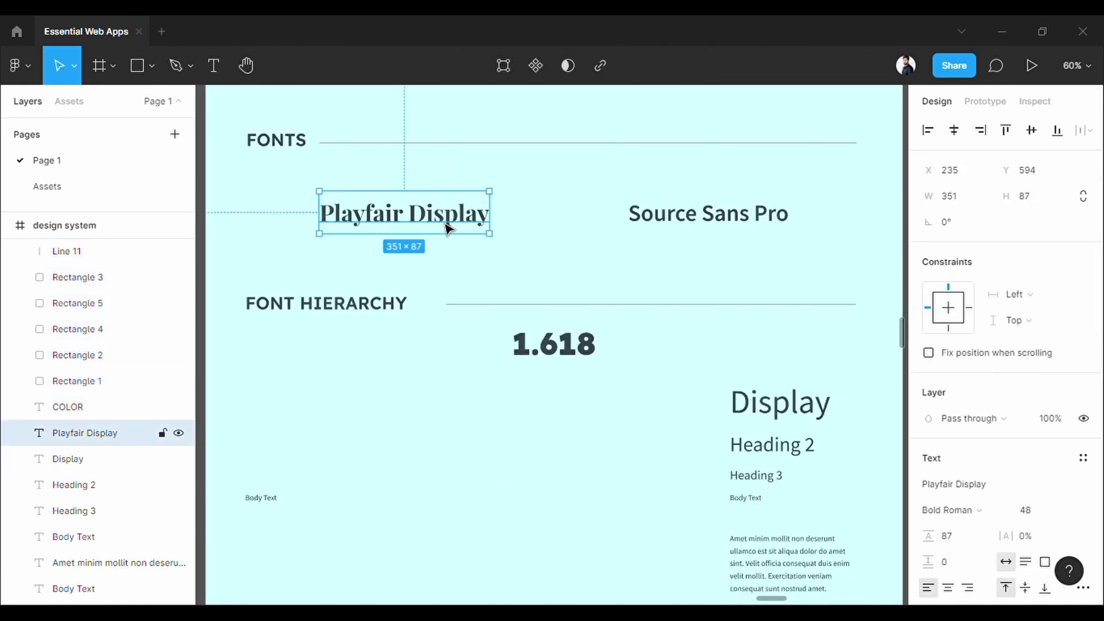
pyautogui.click(713, 214)
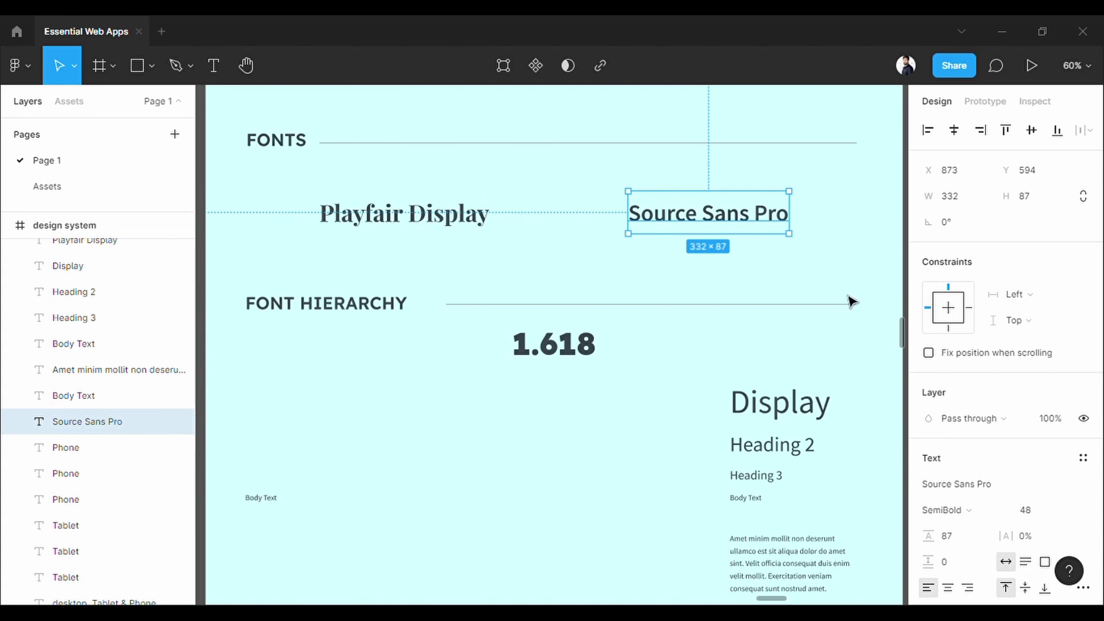
pyautogui.scroll(-2, 851, 302)
pyautogui.scroll(-1, 846, 308)
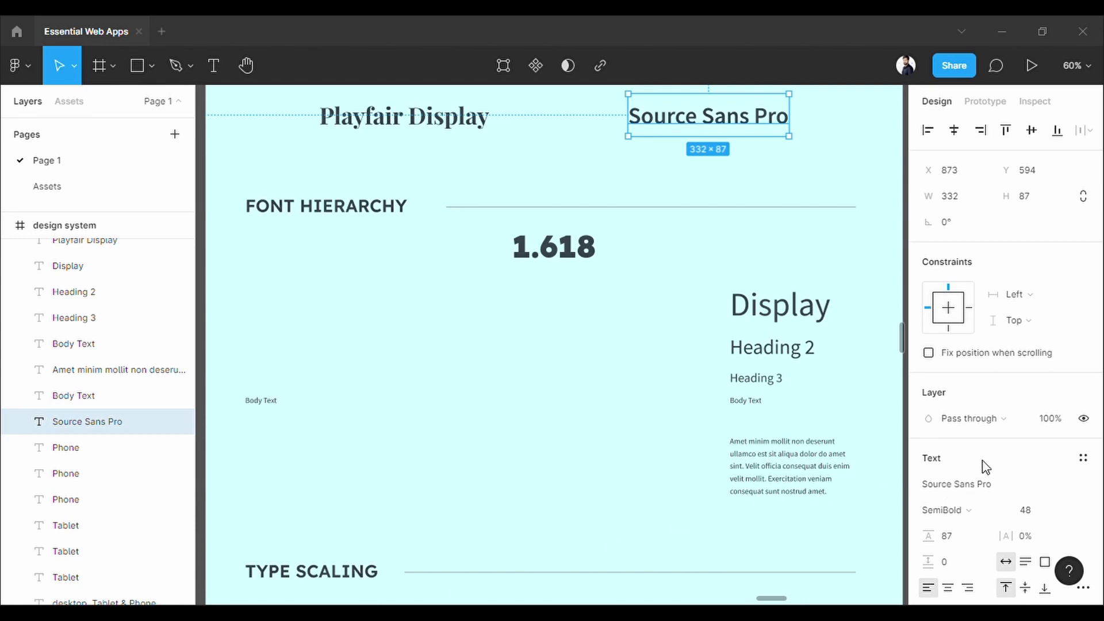
pyautogui.click(568, 261)
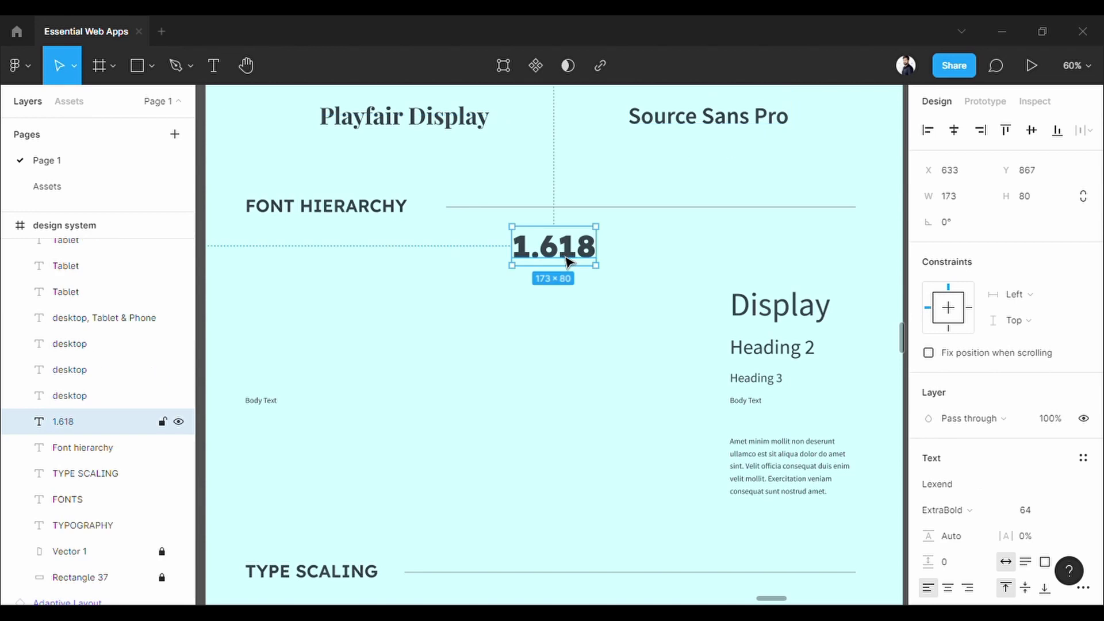
pyautogui.click(578, 330)
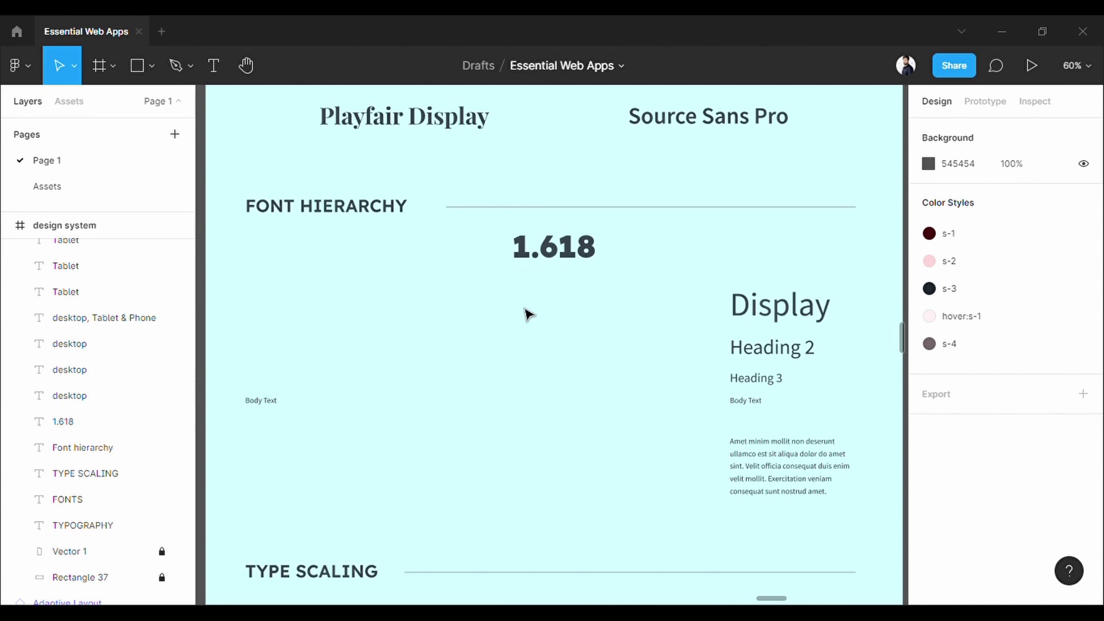
# - Duplicate Body Text about 50 px above the original under Font Hierarchy and set the copy's font size to 16*1.618
pyautogui.scroll(2, 217, 397)
pyautogui.scroll(3, 218, 396)
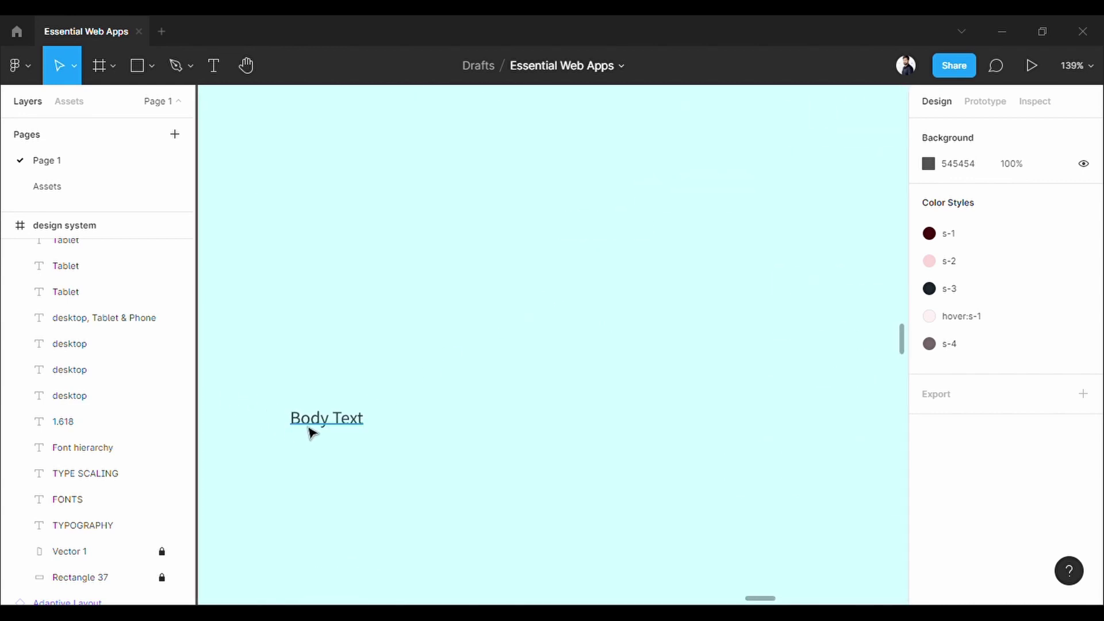
pyautogui.click(322, 438)
pyautogui.moveTo(365, 325); pyautogui.dragTo(372, 345)
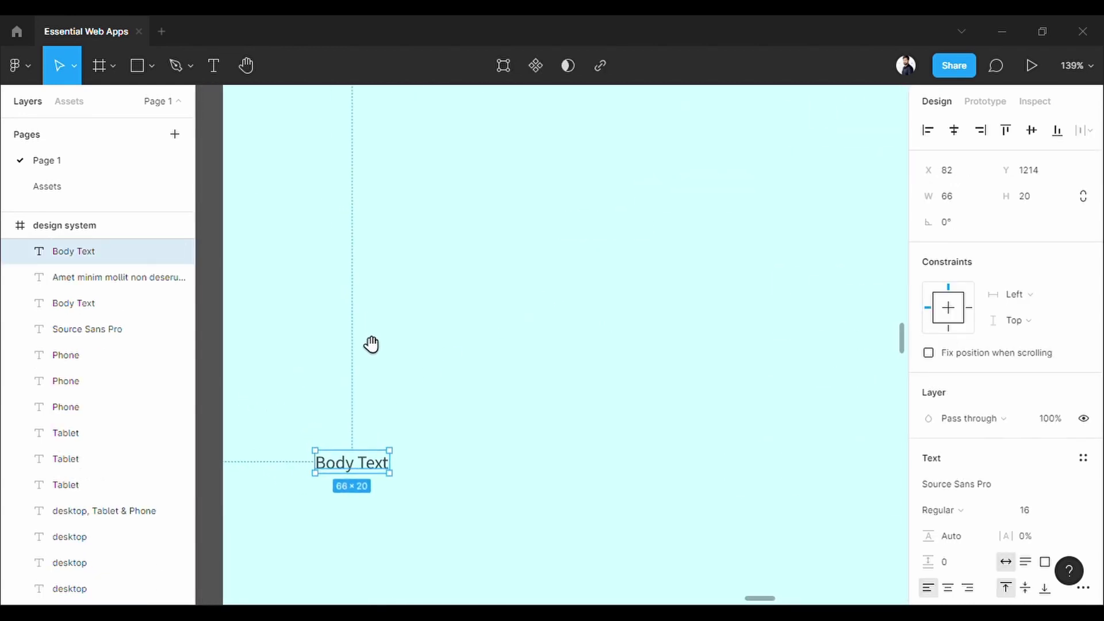
pyautogui.moveTo(374, 472); pyautogui.dragTo(368, 413)
pyautogui.click(1050, 511)
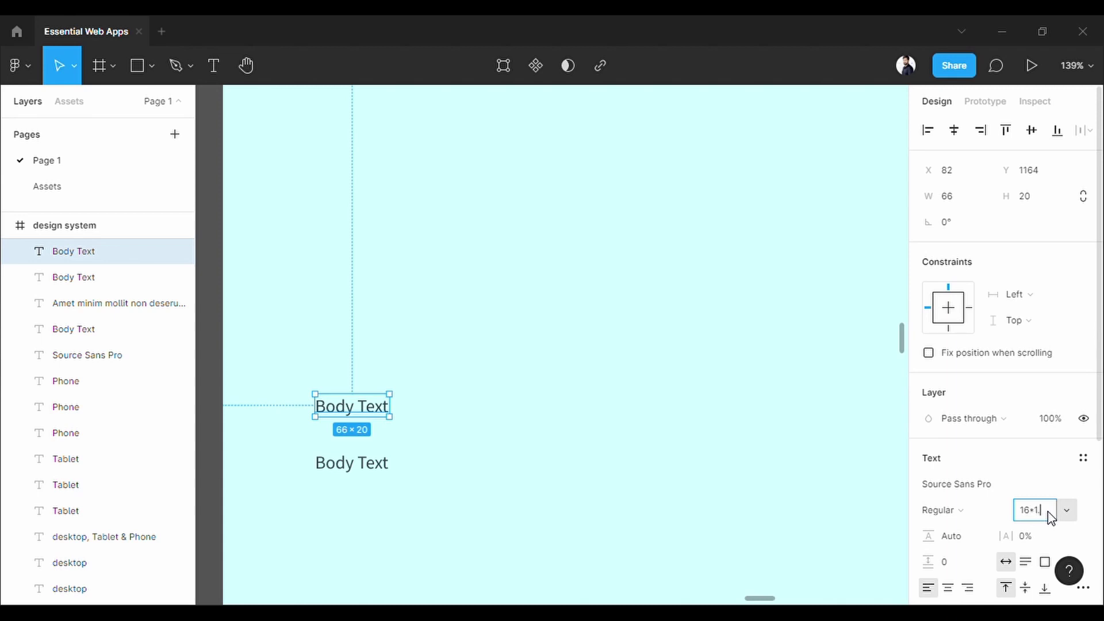
pyautogui.press('Return')
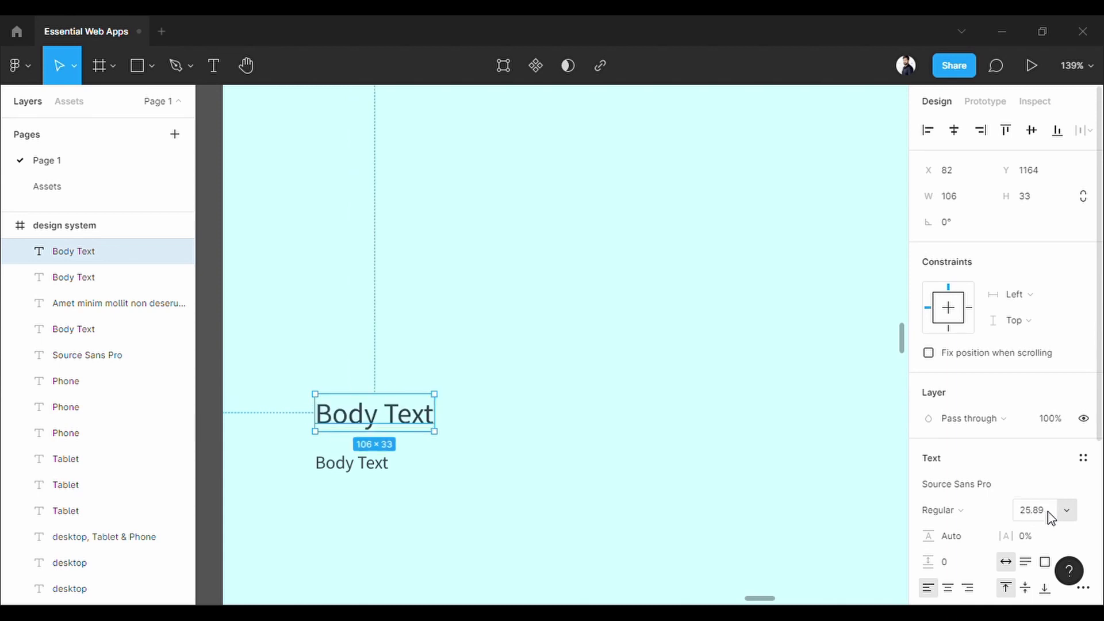
# - Replace the enlarged Body Text copy's wording with "Heading 3"
pyautogui.press('Return')
pyautogui.write('H')
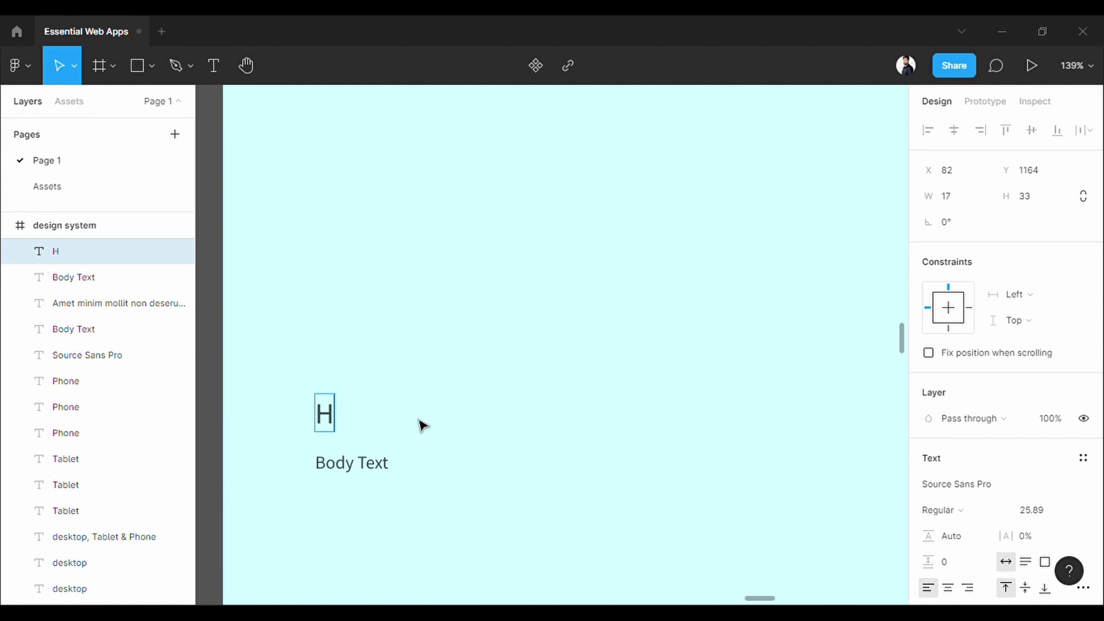
pyautogui.write('eading 3')
pyautogui.press('Escape')
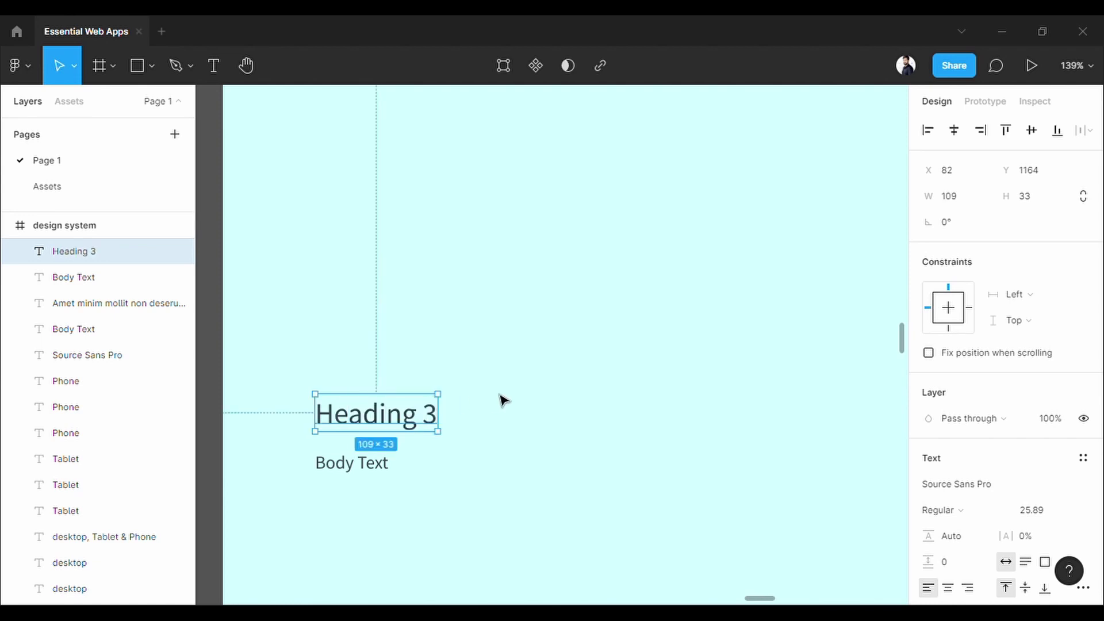
# - Duplicate Heading 3 directly above itself and multiply the copy's font size by 1.618
pyautogui.moveTo(401, 397); pyautogui.dragTo(402, 360)
pyautogui.click(1053, 510)
pyautogui.click(1052, 511)
pyautogui.write('*1.618')
pyautogui.press('Return')
# - Change the wording of the enlarged Heading 3 copy to "Heading 2"
pyautogui.press('Return')
pyautogui.click(507, 385)
pyautogui.press('BackSpace')
pyautogui.write('2')
pyautogui.press('Escape')
# - Duplicate Heading 2 above itself at Y 1024 and multiply the copy's font size by 1.618
pyautogui.moveTo(508, 385); pyautogui.dragTo(465, 277)
pyautogui.click(547, 368)
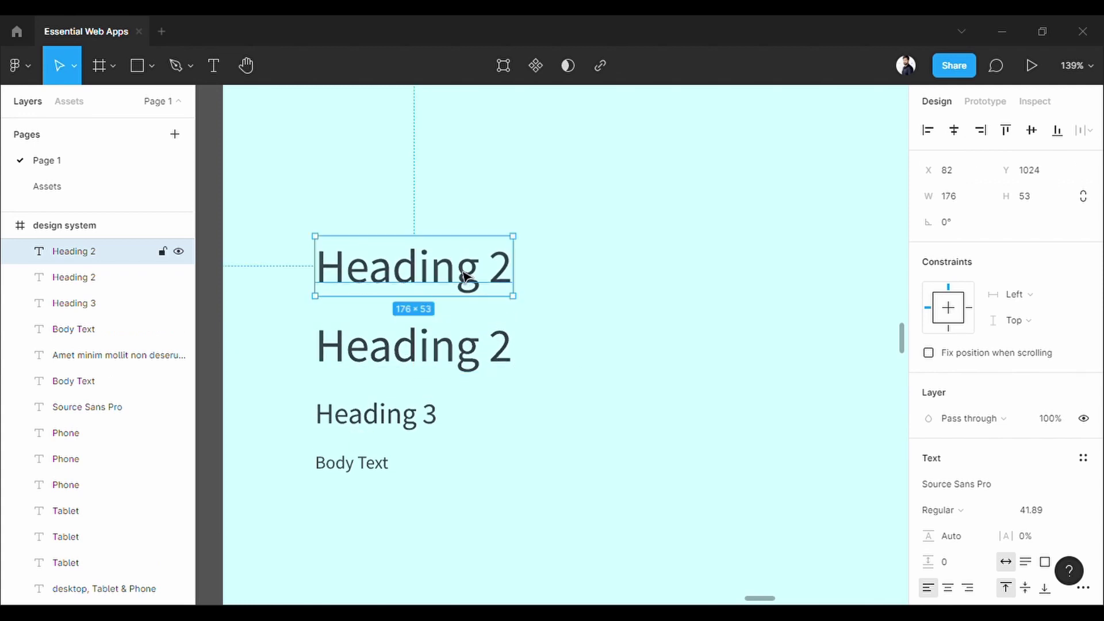
pyautogui.click(1052, 512)
pyautogui.click(1052, 511)
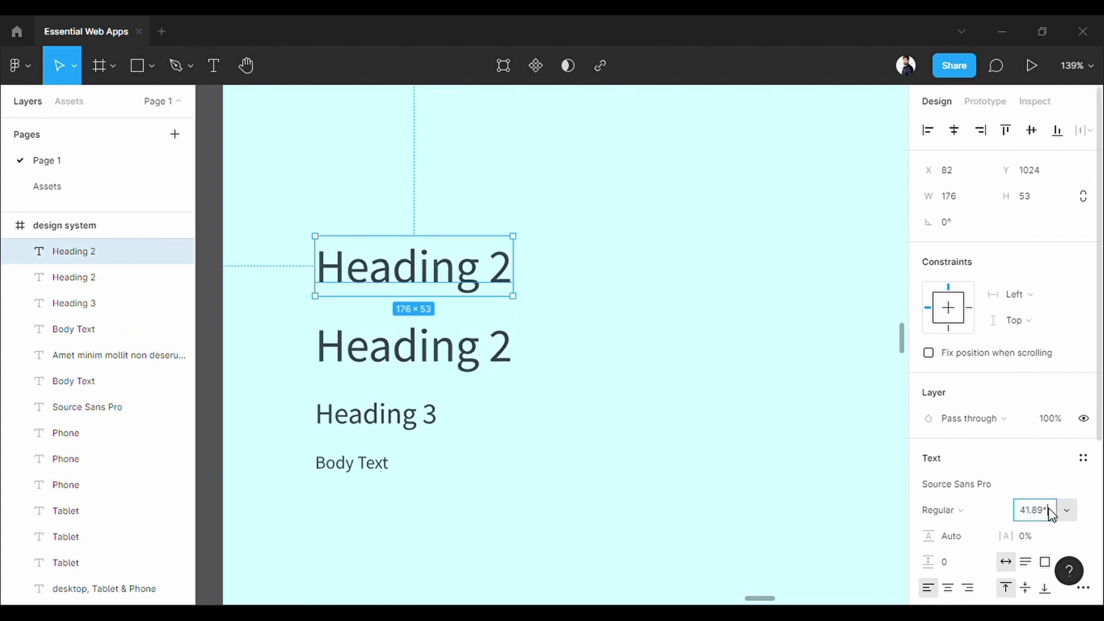
pyautogui.write('*1.618')
pyautogui.press('Return')
# - Move the enlarged Heading 2 copy up to Y 992 and replace its wording with "Dispaly"
pyautogui.moveTo(500, 270); pyautogui.dragTo(500, 249)
pyautogui.press('Return')
pyautogui.write('Dispaly')
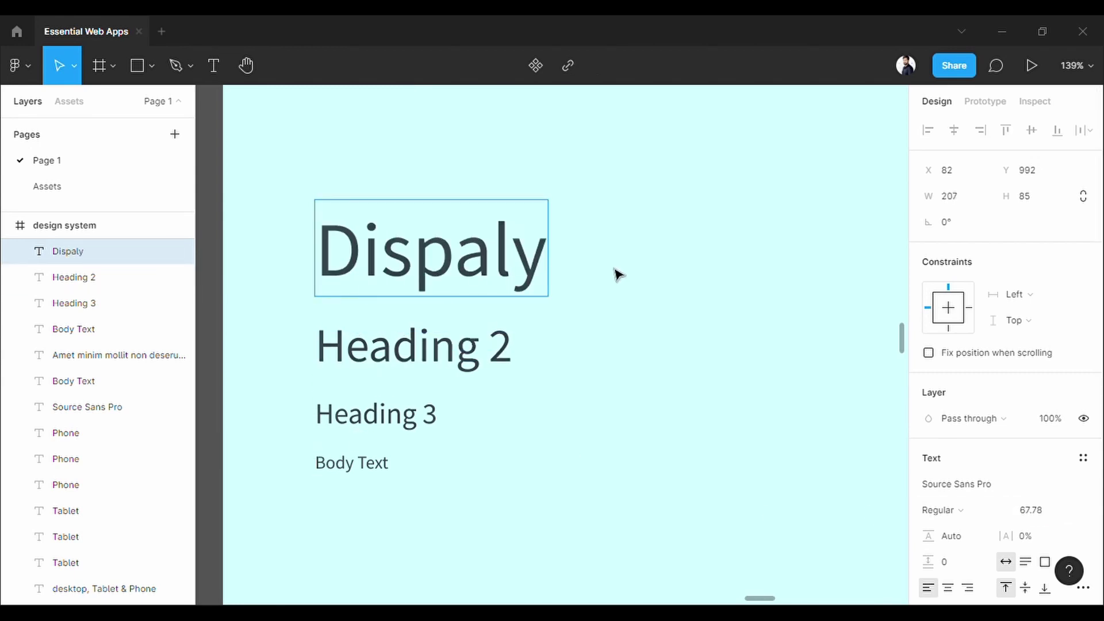
pyautogui.press('Escape')
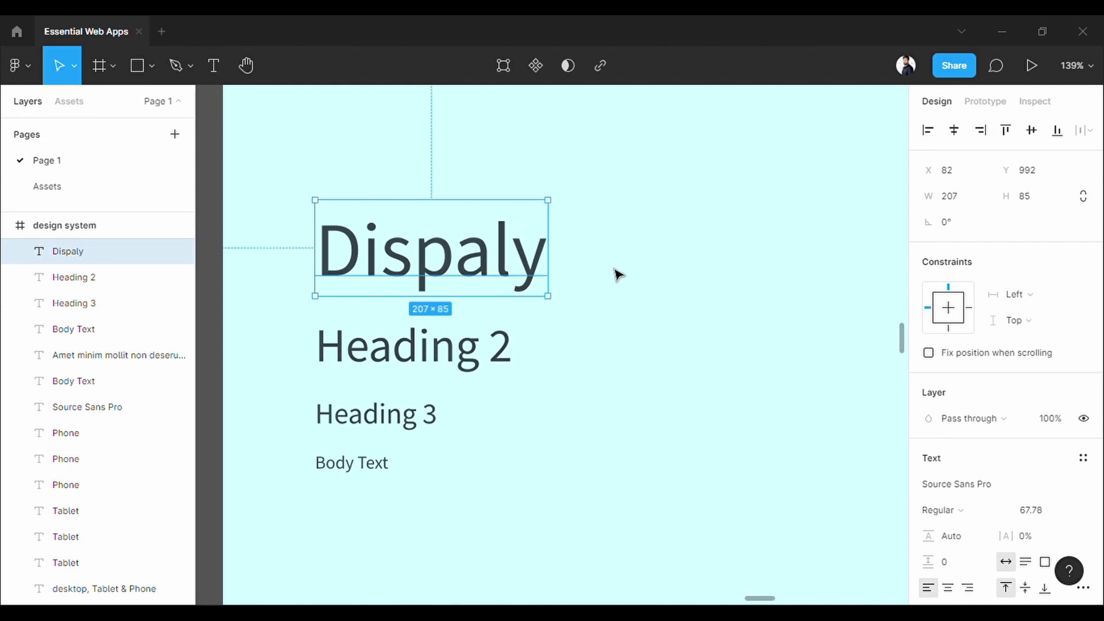
# - Paste the "Amet minim mollit" sample paragraph below Body Text and set its line height to 16*1.618
pyautogui.hotkey('ctrl', 'v')
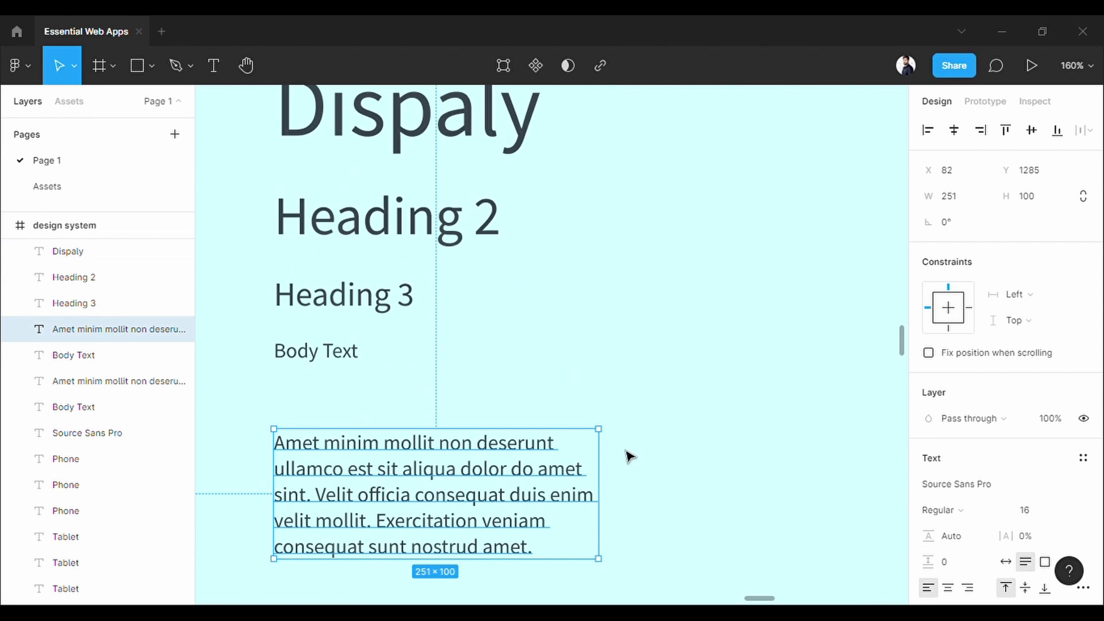
pyautogui.scroll(-1, 621, 414)
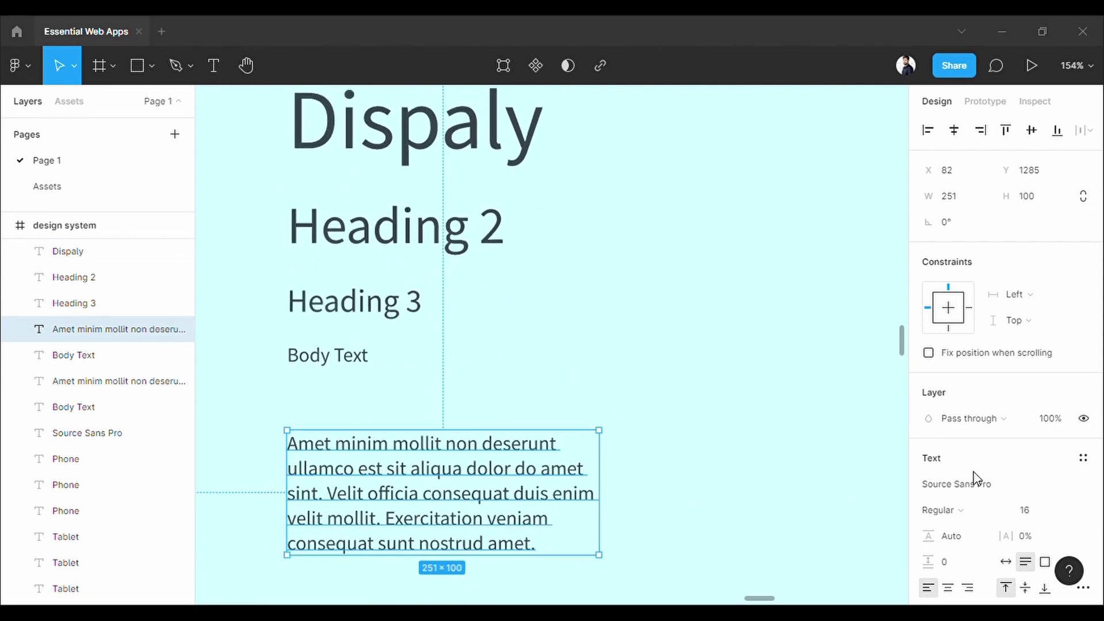
pyautogui.click(970, 537)
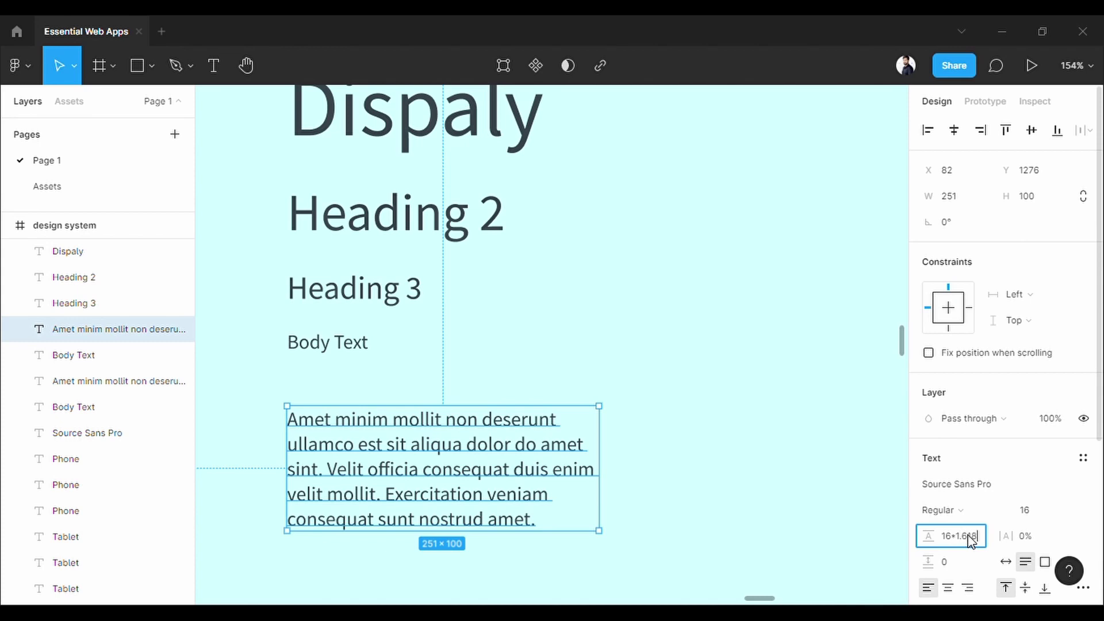
pyautogui.press('Return')
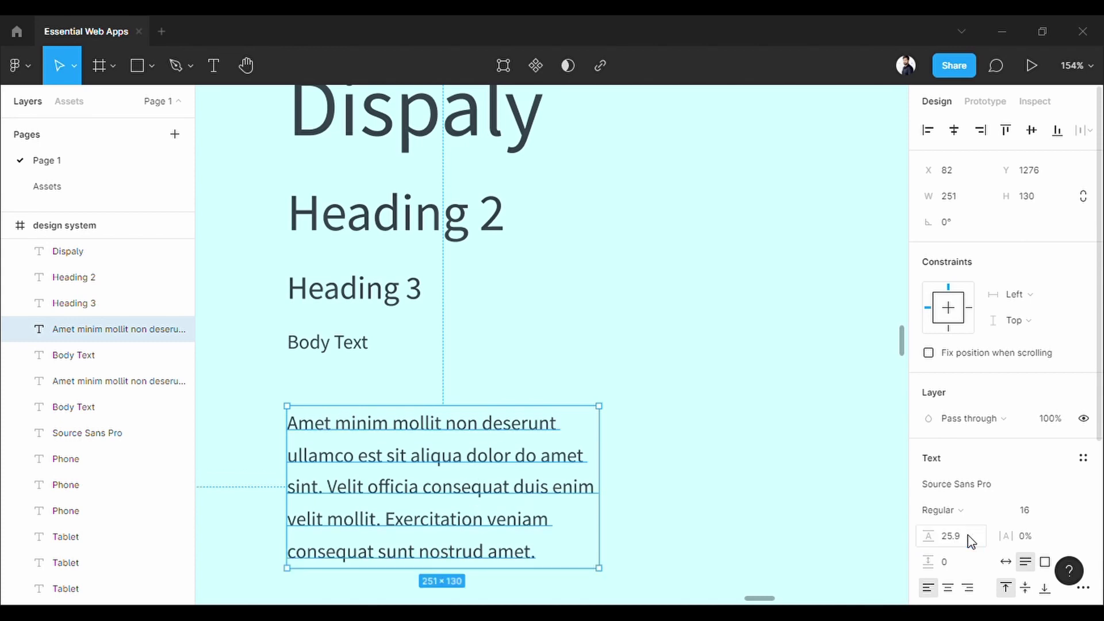
pyautogui.click(726, 485)
pyautogui.scroll(-1, 688, 441)
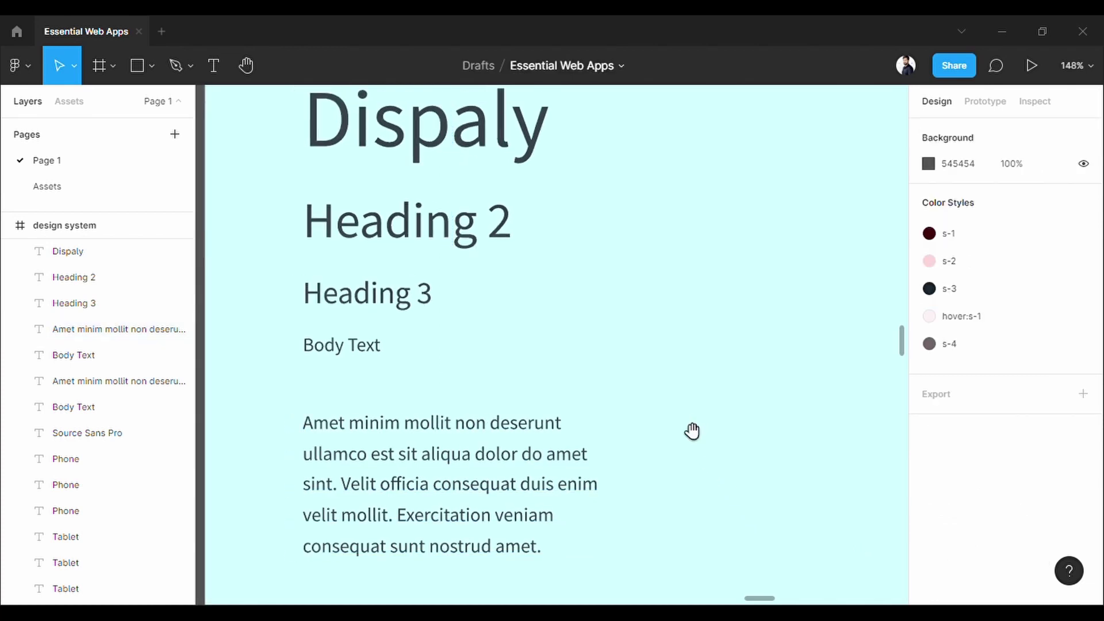
pyautogui.moveTo(690, 431); pyautogui.dragTo(666, 437)
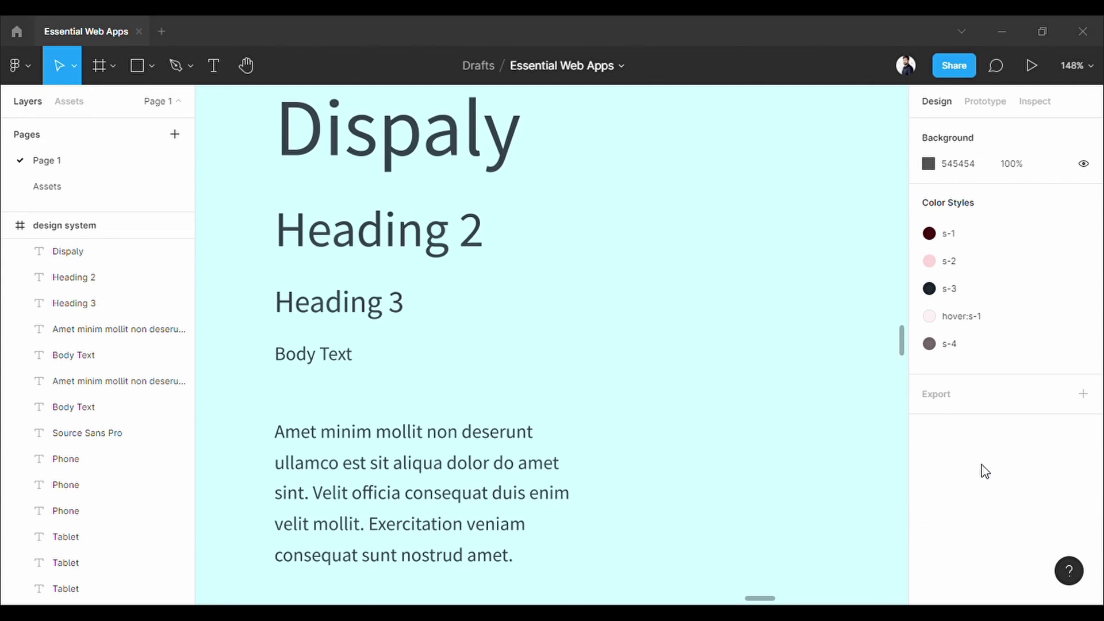
# - Unhide the devices, tablet and phone icon layers in the Type Scaling section of the design system
pyautogui.scroll(-5, 788, 303)
pyautogui.scroll(-6, 510, 379)
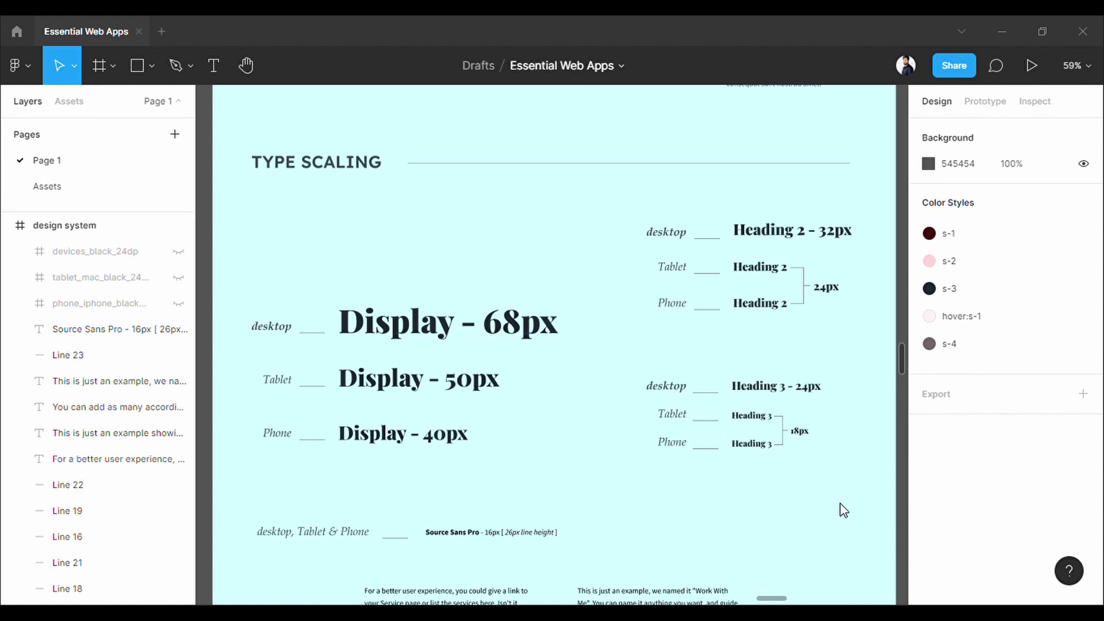
pyautogui.scroll(-2, 486, 239)
pyautogui.click(179, 252)
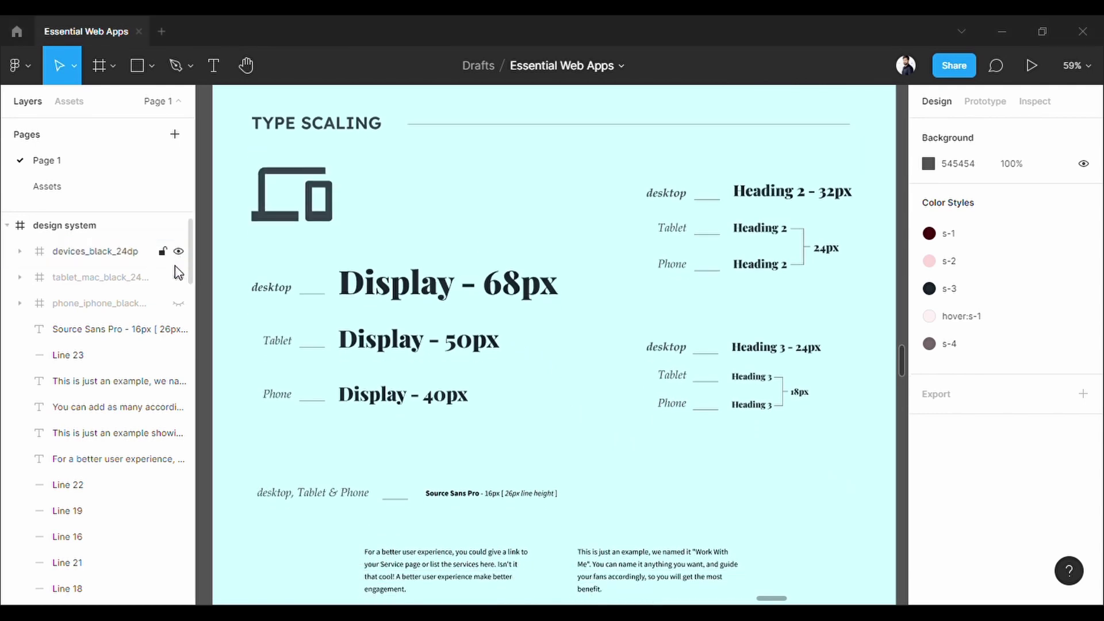
pyautogui.click(178, 277)
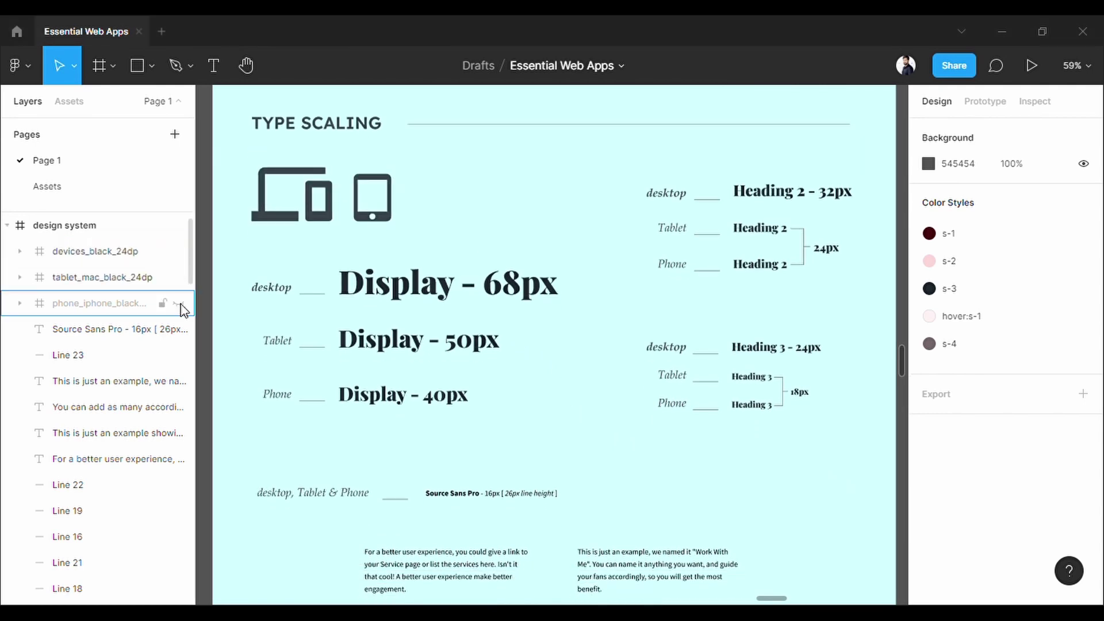
pyautogui.click(179, 304)
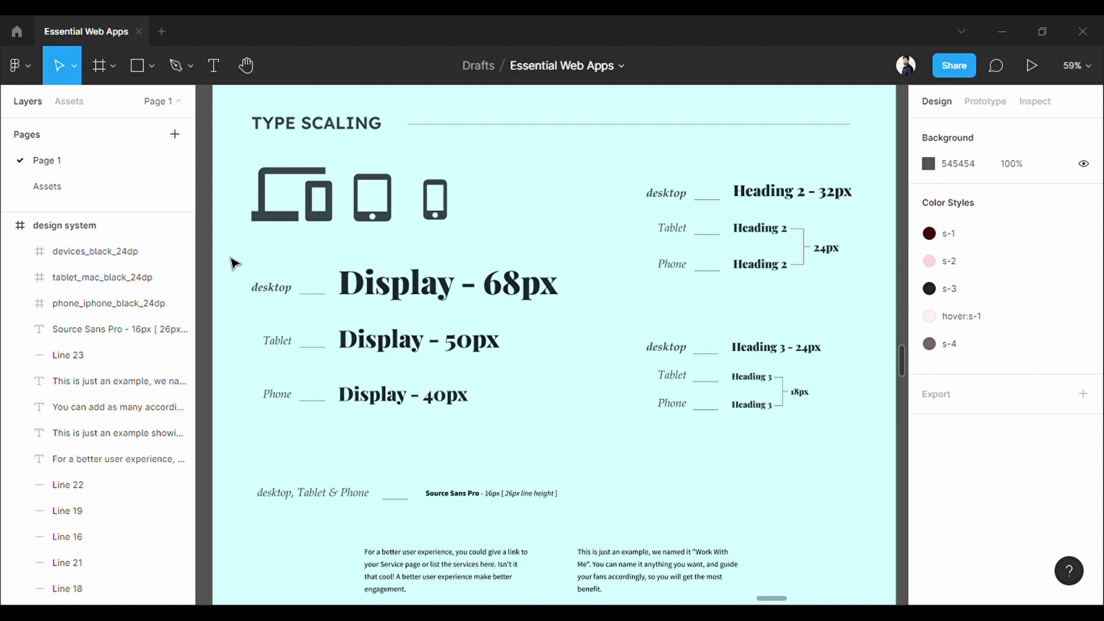
# - Examine the Display and Heading 2 sizes for desktop, tablet and phone in the Type Scaling section
pyautogui.scroll(5, 231, 263)
pyautogui.moveTo(624, 279); pyautogui.dragTo(617, 184)
pyautogui.moveTo(230, 167); pyautogui.dragTo(867, 516)
pyautogui.press('Escape')
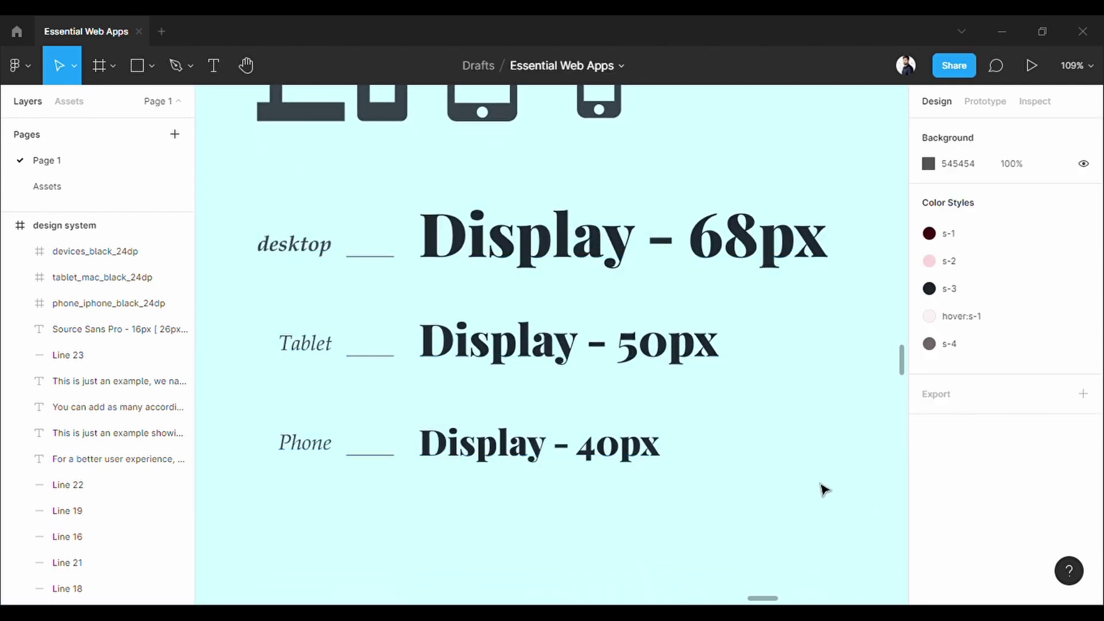
pyautogui.scroll(-3, 796, 497)
pyautogui.moveTo(778, 443); pyautogui.dragTo(414, 447)
pyautogui.scroll(4, 727, 322)
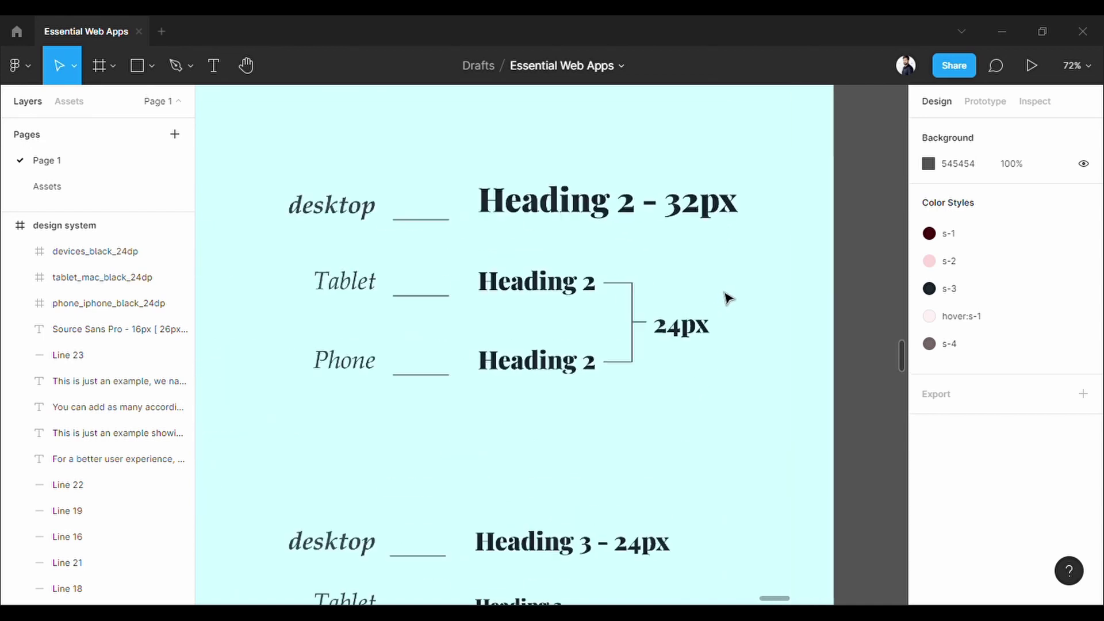
pyautogui.moveTo(743, 312); pyautogui.dragTo(766, 343)
pyautogui.scroll(1, 475, 296)
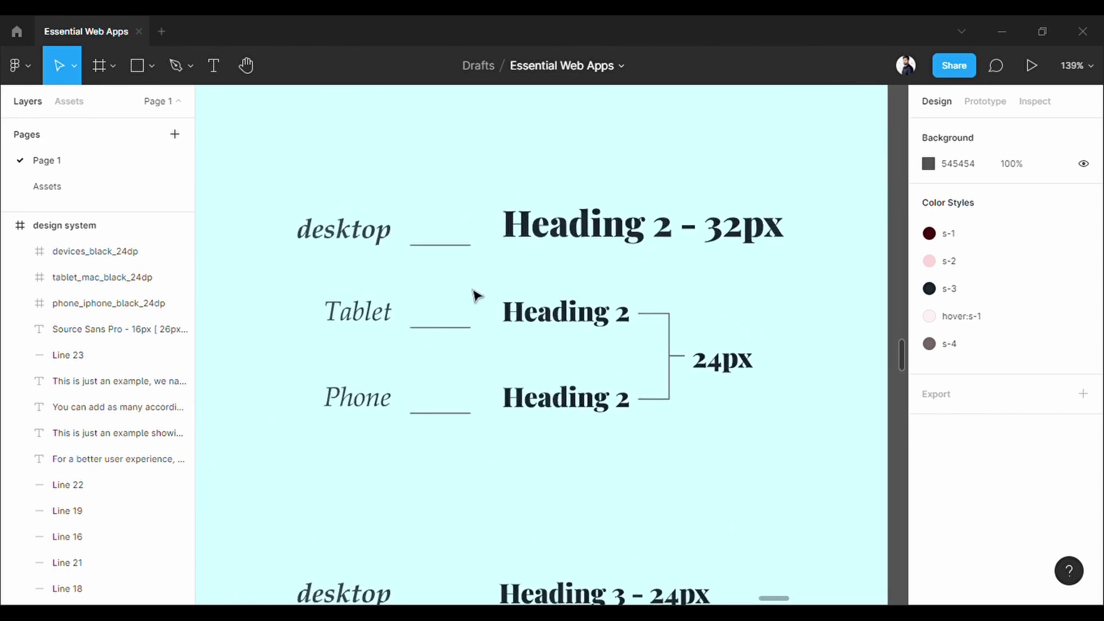
pyautogui.moveTo(506, 285); pyautogui.dragTo(761, 468)
pyautogui.click(762, 468)
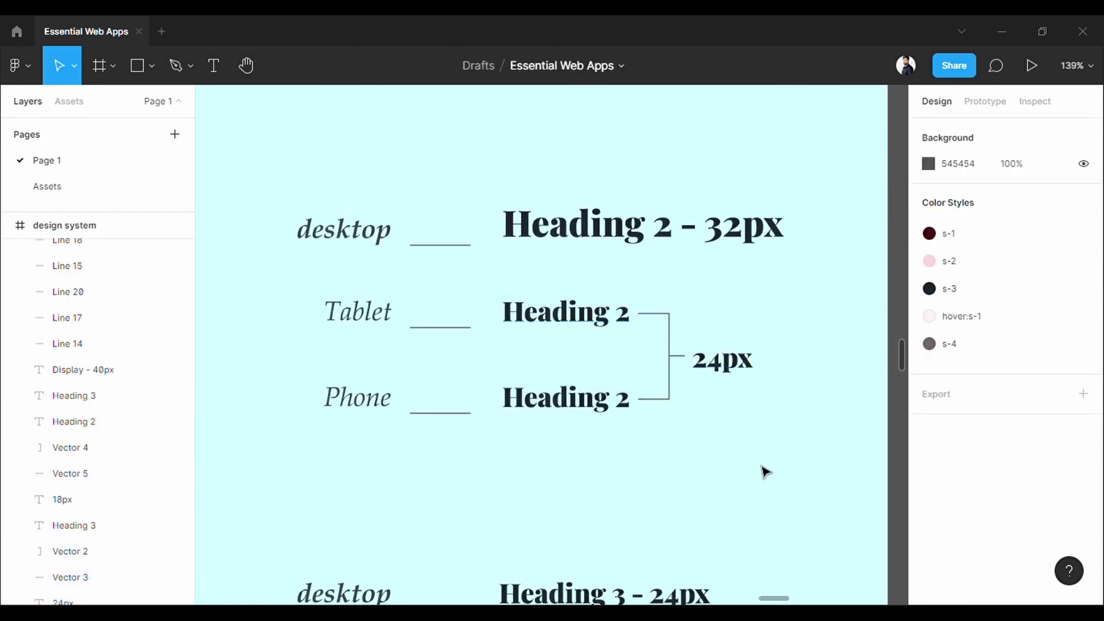
pyautogui.scroll(1, 655, 447)
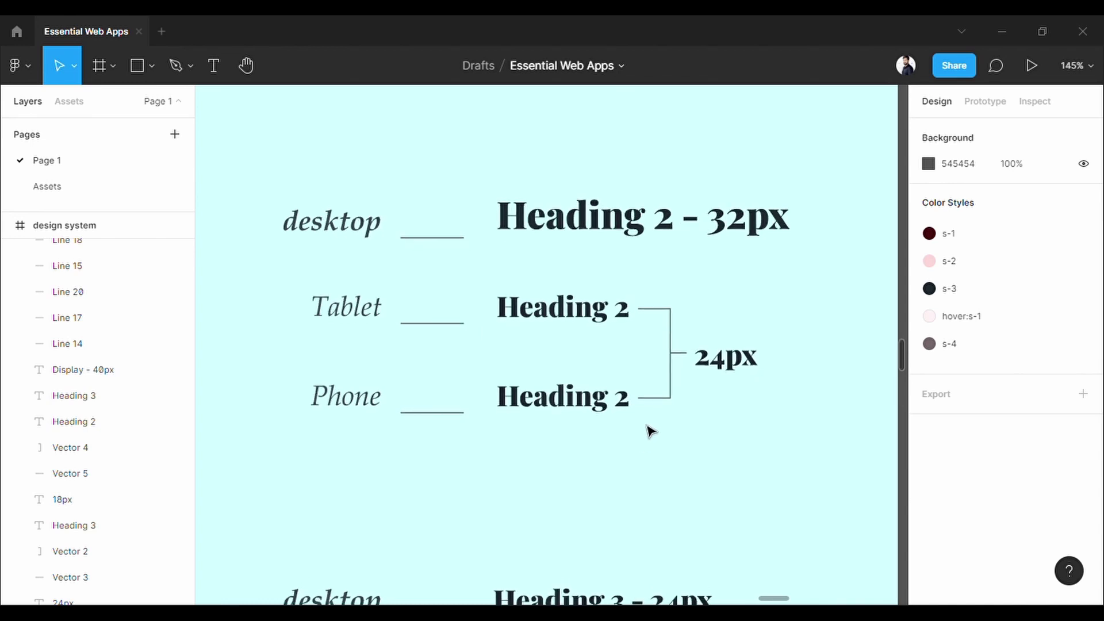
# - Examine the Heading 3 sizes and the Source Sans Pro body text samples for desktop, tablet and phone
pyautogui.scroll(-1, 648, 431)
pyautogui.scroll(-5, 626, 246)
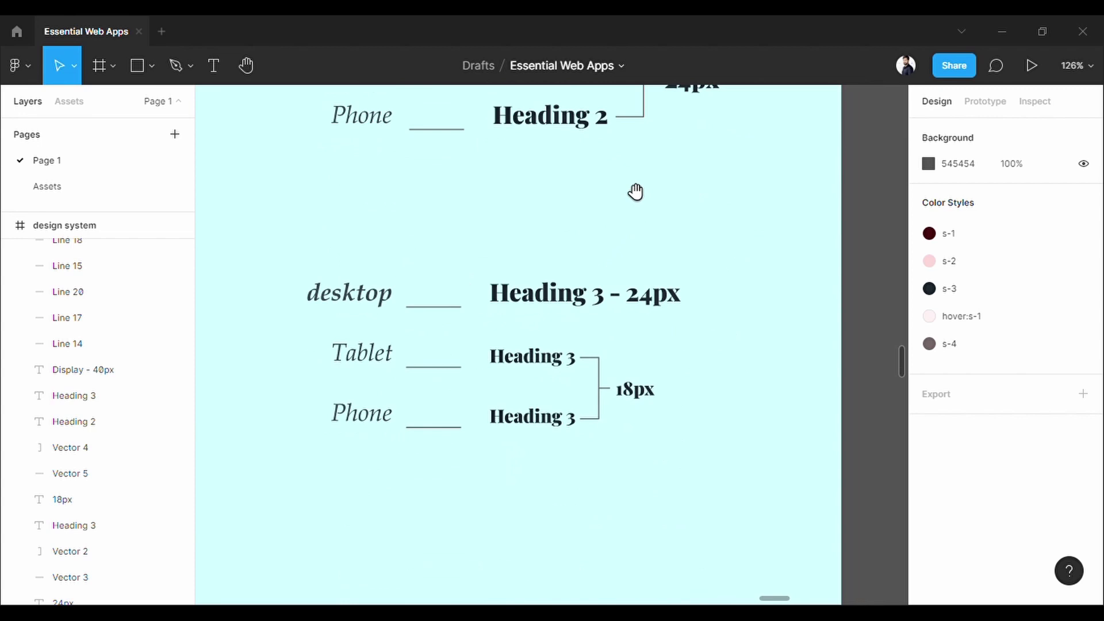
pyautogui.scroll(-4, 631, 451)
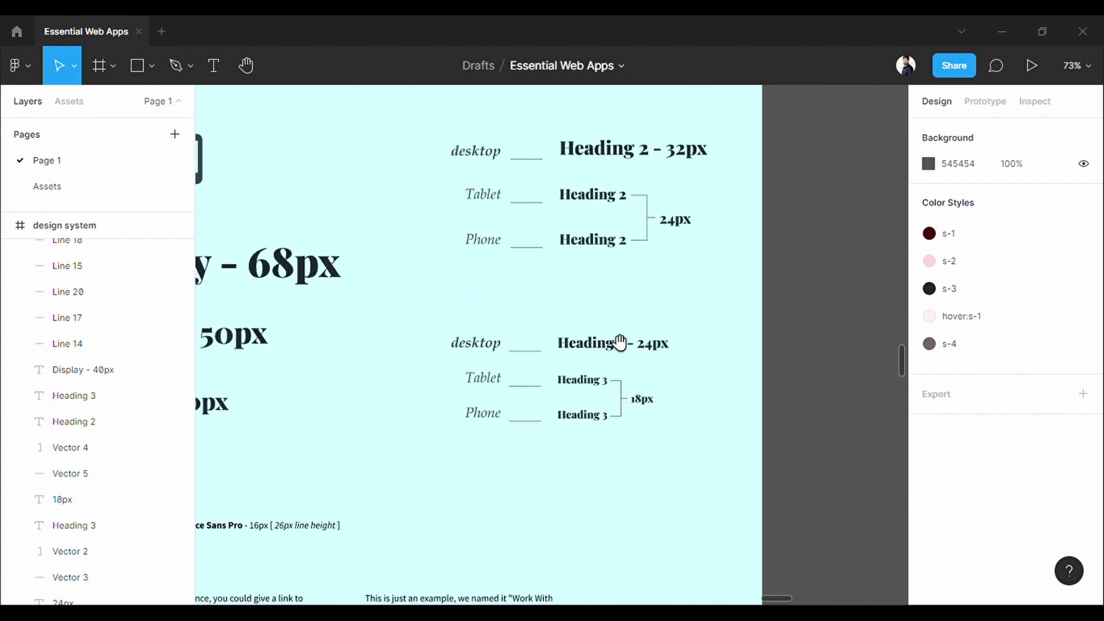
pyautogui.scroll(-3, 621, 345)
pyautogui.scroll(2, 446, 481)
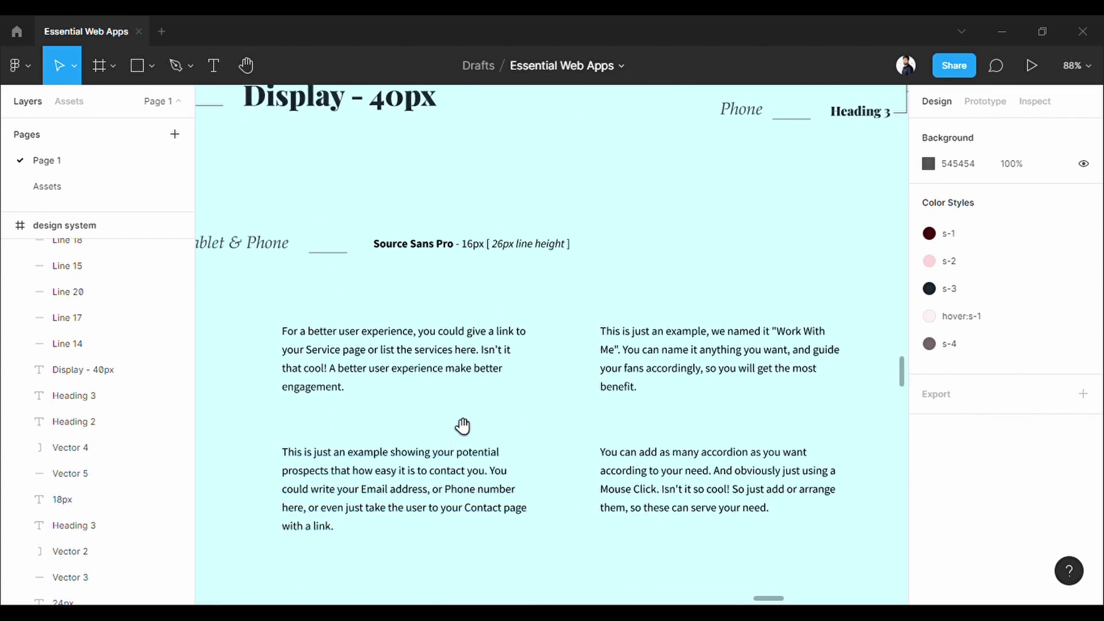
pyautogui.moveTo(443, 437); pyautogui.dragTo(512, 406)
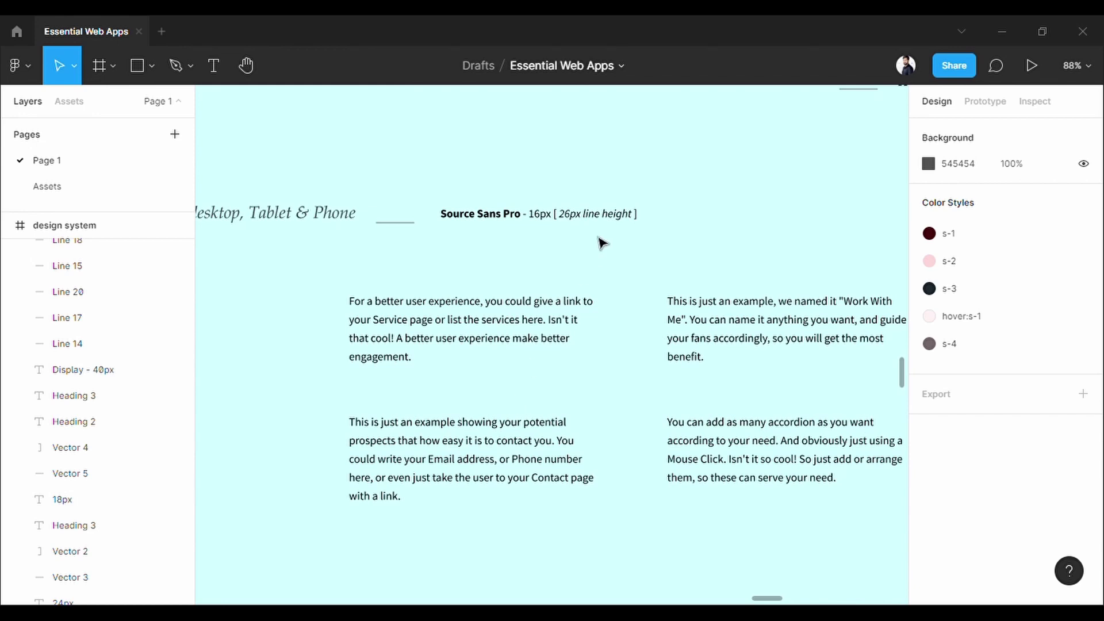
pyautogui.click(556, 226)
pyautogui.click(640, 274)
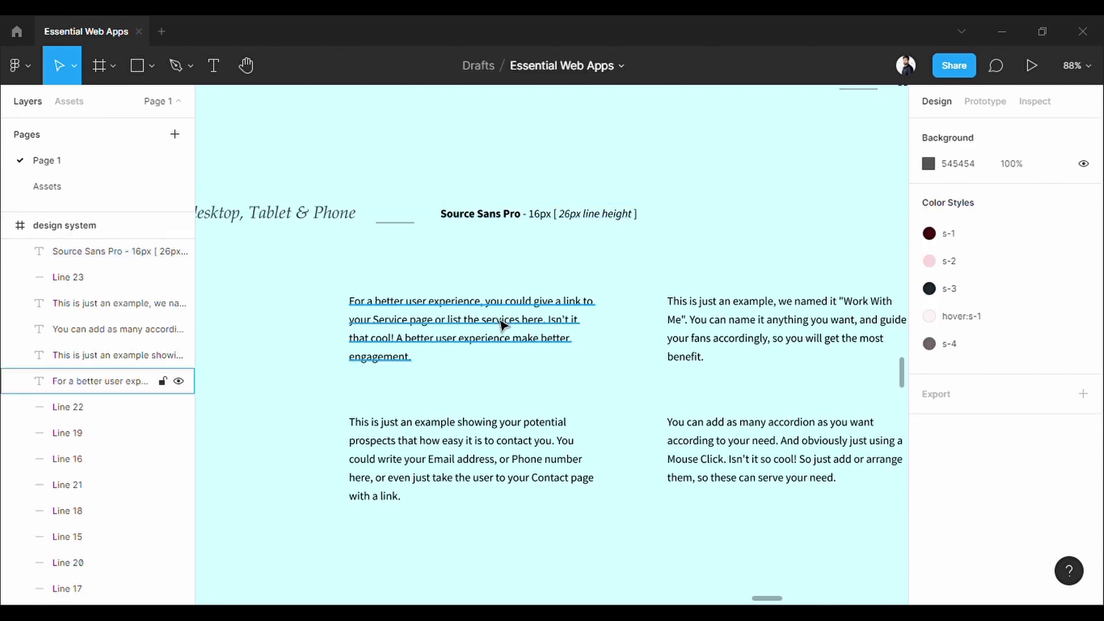
pyautogui.click(504, 339)
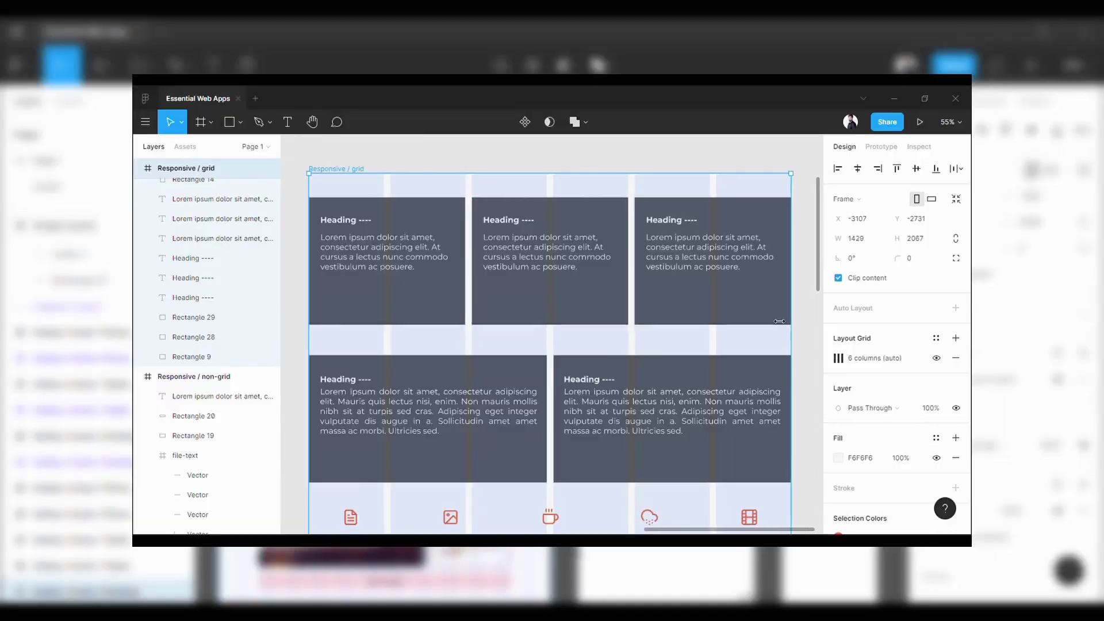
# - Examine how the cards in the Responsive / grid frame align with its column layout grid
pyautogui.moveTo(796, 318)
pyautogui.mouseDown()
pyautogui.moveTo(830, 316)
pyautogui.moveTo(683, 314)
pyautogui.moveTo(796, 316)
pyautogui.mouseUp()
pyautogui.click(535, 170)
pyautogui.hscroll(-3, 677, 271)
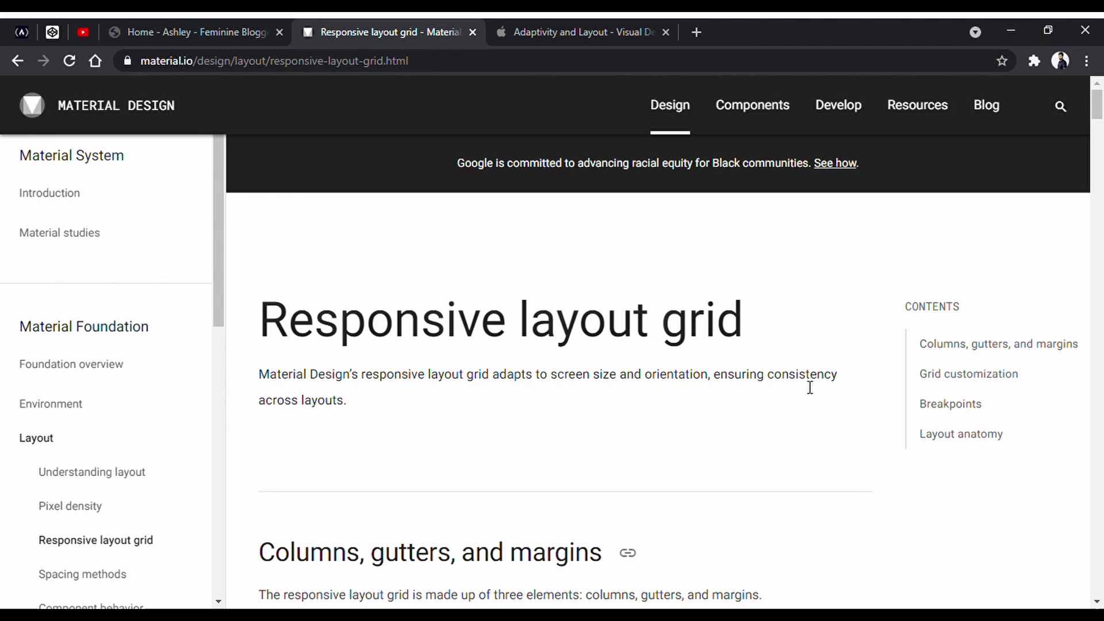
# - Read the columns and gutters guidance on Material Design's Responsive layout grid page in the browser
pyautogui.scroll(-12, 809, 387)
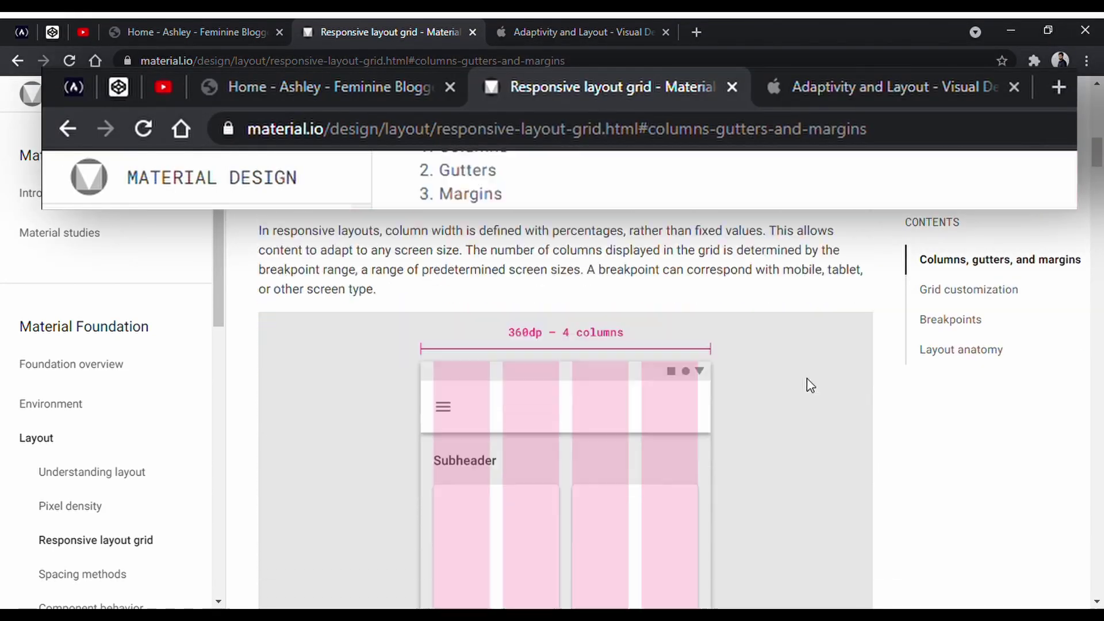
pyautogui.scroll(-15, 810, 385)
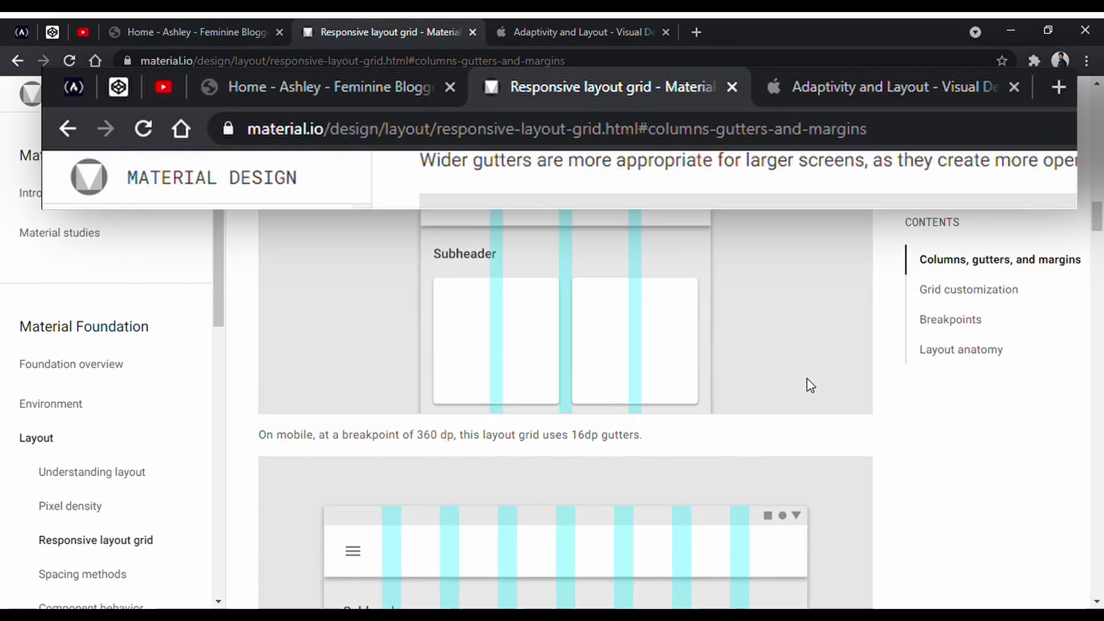
pyautogui.scroll(2, 810, 385)
pyautogui.scroll(-8, 807, 379)
# - Read through the Adaptivity and Layout page of Apple's Human Interface Guidelines
pyautogui.click(643, 30)
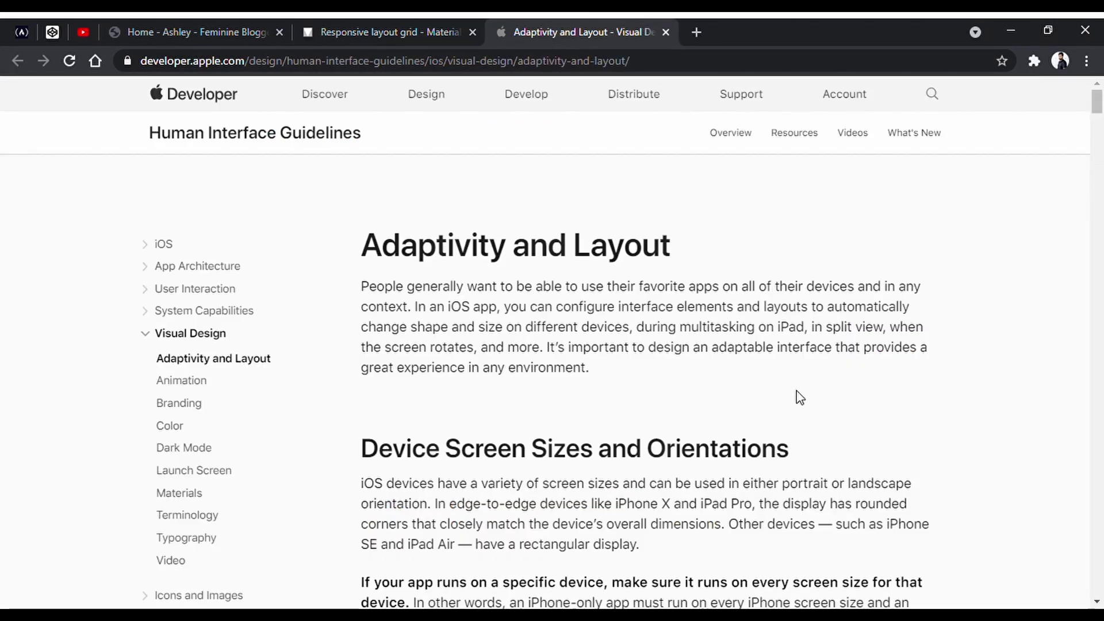
pyautogui.scroll(-18, 801, 397)
pyautogui.scroll(-18, 799, 396)
pyautogui.scroll(-12, 796, 397)
# - Return to Material Design's Responsive layout grid page and review its tablet columns, gutters and margins guidance
pyautogui.click(455, 26)
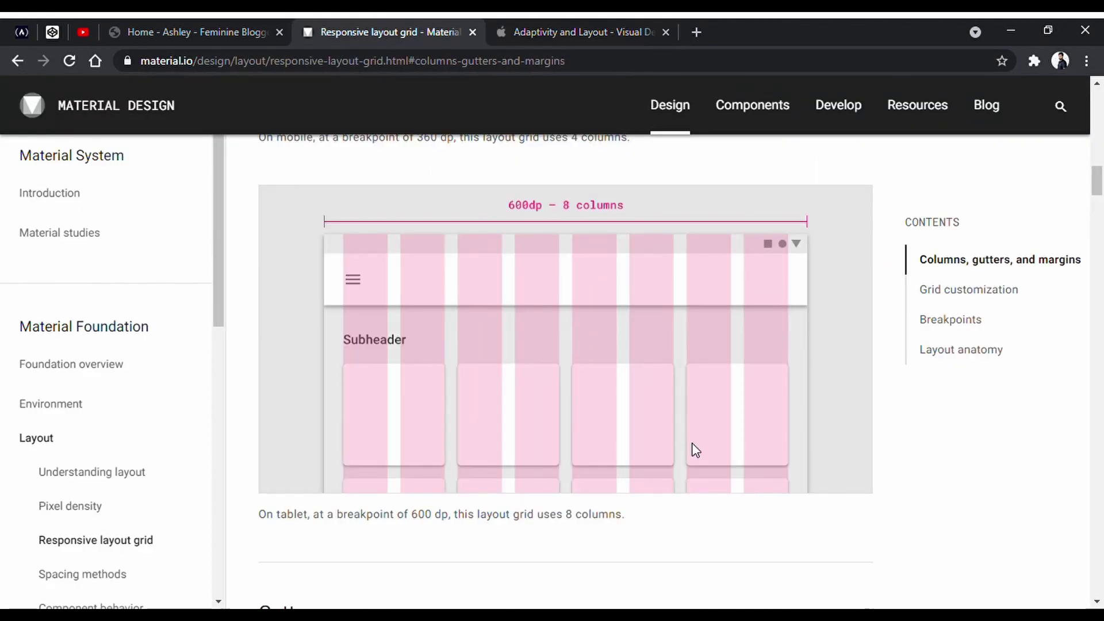
pyautogui.scroll(-15, 695, 450)
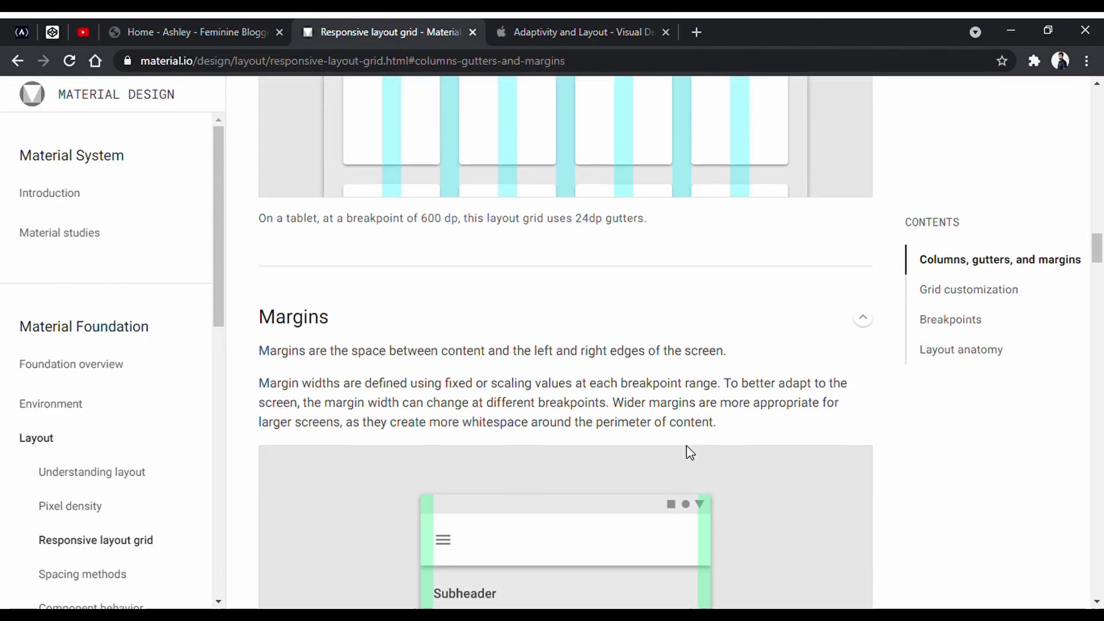
pyautogui.scroll(-5, 690, 452)
# - Switch to Figma and add a layout grid with 8 columns to the blank Ashley / home / Tablet frame
pyautogui.hotkey('alt', 'Tab')
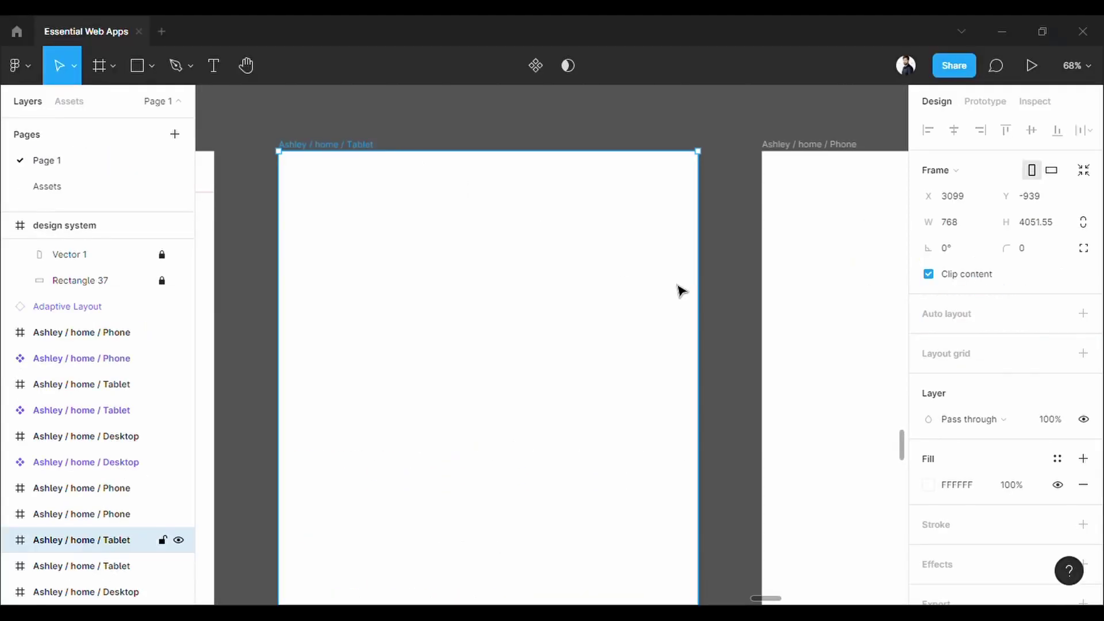
pyautogui.click(1083, 355)
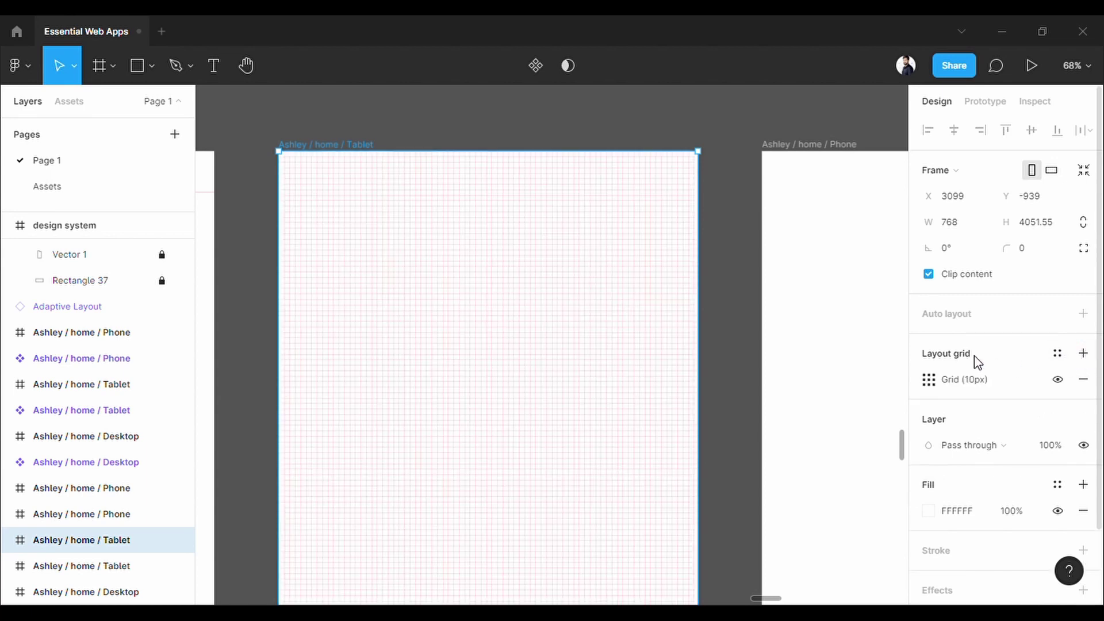
pyautogui.click(928, 381)
pyautogui.click(749, 383)
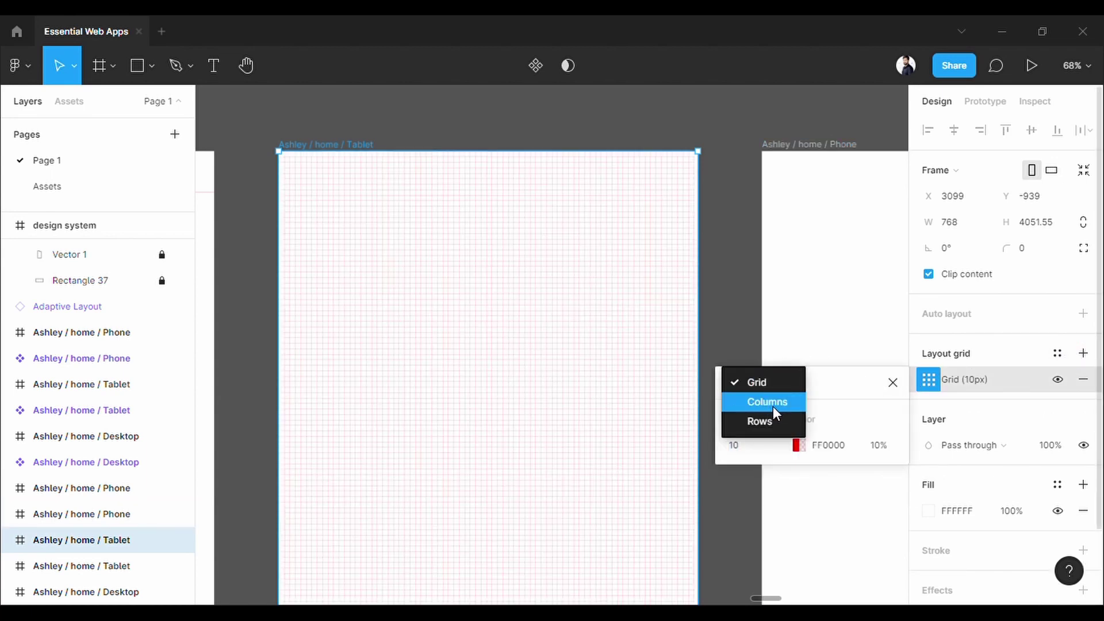
pyautogui.click(777, 404)
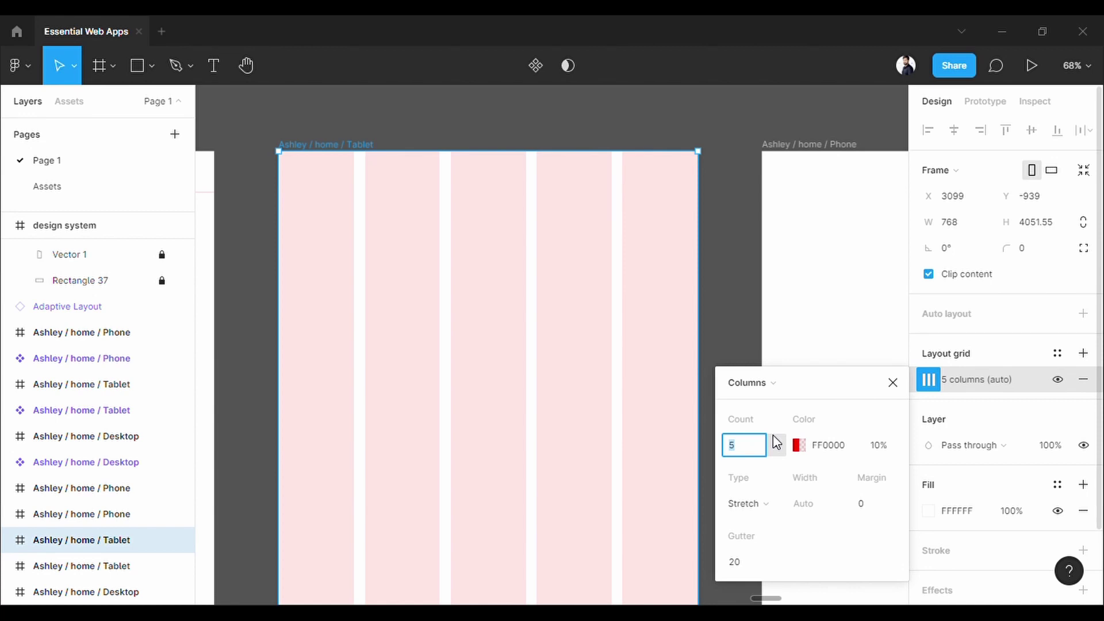
pyautogui.write('8')
# - Set the tablet frame's column grid to a gutter of 24 and a margin of 30
pyautogui.click(765, 568)
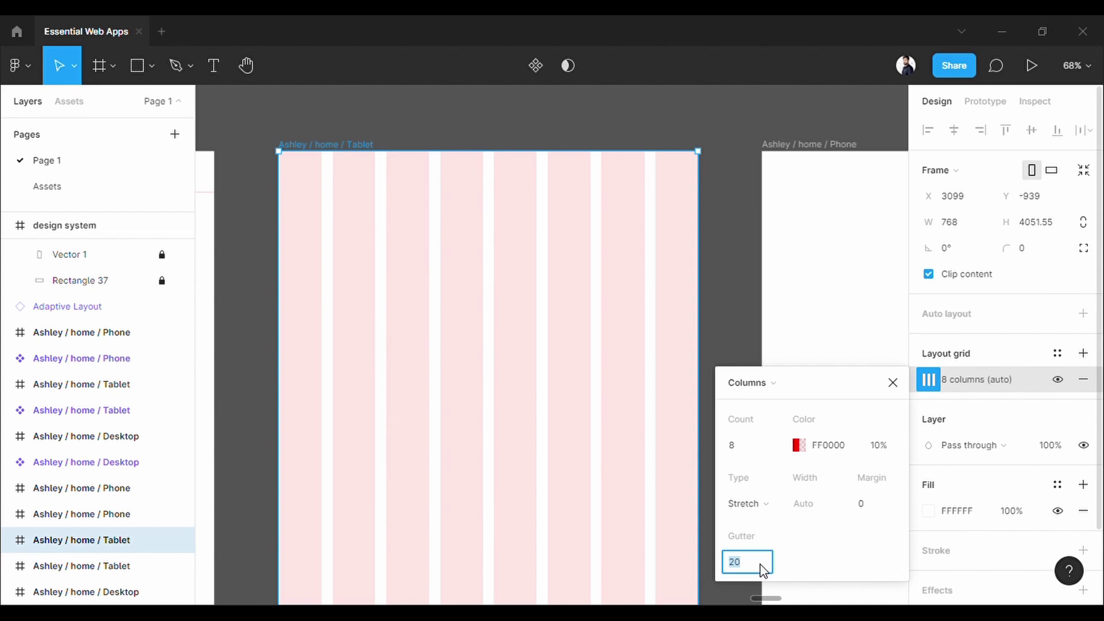
pyautogui.click(884, 508)
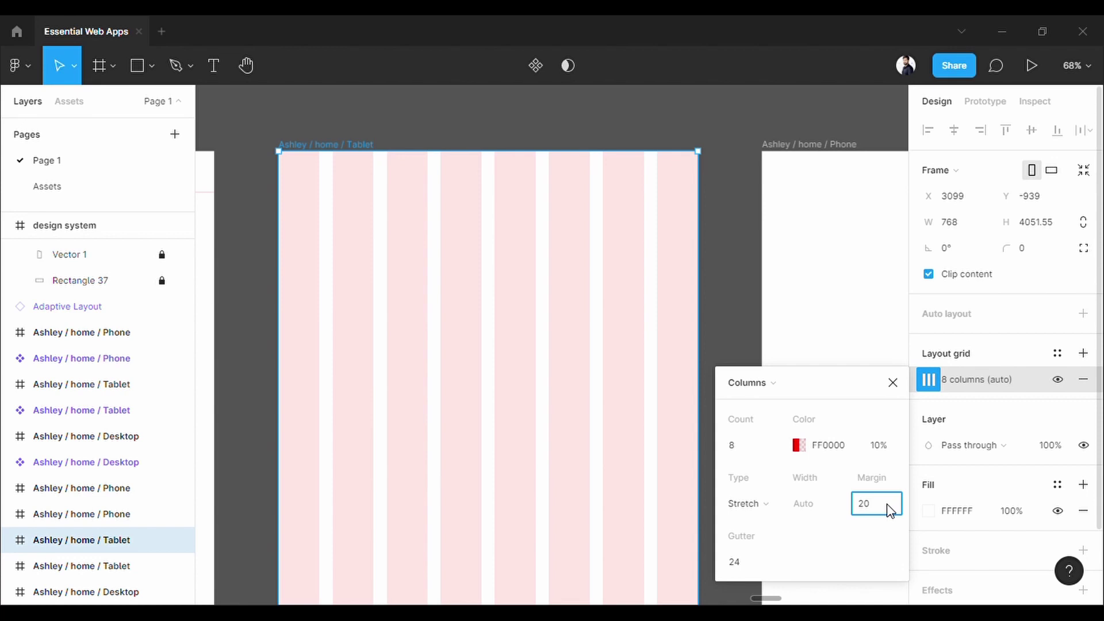
pyautogui.press('Return')
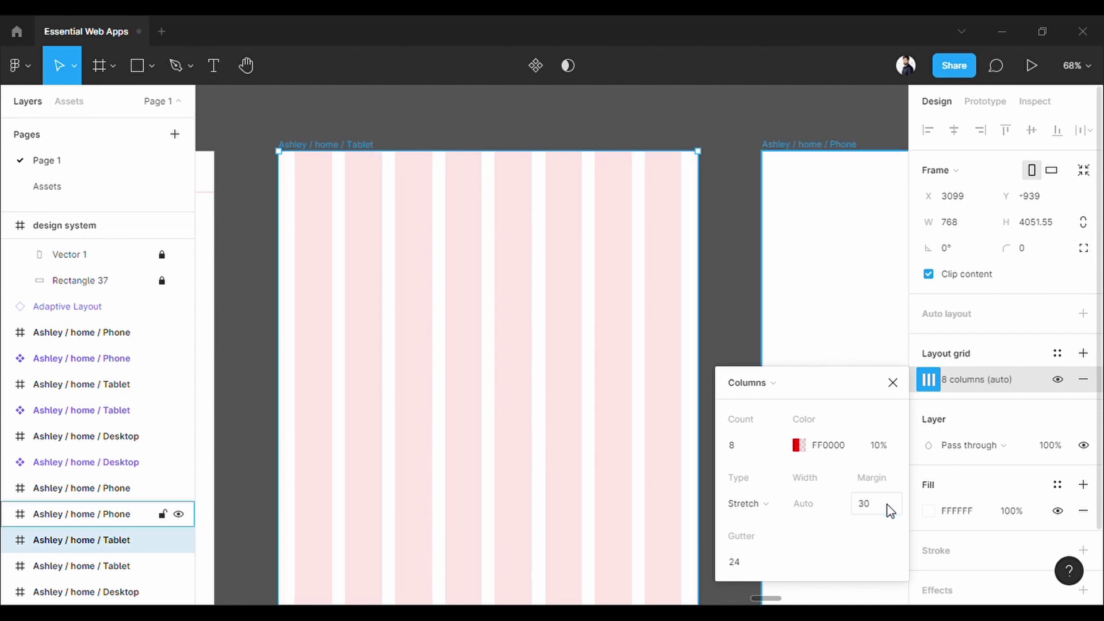
pyautogui.click(727, 156)
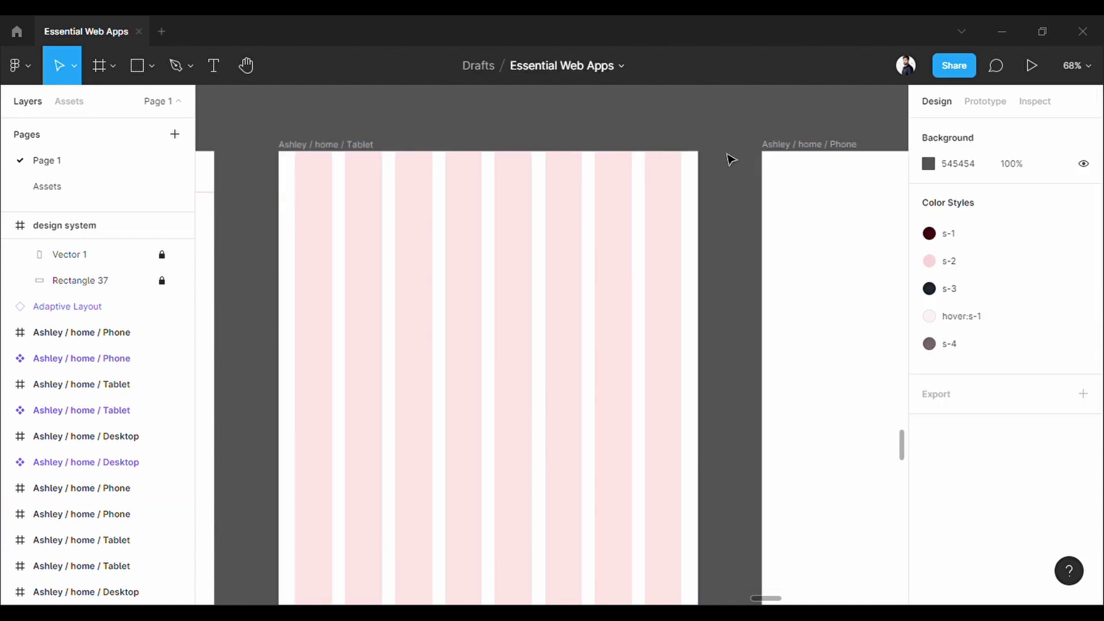
# - Add a layout grid with 4 columns to the blank Ashley / home / Phone frame
pyautogui.click(821, 159)
pyautogui.hscroll(6, 821, 162)
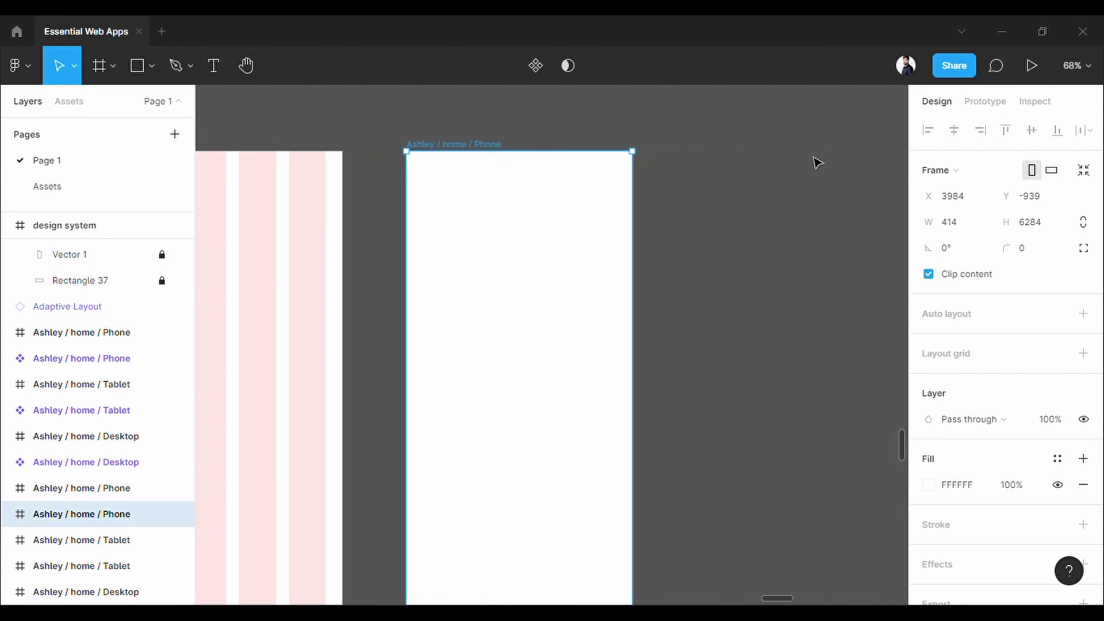
pyautogui.click(1083, 353)
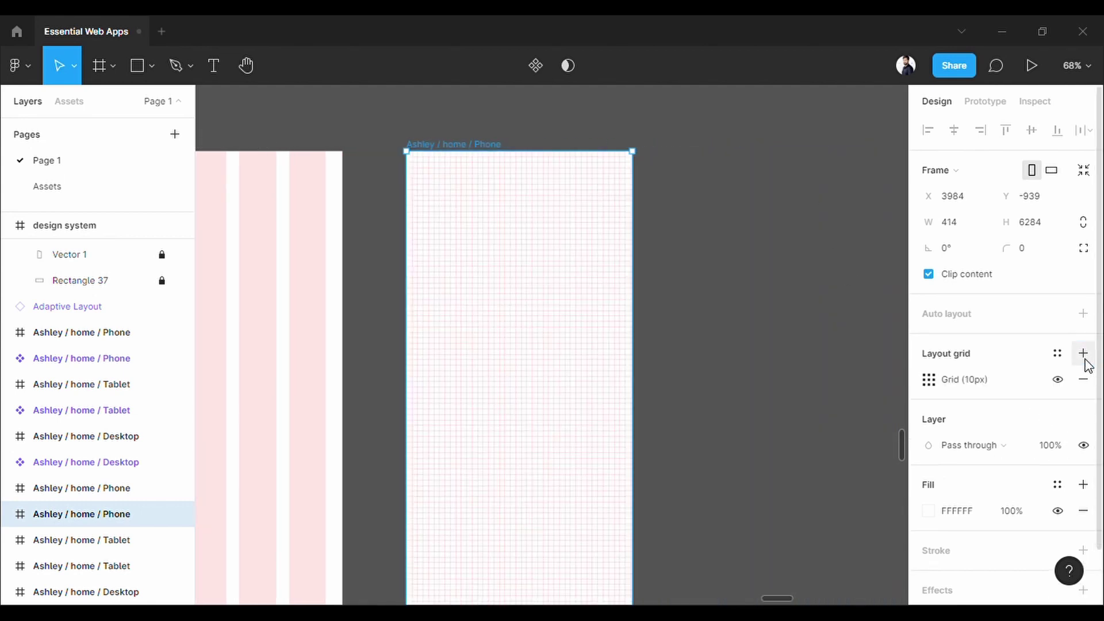
pyautogui.click(928, 381)
pyautogui.click(747, 384)
pyautogui.click(756, 402)
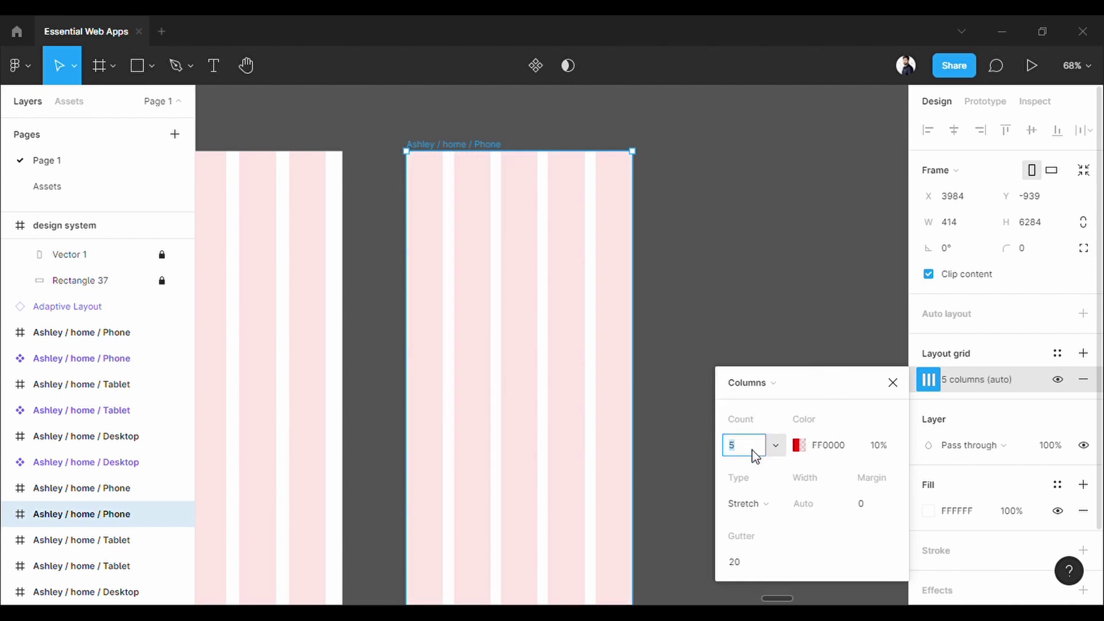
# - Set the phone frame's column grid to a margin of 16 and a gutter of 16
pyautogui.click(867, 506)
pyautogui.write('16')
pyautogui.click(748, 563)
pyautogui.write('16')
pyautogui.press('Return')
pyautogui.click(779, 286)
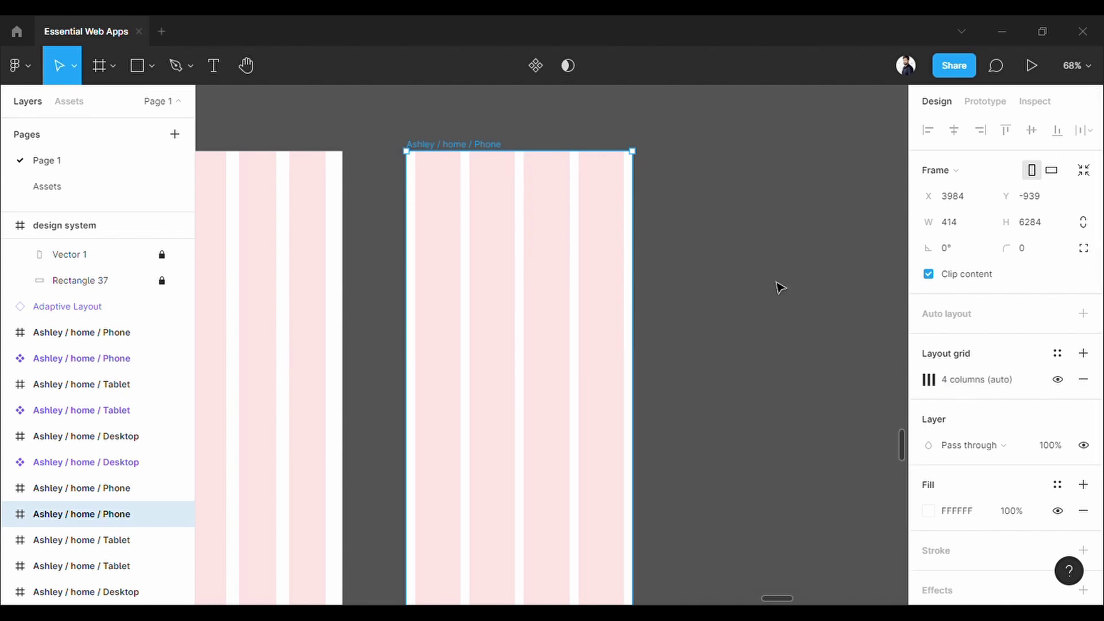
pyautogui.click(743, 253)
# - Redo the undone edits in the Ashley / home / Tablet frame to restore the hero heading and the I'M READY button
pyautogui.scroll(-5, 741, 253)
pyautogui.moveTo(495, 377); pyautogui.dragTo(663, 310)
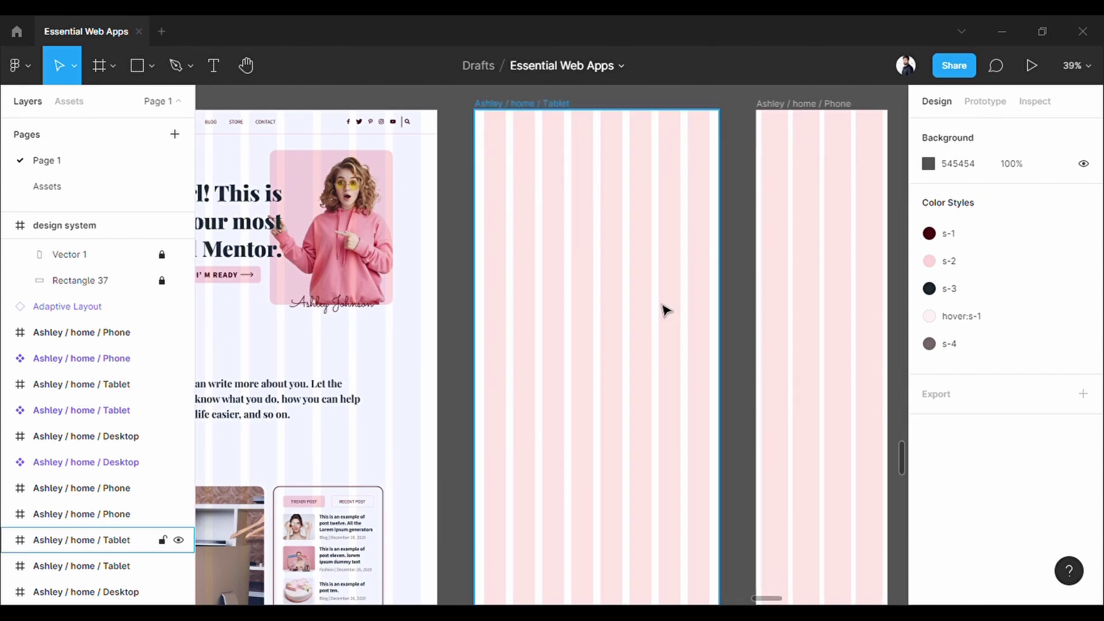
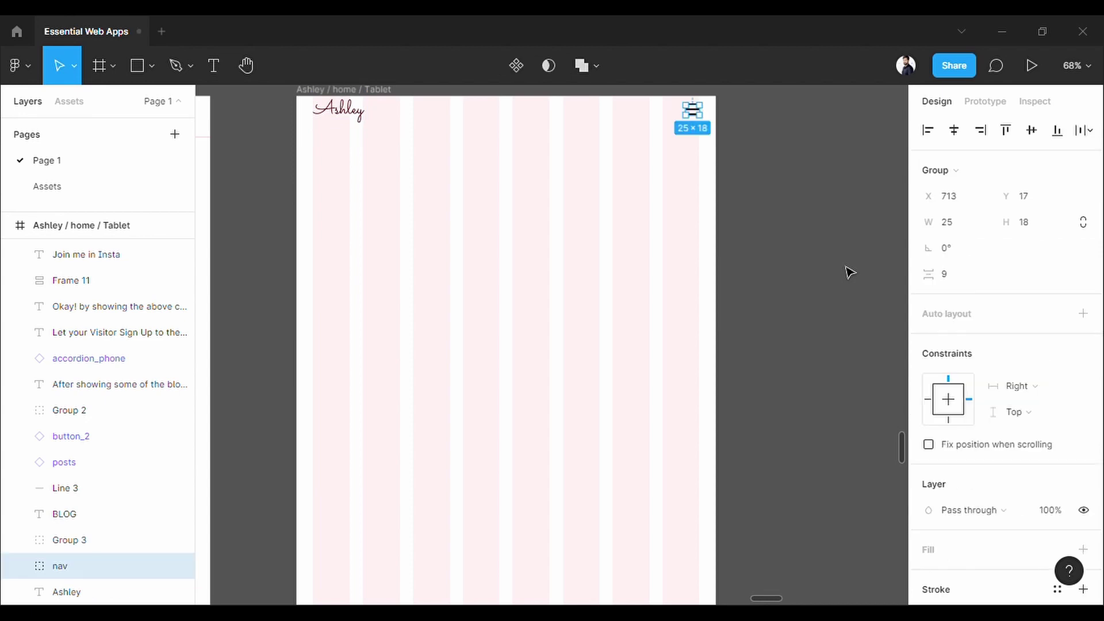
pyautogui.hotkey('ctrl', 'shift', 'z')
pyautogui.hotkey('ctrl', 'shift', 'z')
pyautogui.hotkey('ctrl', 'shift', 'z')
pyautogui.hotkey('ctrl', 'shift', 'z')
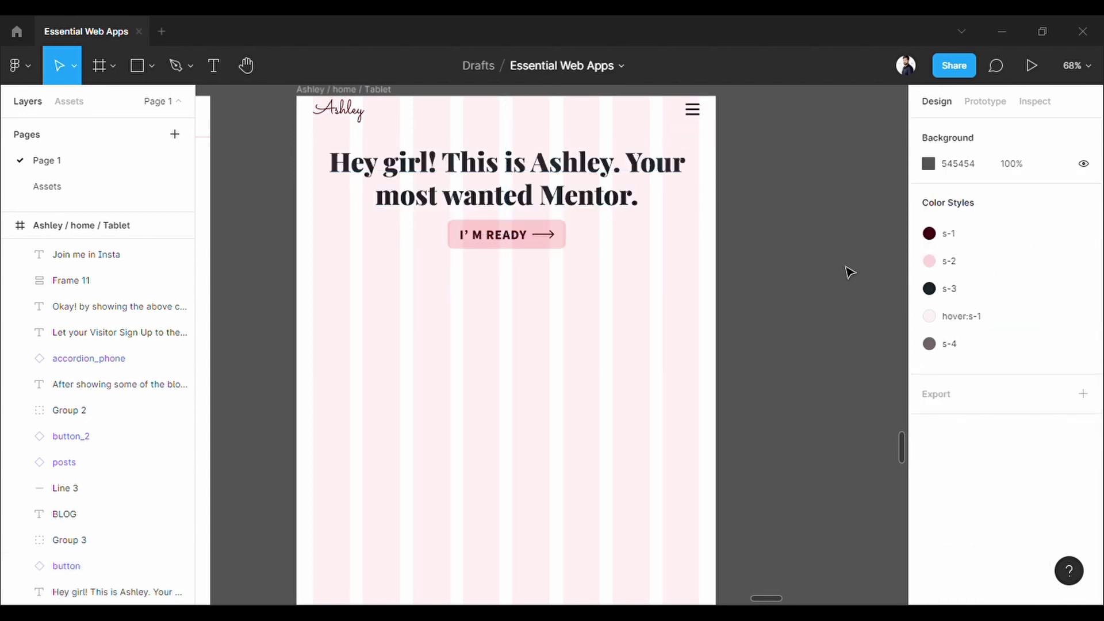
# - Redo further edits in the tablet frame to restore the portrait, cherry branch, megaphone photo and introduction paragraph
pyautogui.hotkey('ctrl', 'shift', 'z')
pyautogui.hotkey('ctrl', 'shift', 'z')
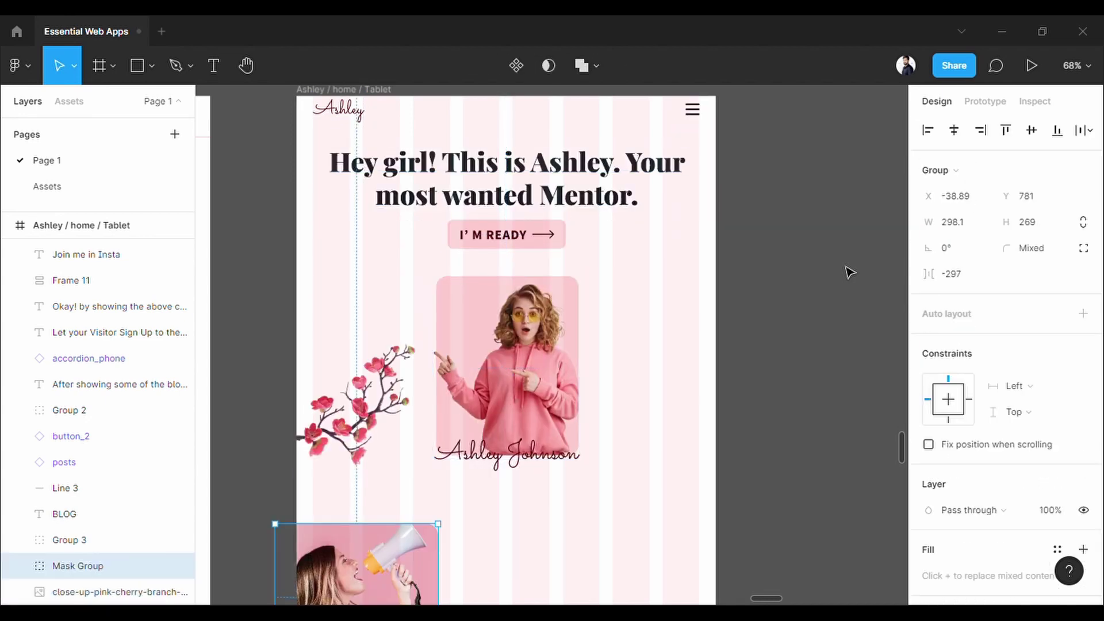
pyautogui.hotkey('ctrl', 'shift', 'z')
pyautogui.hotkey('ctrl', 'shift', 'z')
pyautogui.hotkey('ctrl', 'shift', 'z')
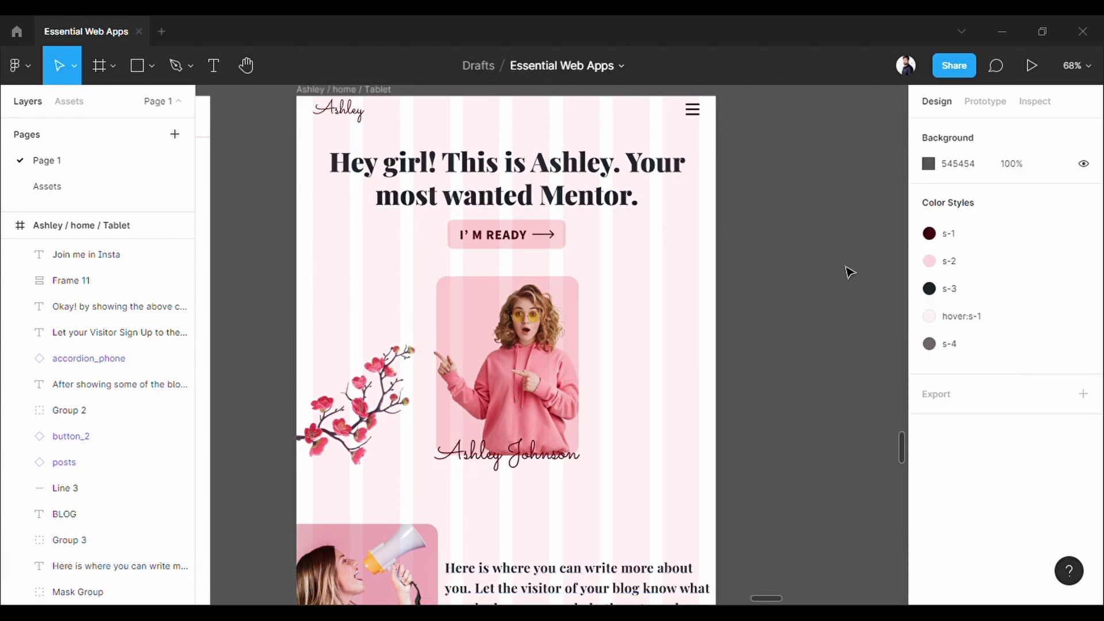
# - Redo the next edits in the tablet frame to restore the BLOG heading below the introduction section
pyautogui.scroll(-8, 805, 402)
pyautogui.hotkey('ctrl', 'shift', 'z')
pyautogui.hotkey('ctrl', 'shift', 'z')
pyautogui.hotkey('ctrl', 'shift', 'z')
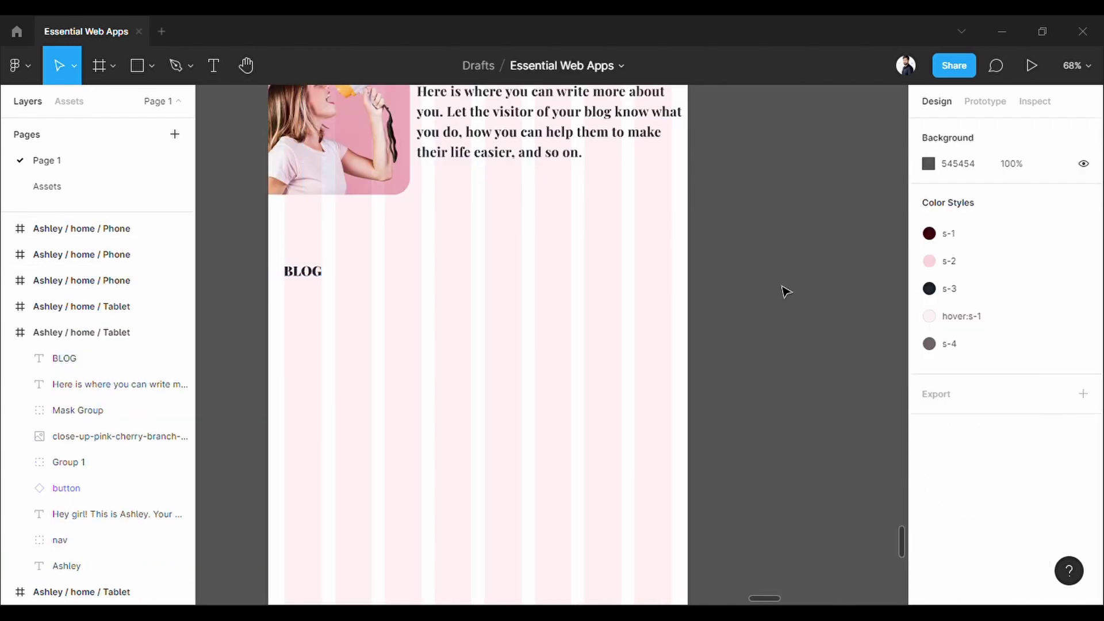
# - Redo the next edits in the tablet frame to restore the BLOG divider line, featured post card and posts list
pyautogui.hotkey('ctrl', 'shift', 'z')
pyautogui.hotkey('ctrl', 'shift', 'z')
pyautogui.hotkey('ctrl', 'shift', 'z')
pyautogui.hotkey('ctrl', 'shift', 'z')
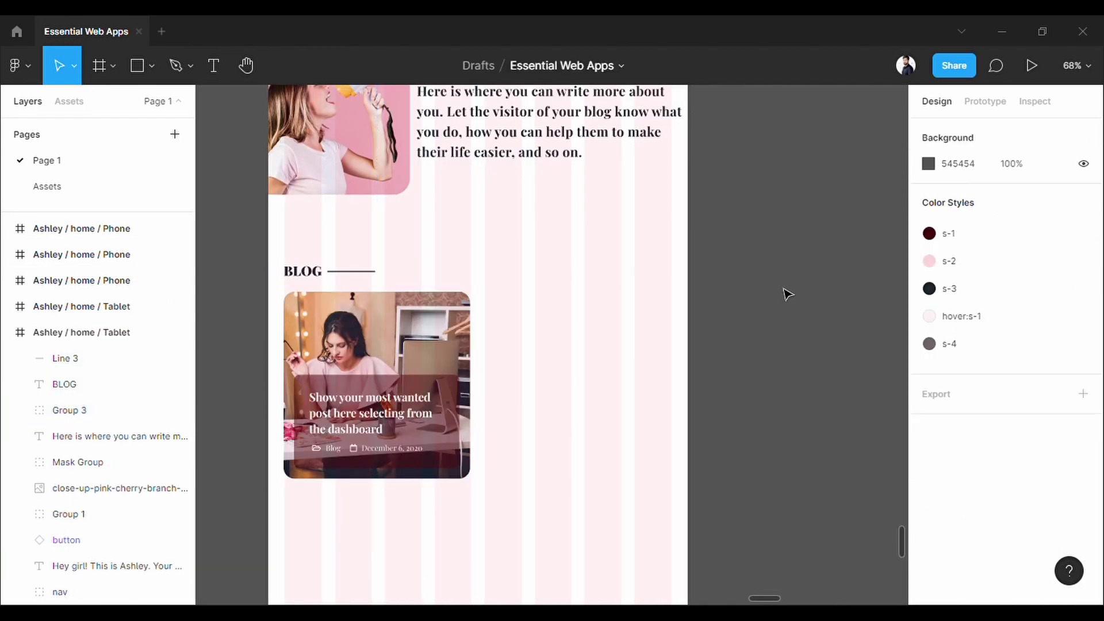
pyautogui.hotkey('ctrl', 'shift', 'z')
pyautogui.scroll(-5, 787, 294)
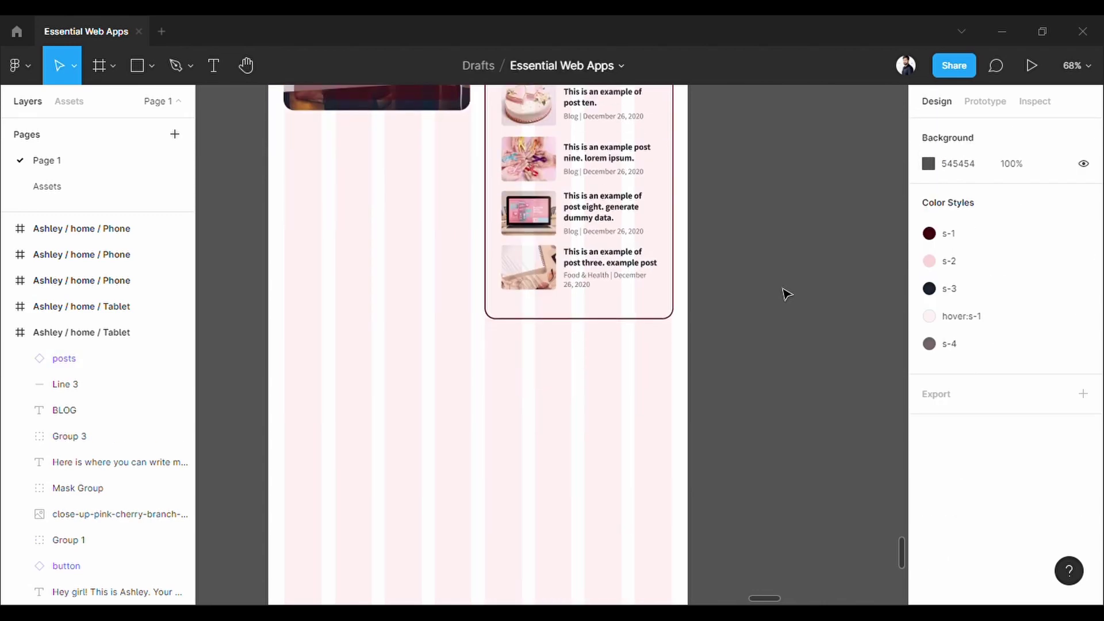
# - Redo further edits in the tablet frame to restore the blog button, second portrait with blossoms, services paragraph and courses accordion
pyautogui.hotkey('ctrl', 'shift', 'z')
pyautogui.hotkey('ctrl', 'shift', 'z')
pyautogui.scroll(-3, 787, 294)
pyautogui.hotkey('ctrl', 'shift', 'z')
pyautogui.hotkey('ctrl', 'shift', 'z')
pyautogui.hotkey('ctrl', 'shift', 'z')
pyautogui.hotkey('ctrl', 'shift', 'z')
pyautogui.hotkey('ctrl', 'shift', 'z')
pyautogui.scroll(-2, 787, 294)
pyautogui.scroll(-5, 787, 294)
pyautogui.hotkey('ctrl', 'shift', 'z')
pyautogui.hotkey('ctrl', 'shift', 'z')
pyautogui.hotkey('ctrl', 'shift', 'z')
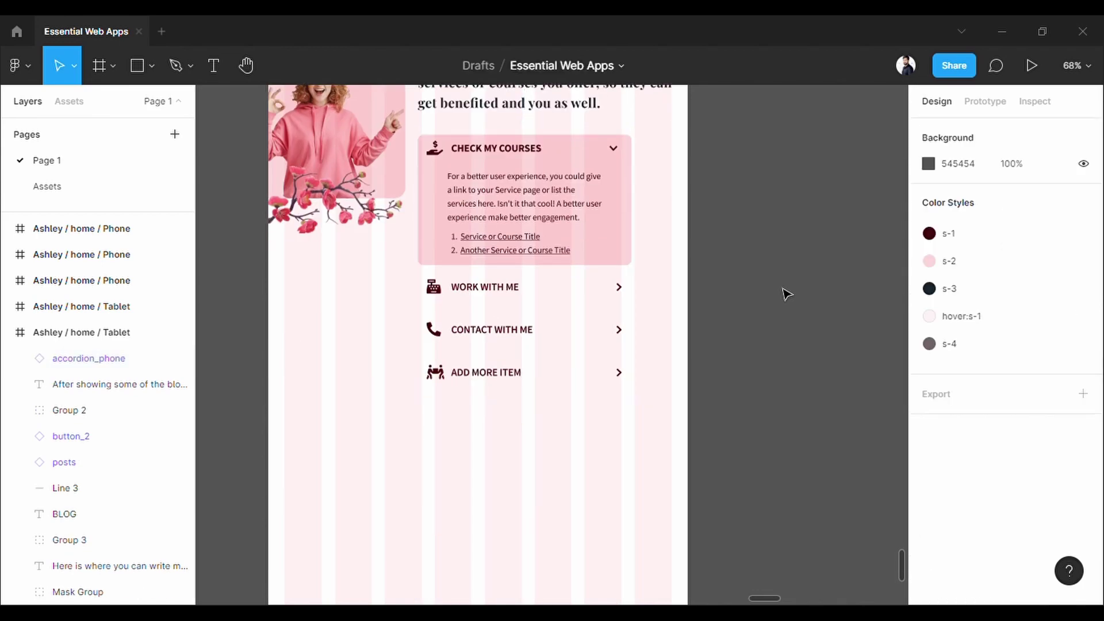
# - Redo the next edits in the tablet frame to restore the email list heading, its paragraph and the LET ME IN sign-up form
pyautogui.scroll(-1, 787, 294)
pyautogui.scroll(-2, 786, 293)
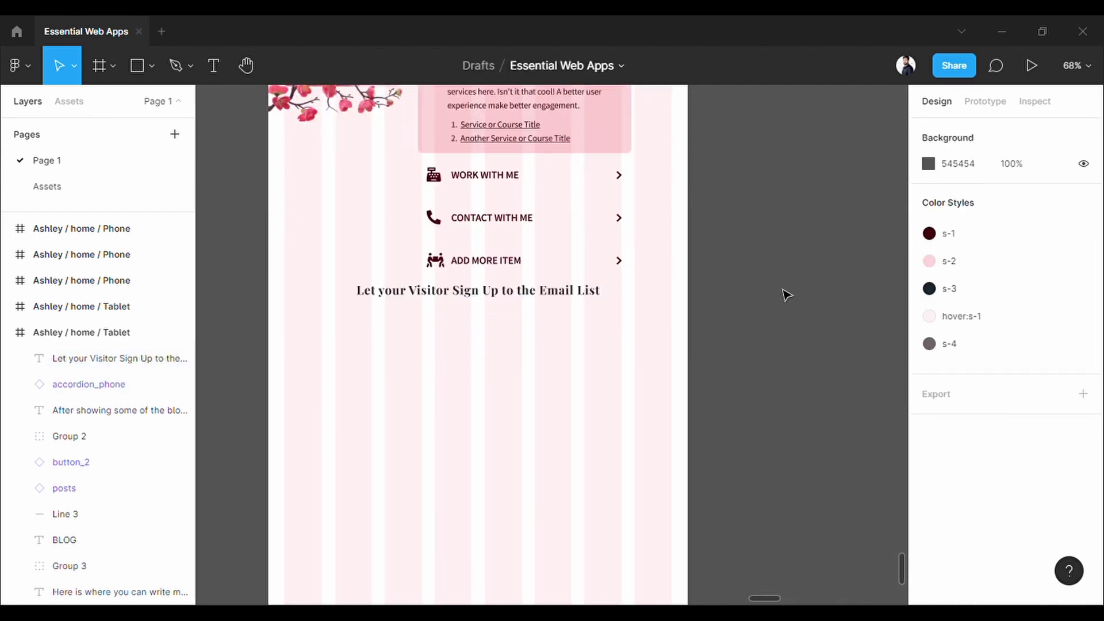
pyautogui.hotkey('ctrl', 'shift', 'z')
pyautogui.hotkey('ctrl', 'shift', 'z')
pyautogui.hotkey('ctrl', 'shift', 'z')
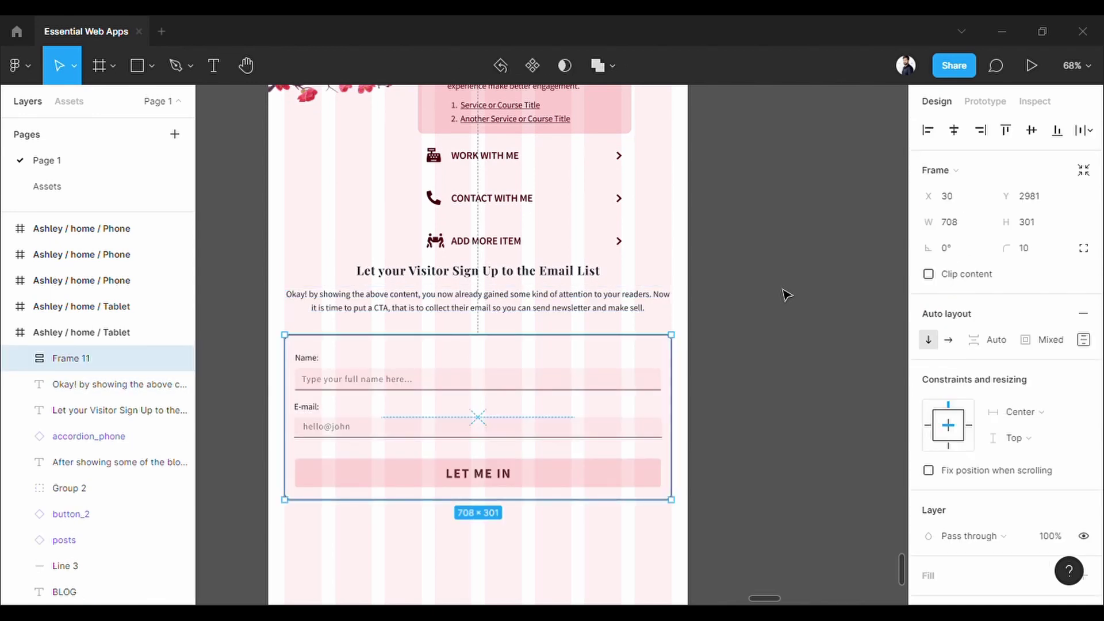
pyautogui.click(787, 294)
# - Redo the next edits in the tablet frame to restore the Join me in Insta heading and its paragraph
pyautogui.scroll(-5, 786, 293)
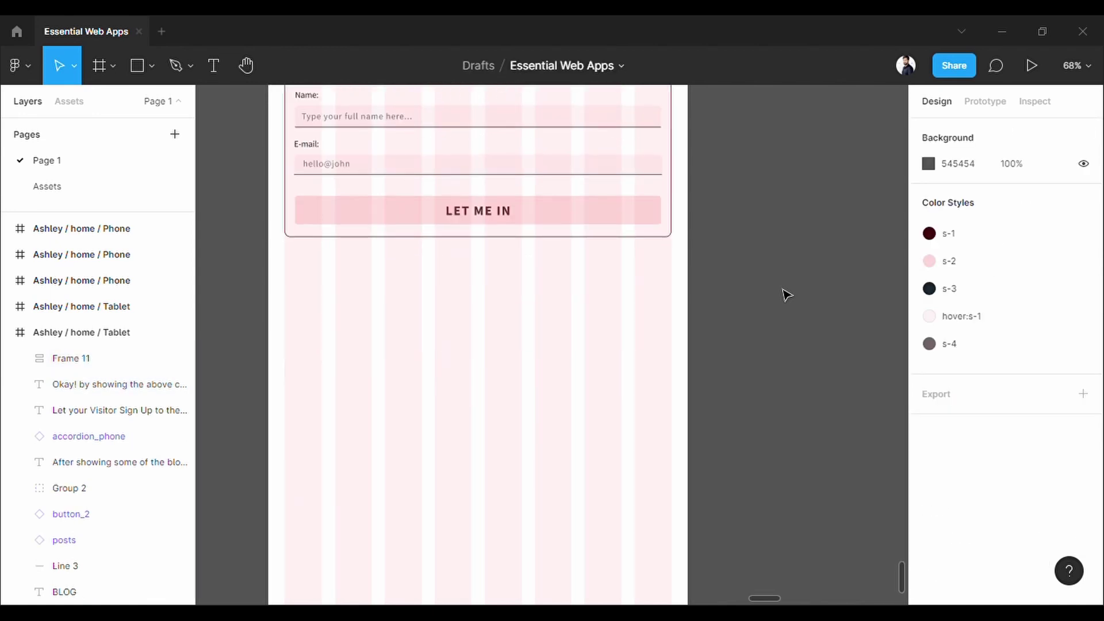
pyautogui.hotkey('ctrl', 'shift', 'z')
pyautogui.hotkey('ctrl', 'shift', 'z')
pyautogui.scroll(-3, 787, 293)
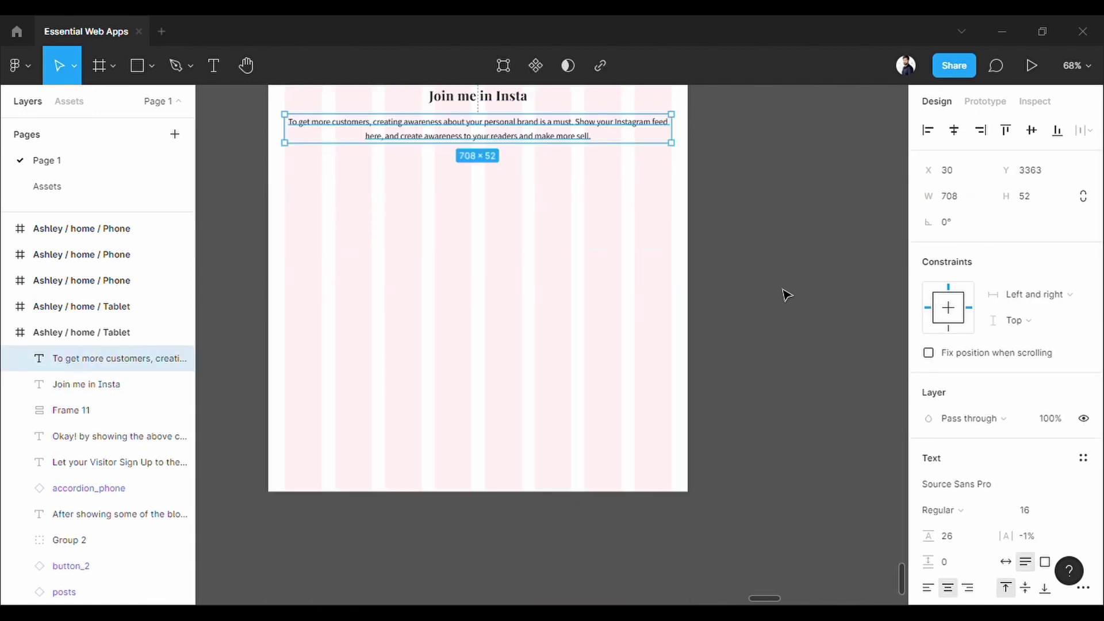
pyautogui.click(786, 294)
# - Redo the remaining edits in the tablet frame to restore the Instagram handle, the photo grid and the final group
pyautogui.hotkey('ctrl', 'shift', 'z')
pyautogui.click(787, 294)
pyautogui.hotkey('ctrl', 'shift', 'z')
pyautogui.click(786, 294)
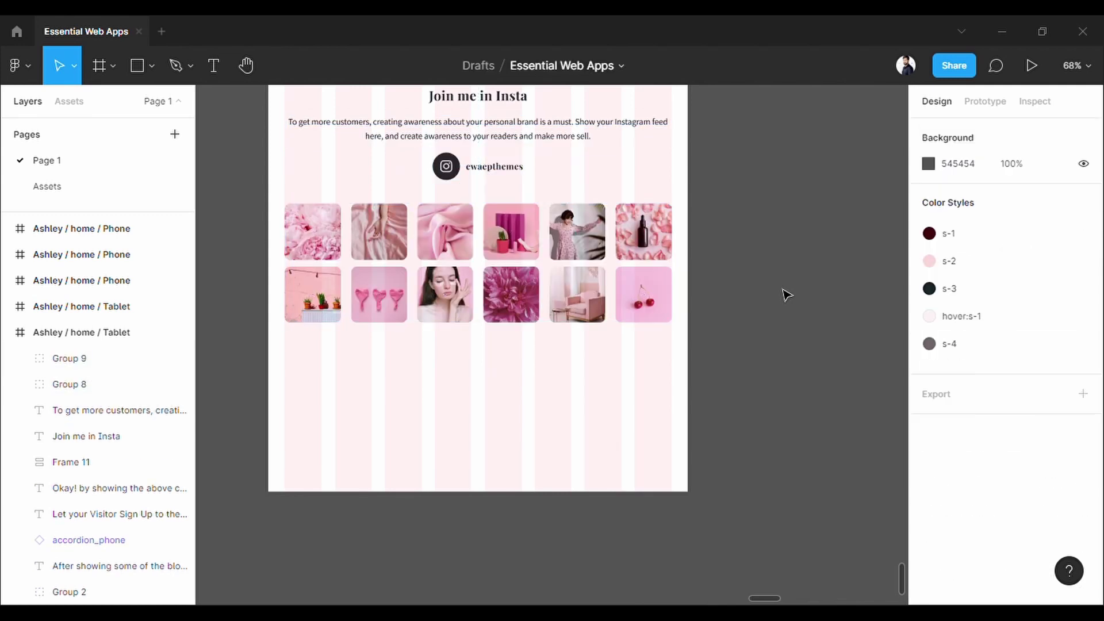
pyautogui.hotkey('ctrl', 'shift', 'z')
# - Redo the undone edits in the phone frame to restore the logo, menu icon, hero heading and I'M READY button
pyautogui.hotkey('ctrl', 'shift', 'z')
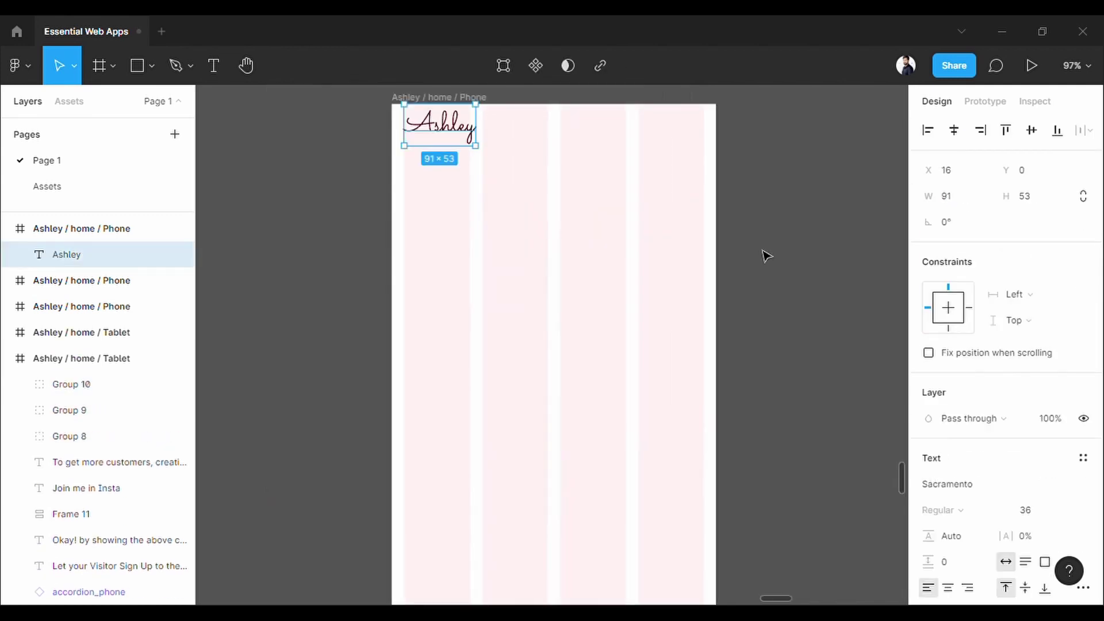
pyautogui.hotkey('ctrl', 'shift', 'z')
pyautogui.hotkey('ctrl', 'shift', 'z')
pyautogui.click(766, 254)
pyautogui.hotkey('ctrl', 'shift', 'z')
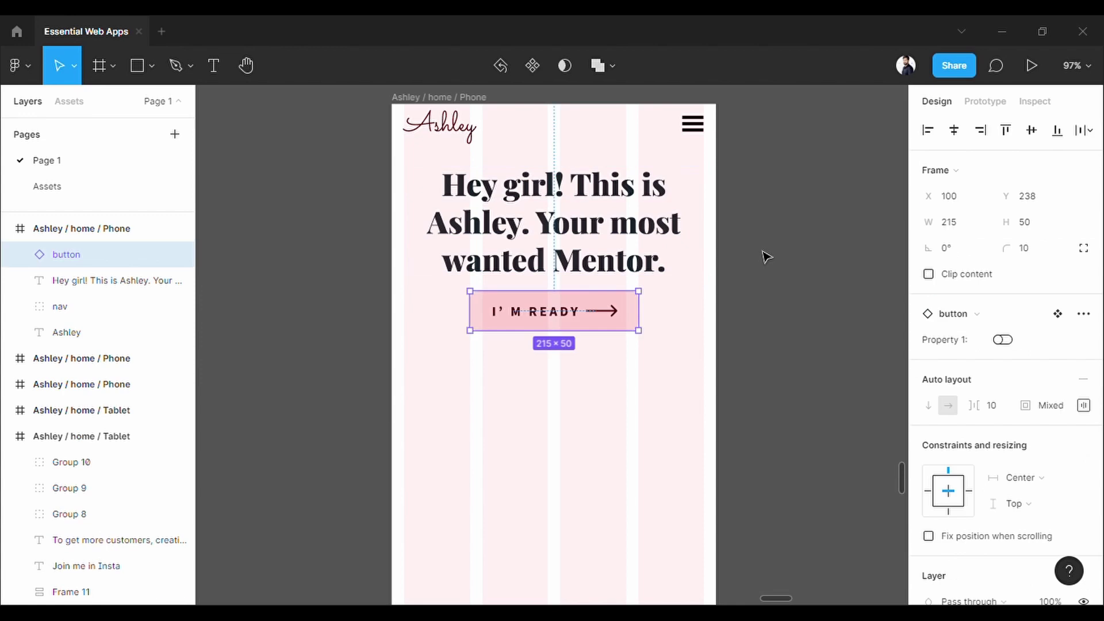
# - Redo further edits in the phone frame to restore the cherry branch, portrait, megaphone photo and introduction paragraph
pyautogui.hotkey('ctrl', 'shift', 'z')
pyautogui.hotkey('ctrl', 'shift', 'z')
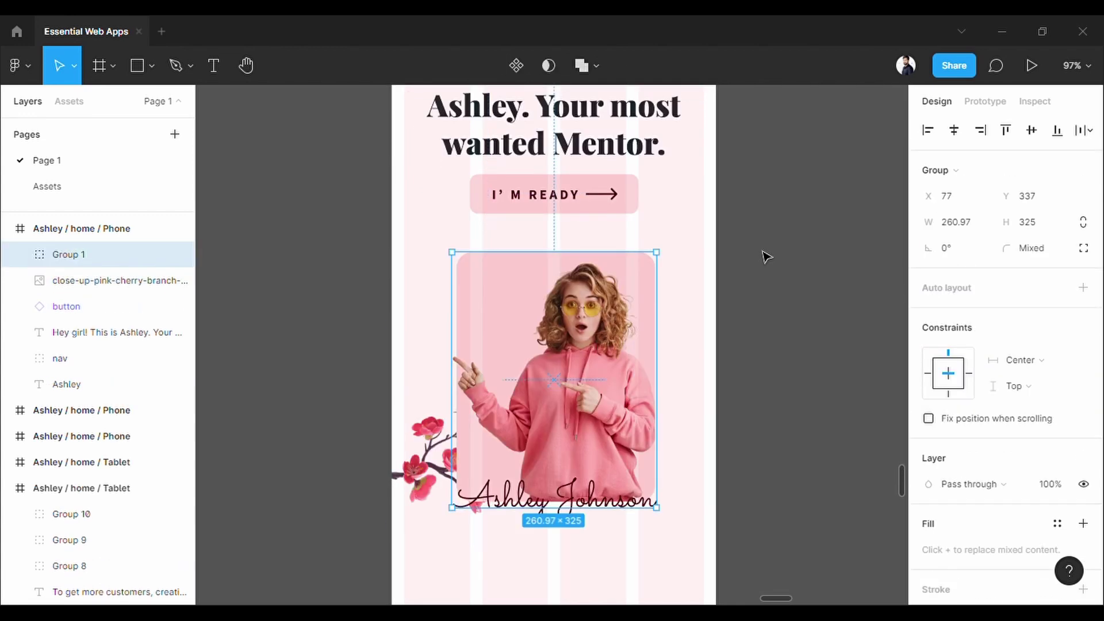
pyautogui.hotkey('ctrl', 'shift', 'z')
pyautogui.hotkey('ctrl', 'shift', 'z')
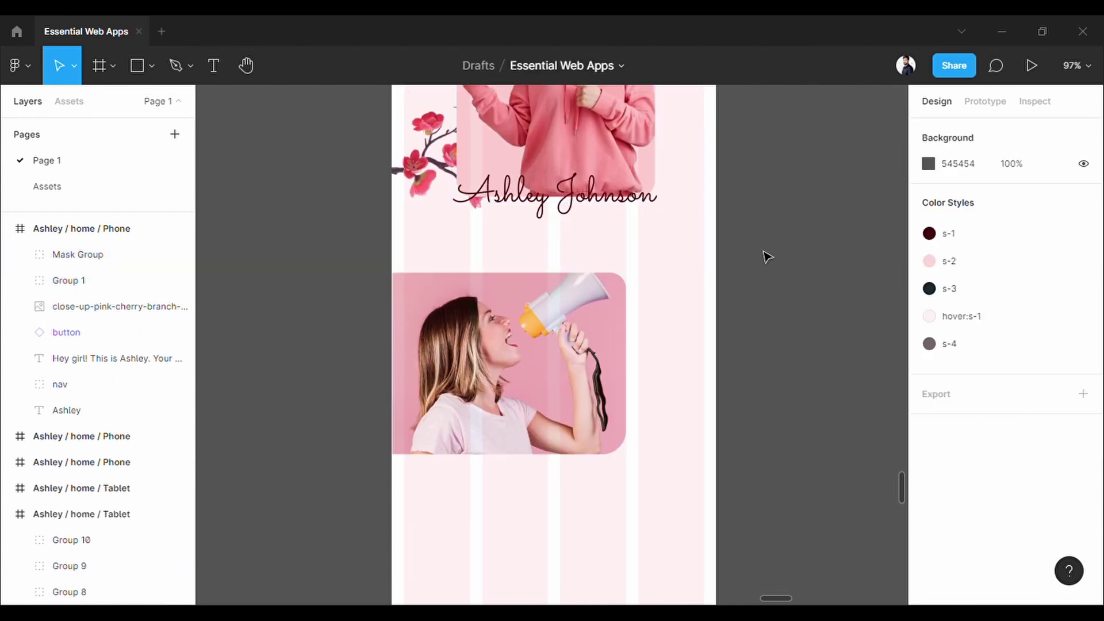
pyautogui.hotkey('ctrl', 'shift', 'z')
# - Redo the phone frame's blog section edits to restore the BLOG heading with line, featured post card, posts list and GO TO BLOG button
pyautogui.hotkey('ctrl', 'shift', 'z')
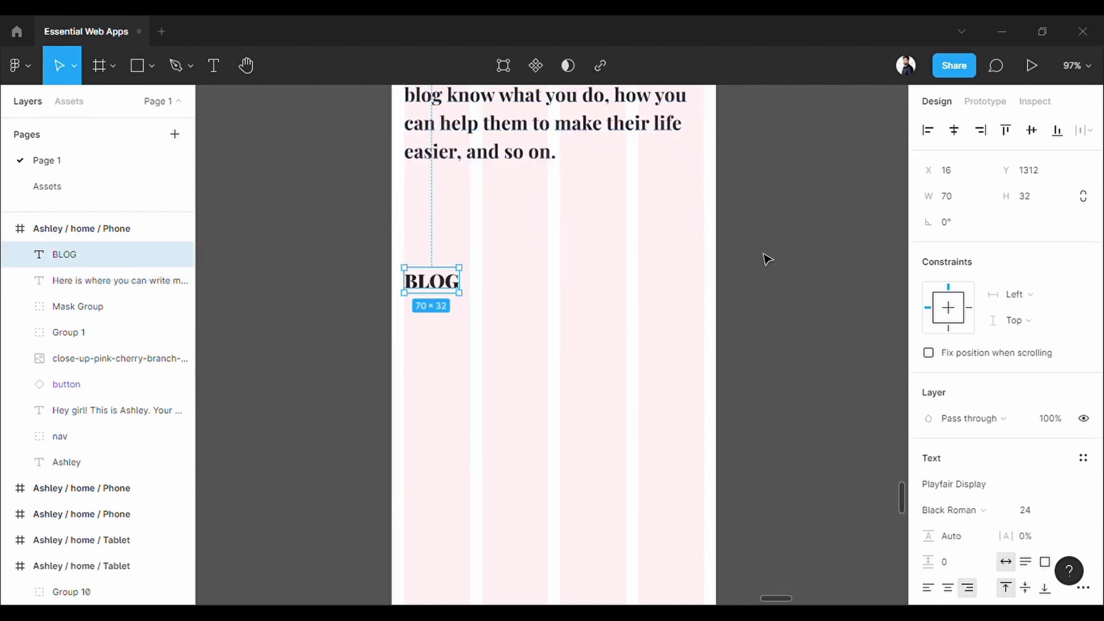
pyautogui.hotkey('ctrl', 'shift', 'z')
pyautogui.hotkey('ctrl', 'shift', 'z')
pyautogui.hotkey('ctrl', 'shift', 'z')
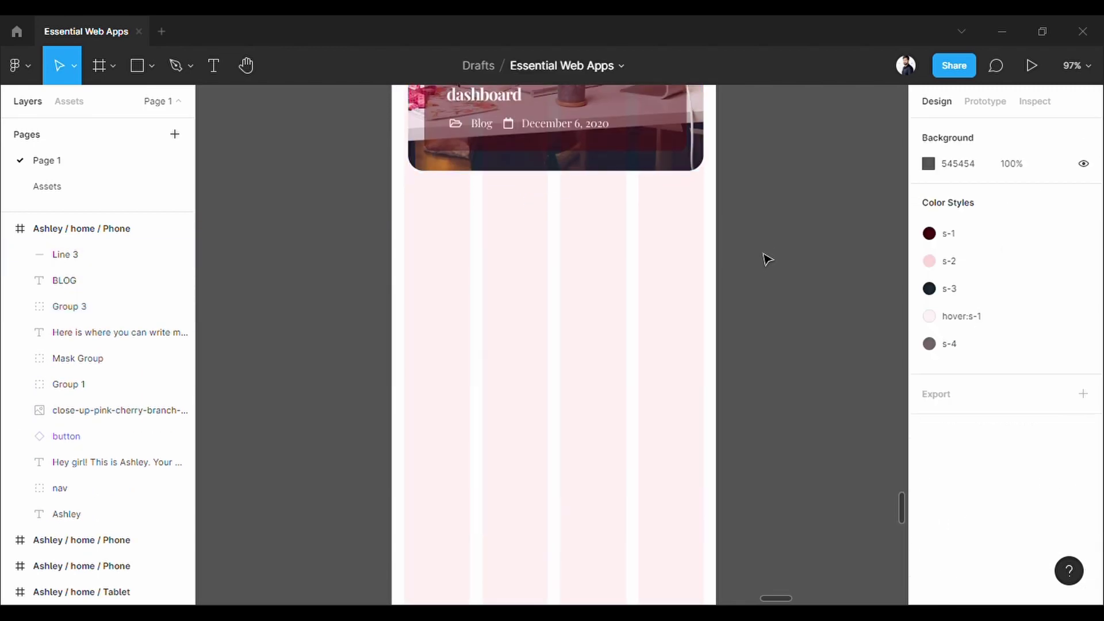
pyautogui.hotkey('ctrl', 'shift', 'z')
pyautogui.hotkey('ctrl', 'shift', 'z')
pyautogui.hotkey('ctrl', 'shift', 'z')
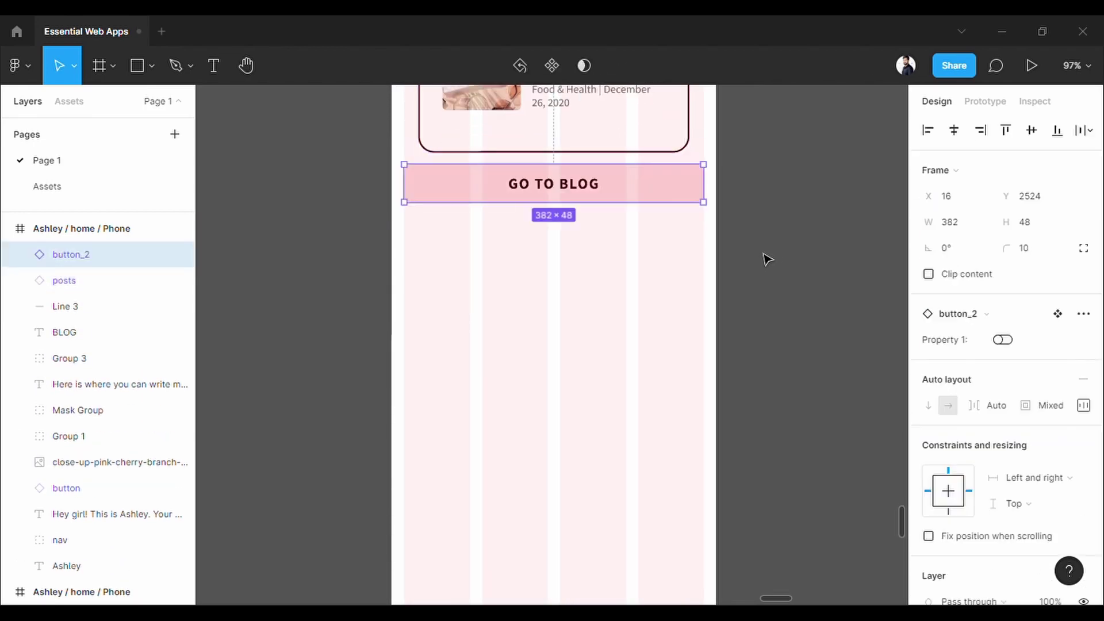
# - Redo the next edits in the phone frame to restore the second portrait with blossoms, the services paragraph and the accordion
pyautogui.hotkey('ctrl', 'shift', 'z')
pyautogui.hotkey('ctrl', 'shift', 'z')
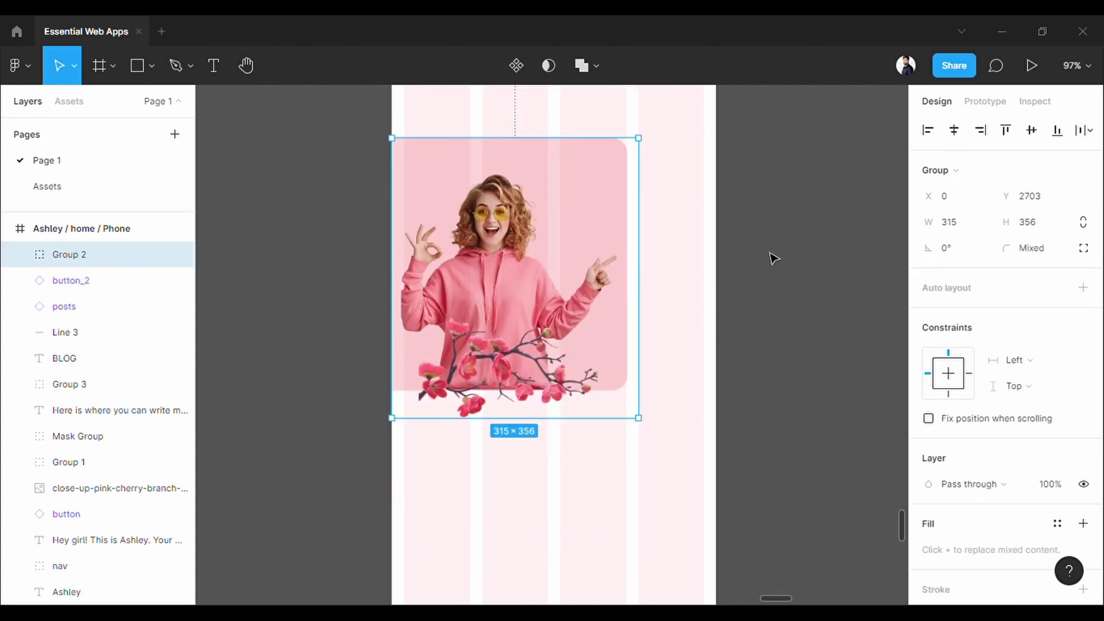
pyautogui.hotkey('ctrl', 'shift', 'z')
pyautogui.hotkey('ctrl', 'shift', 'z')
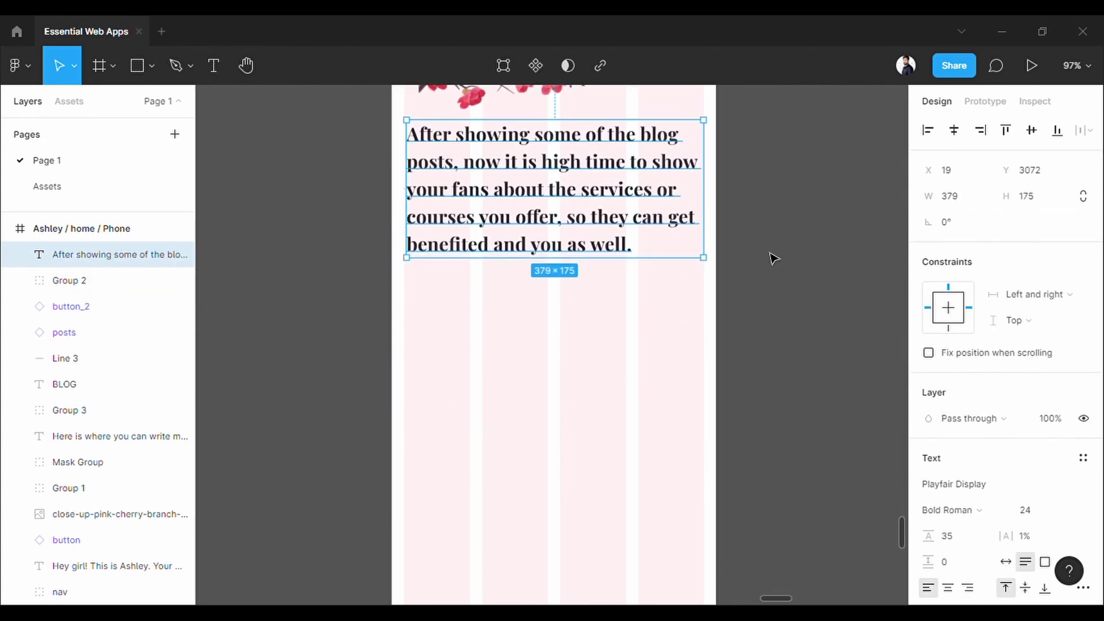
pyautogui.hotkey('ctrl', 'shift', 'z')
pyautogui.hotkey('ctrl', 'shift', 'z')
# - Redo the next edits in the phone frame to restore the email list heading, its paragraph and the sign-up form
pyautogui.scroll(-5, 773, 259)
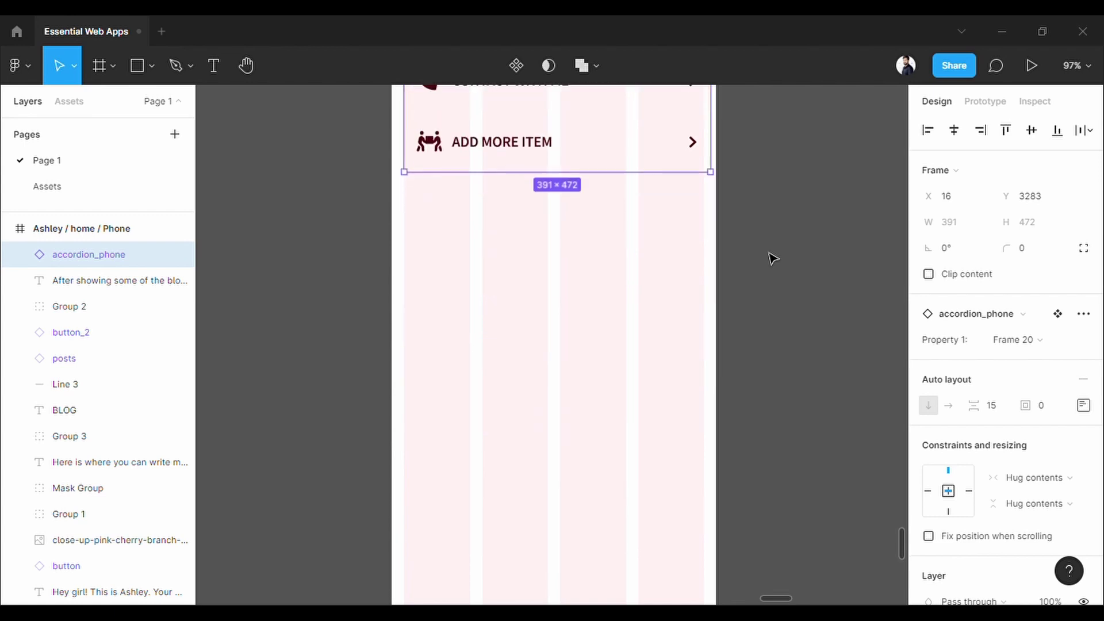
pyautogui.hotkey('ctrl', 'shift', 'z')
pyautogui.hotkey('ctrl', 'shift', 'z')
pyautogui.hotkey('ctrl', 'shift', 'z')
pyautogui.hotkey('ctrl', 'shift', 'z')
pyautogui.scroll(-3, 774, 258)
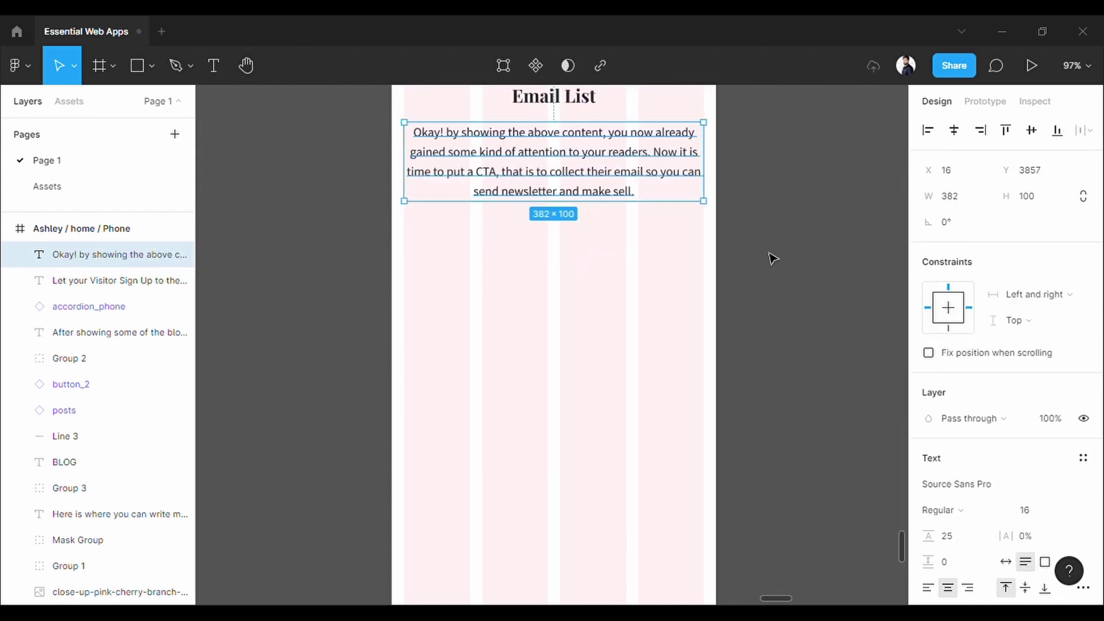
pyautogui.hotkey('ctrl', 'shift', 'z')
pyautogui.hotkey('ctrl', 'shift', 'z')
# - Redo the next edits in the phone frame to restore the Join me in Insta heading, its paragraph and the Instagram handle
pyautogui.scroll(-3, 774, 258)
pyautogui.hotkey('ctrl', 'shift', 'z')
pyautogui.hotkey('ctrl', 'shift', 'z')
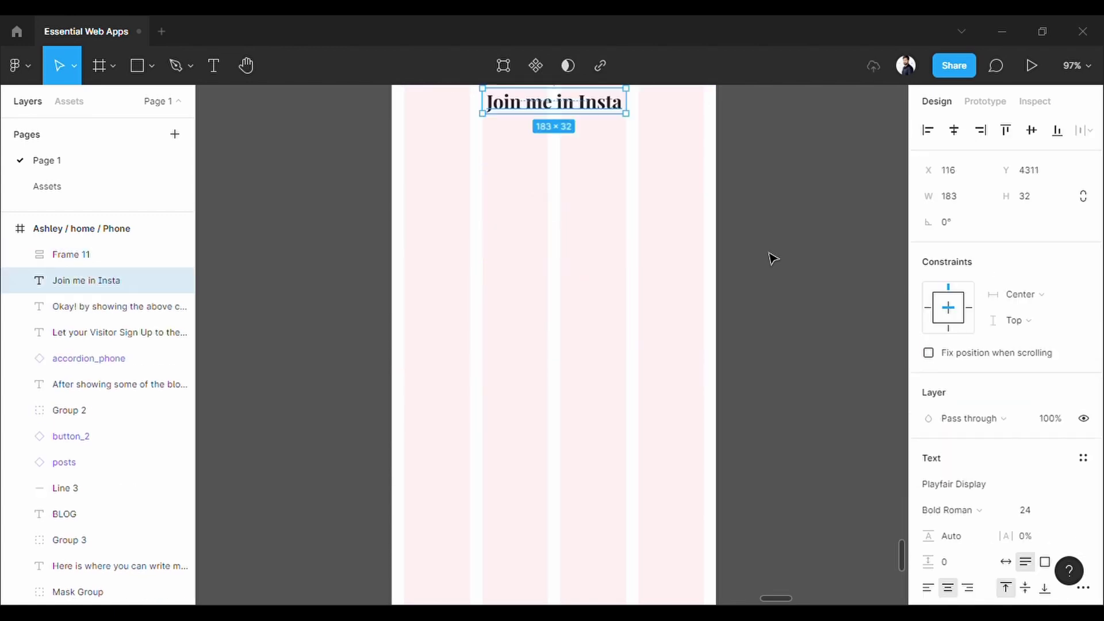
pyautogui.hotkey('ctrl', 'shift', 'z')
pyautogui.hotkey('ctrl', 'shift', 'z')
pyautogui.hotkey('ctrl', 'shift', 'z')
pyautogui.hotkey('ctrl', 'shift', 'z')
# - Redo the last edits in the phone frame to restore the column of Instagram photos and the remaining content below it
pyautogui.scroll(-3, 774, 258)
pyautogui.scroll(-3, 773, 258)
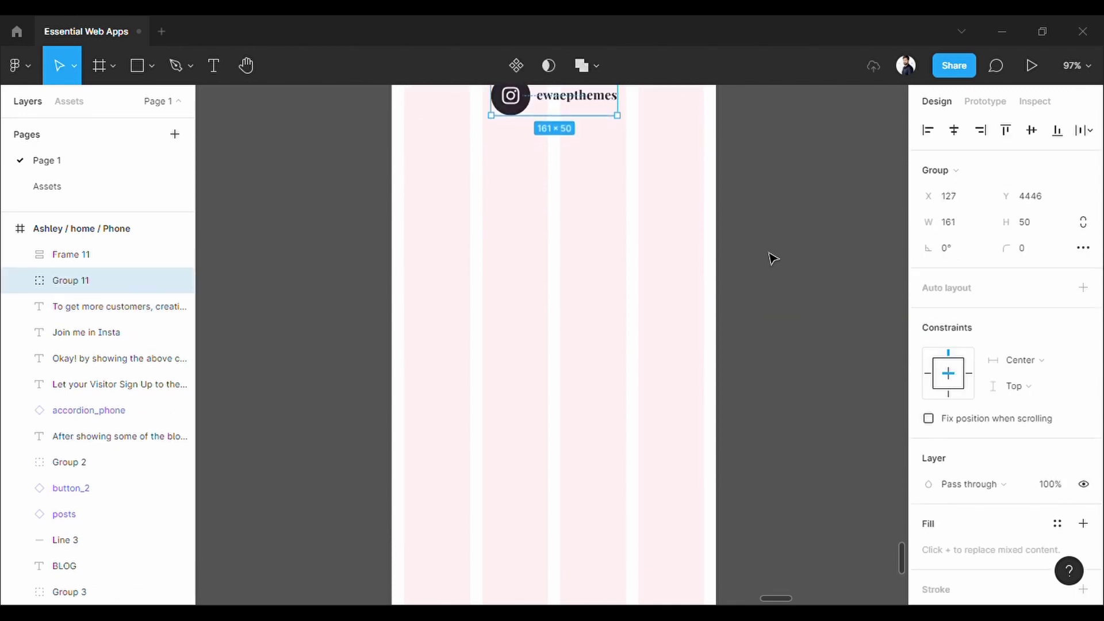
pyautogui.hotkey('ctrl', 'shift', 'z')
pyautogui.hotkey('ctrl', 'shift', 'z')
pyautogui.scroll(-5, 773, 259)
pyautogui.scroll(-5, 773, 258)
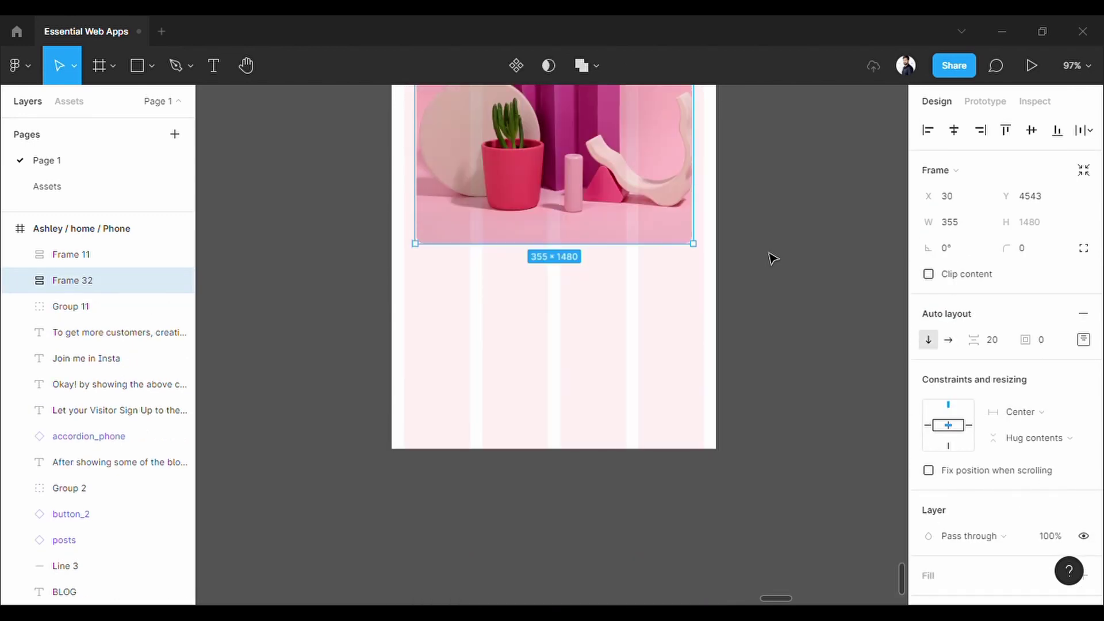
pyautogui.hotkey('ctrl', 'shift', 'z')
pyautogui.hotkey('ctrl', 'shift', 'z')
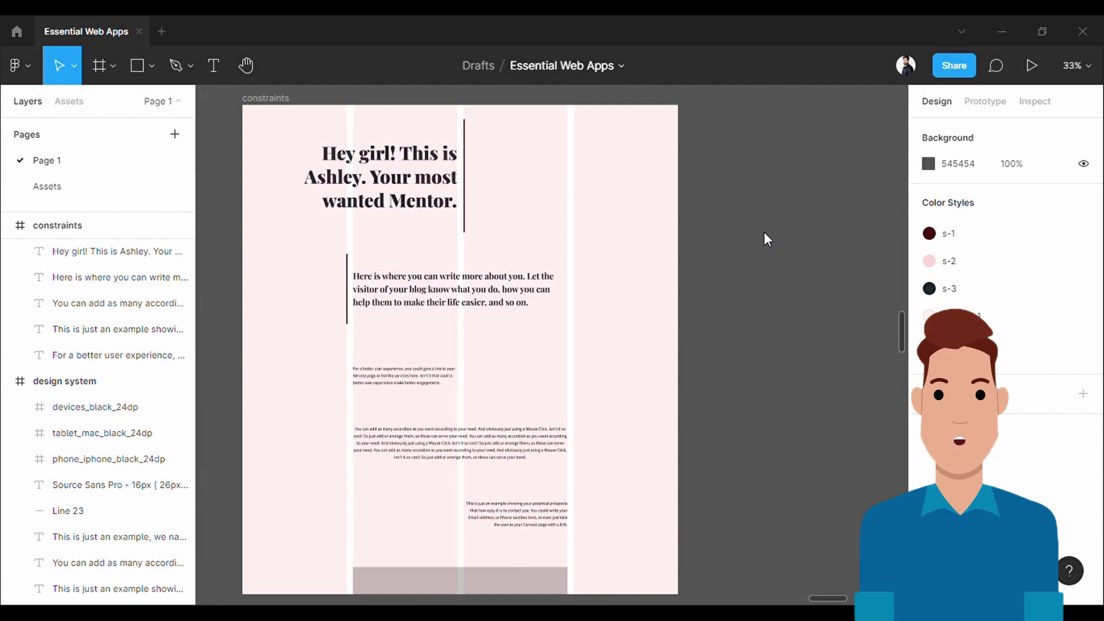
# - Set the hero heading's constraints in the constraints frame to Right and Top
pyautogui.click(410, 188)
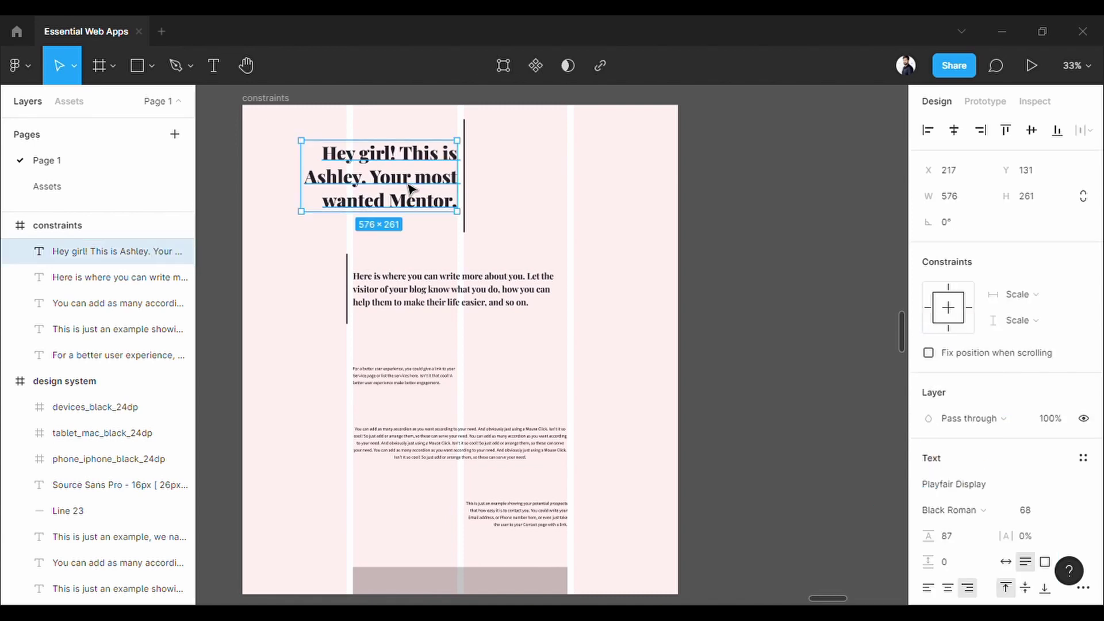
pyautogui.click(1065, 304)
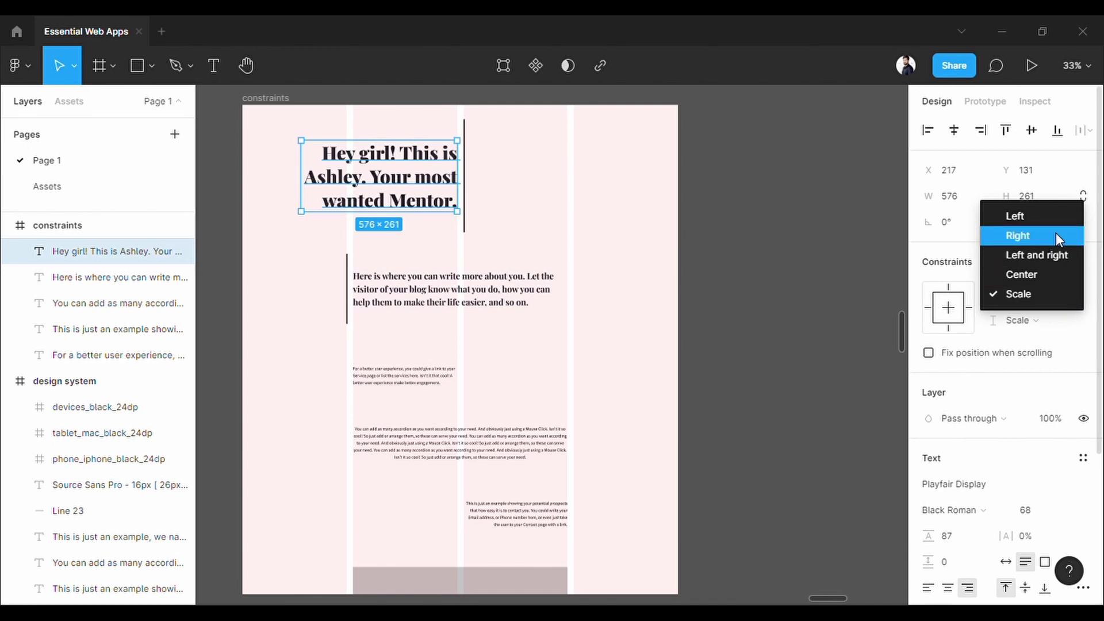
pyautogui.click(1055, 233)
pyautogui.click(1045, 321)
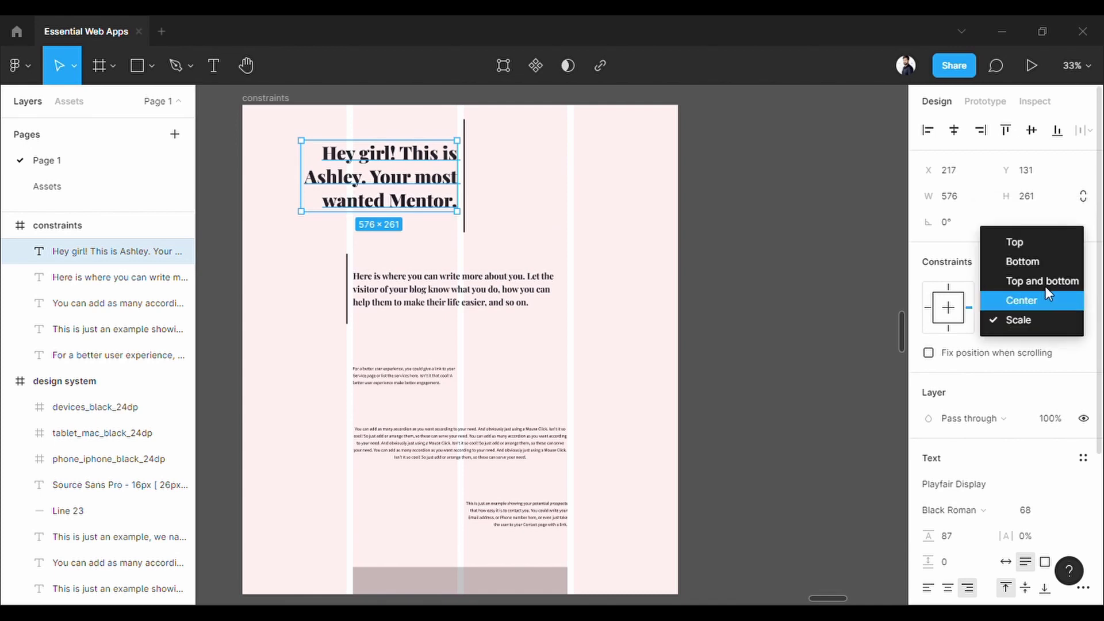
pyautogui.click(1046, 242)
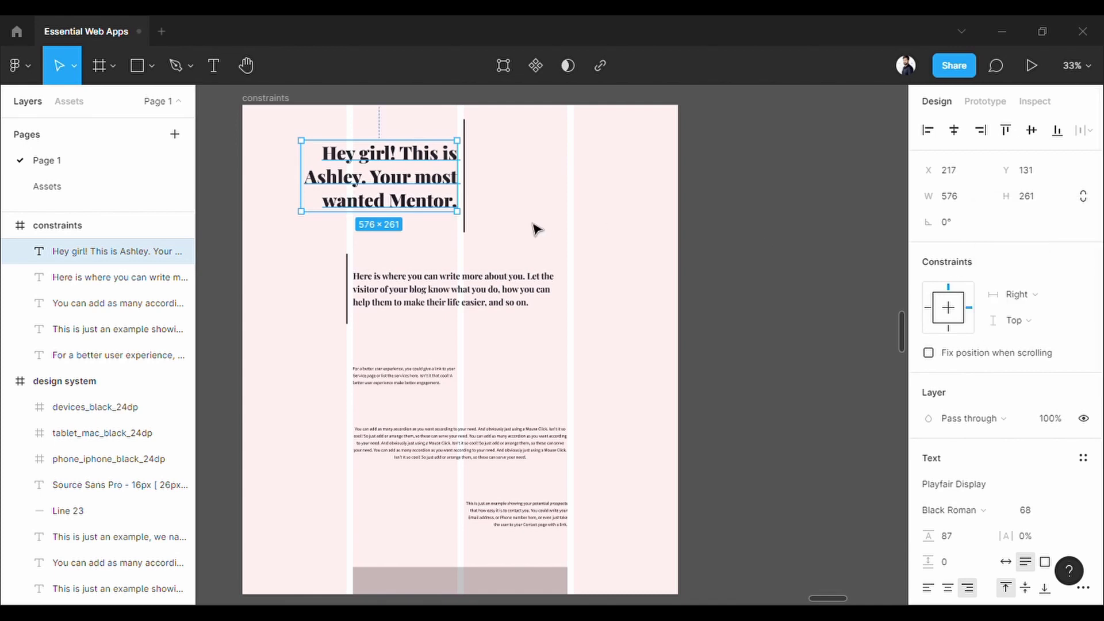
# - Set the constraints of the vertical line beside the hero heading to Right and Top, and test them by resizing the frame's width
pyautogui.click(464, 230)
pyautogui.click(1037, 320)
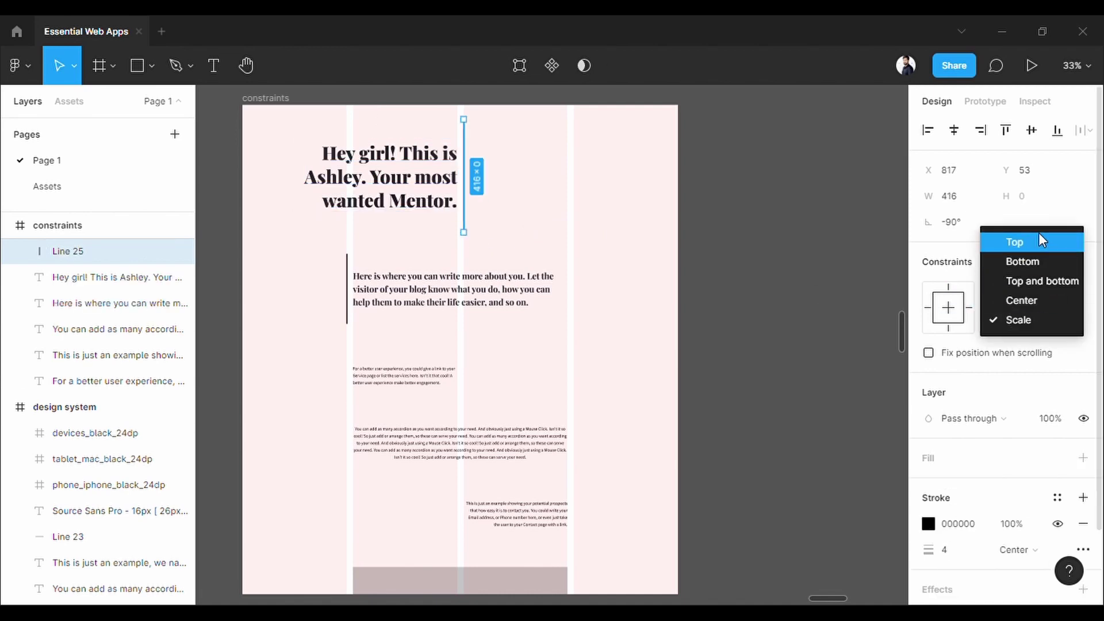
pyautogui.click(1038, 242)
pyautogui.click(1026, 293)
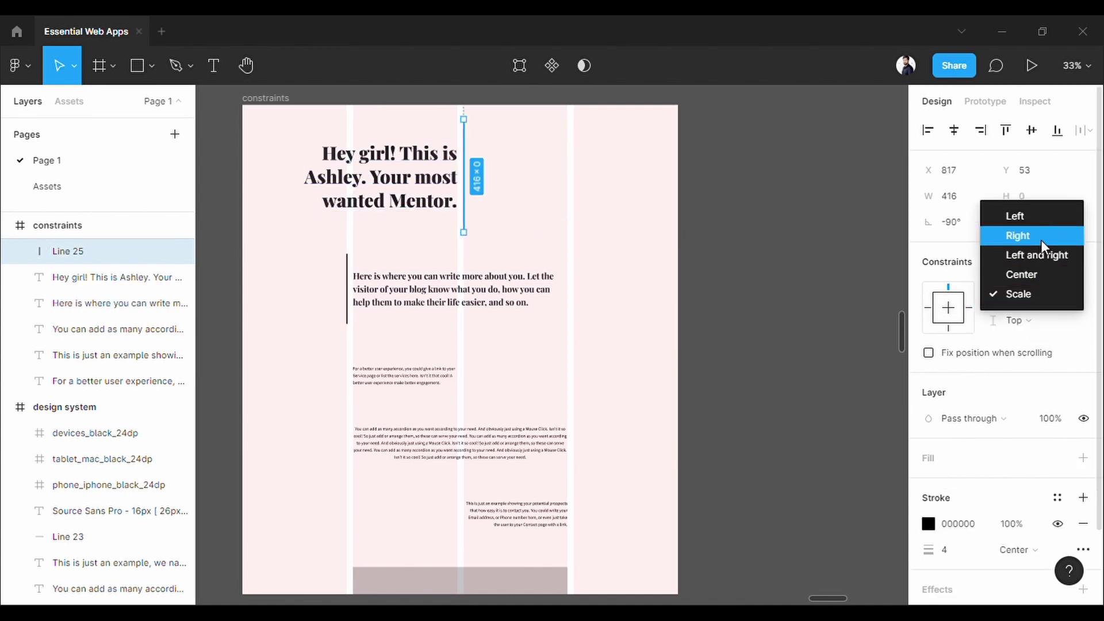
pyautogui.click(1040, 240)
pyautogui.click(273, 99)
pyautogui.moveTo(711, 296); pyautogui.dragTo(678, 299)
# - Set the constraints of the "Here is where you can write more about you" paragraph to Left and Top
pyautogui.click(525, 305)
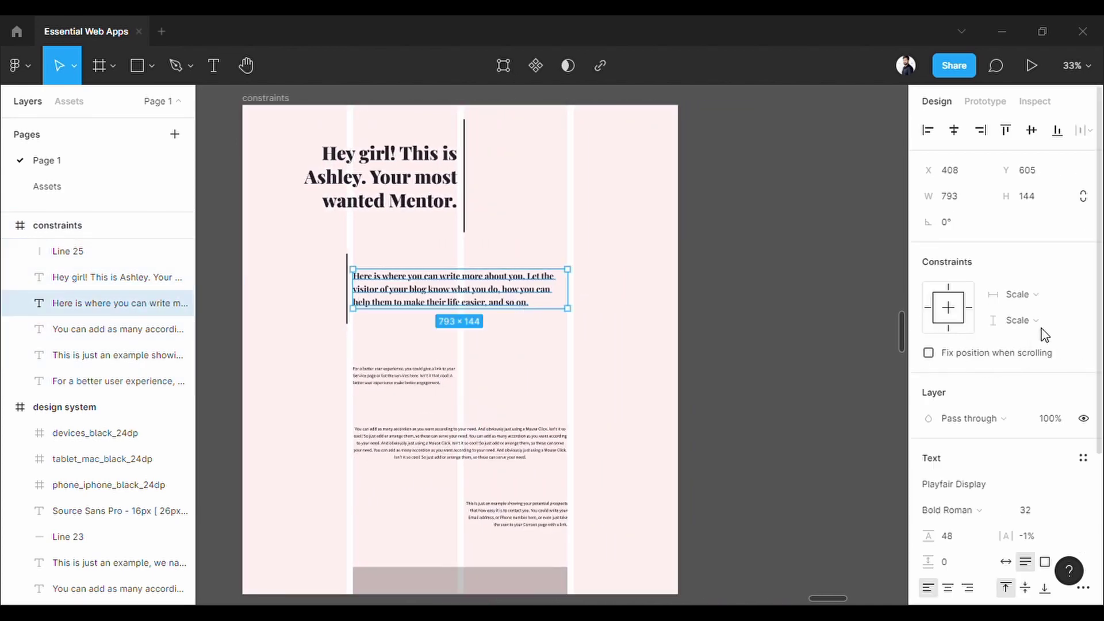
pyautogui.click(1051, 298)
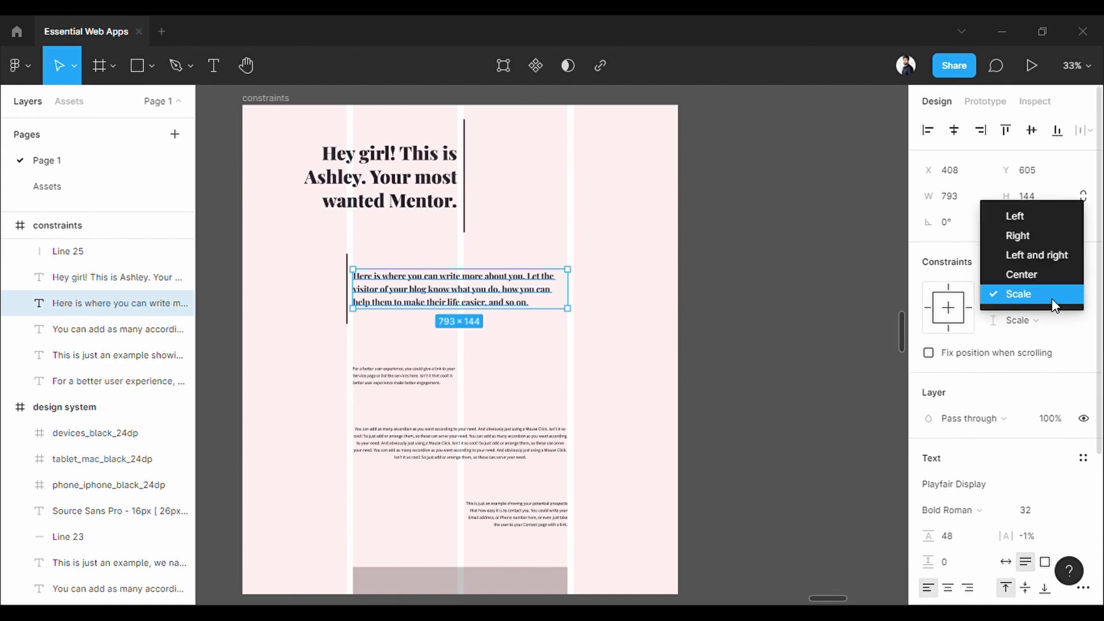
pyautogui.click(1047, 216)
pyautogui.click(1024, 320)
pyautogui.click(1027, 261)
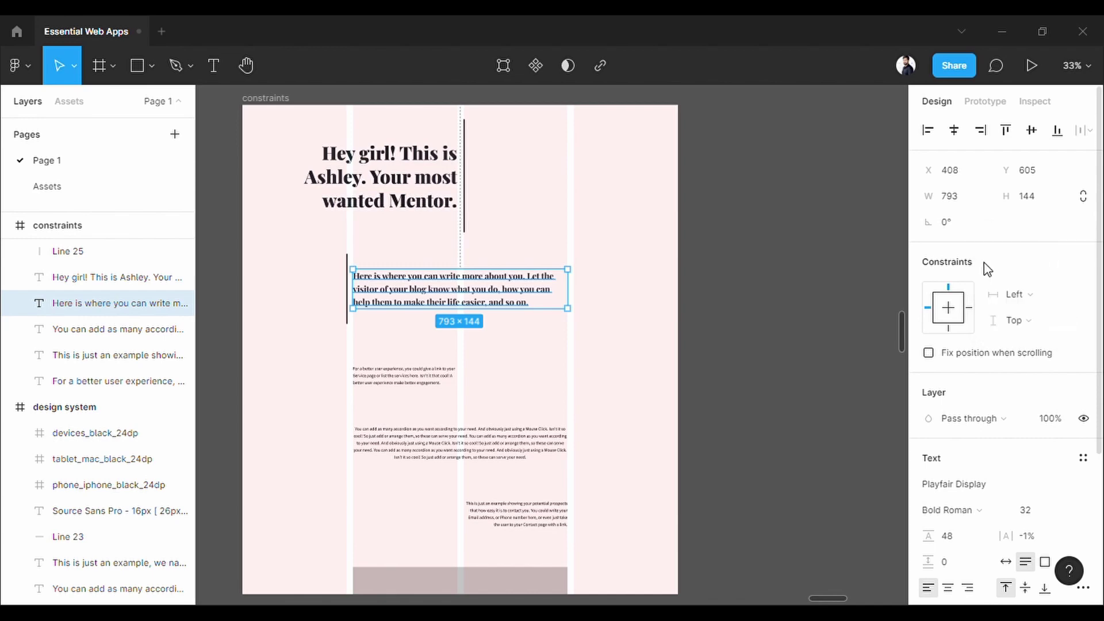
# - Test the paragraph's constraints by widening the constraints frame to 1666 and narrowing it again
pyautogui.click(287, 100)
pyautogui.moveTo(691, 271)
pyautogui.mouseDown()
pyautogui.moveTo(801, 278)
pyautogui.moveTo(693, 285)
pyautogui.mouseUp()
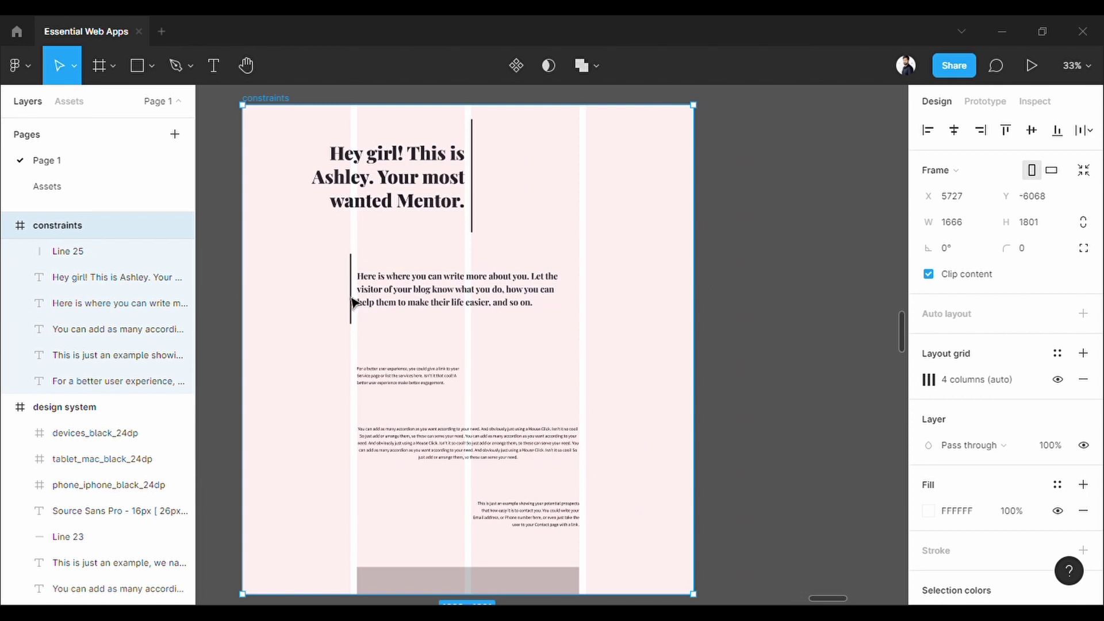
pyautogui.click(431, 295)
pyautogui.moveTo(689, 315); pyautogui.dragTo(655, 316)
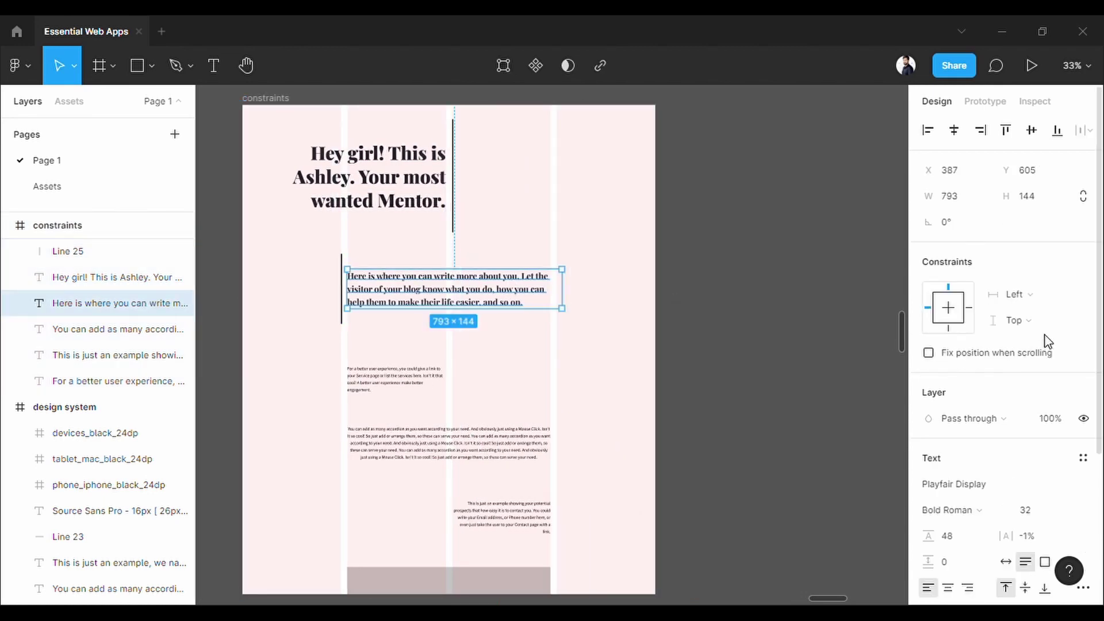
# - Set the "Here is where you can write more about you" paragraph's horizontal constraint to Left and right
pyautogui.click(1043, 295)
pyautogui.click(1050, 331)
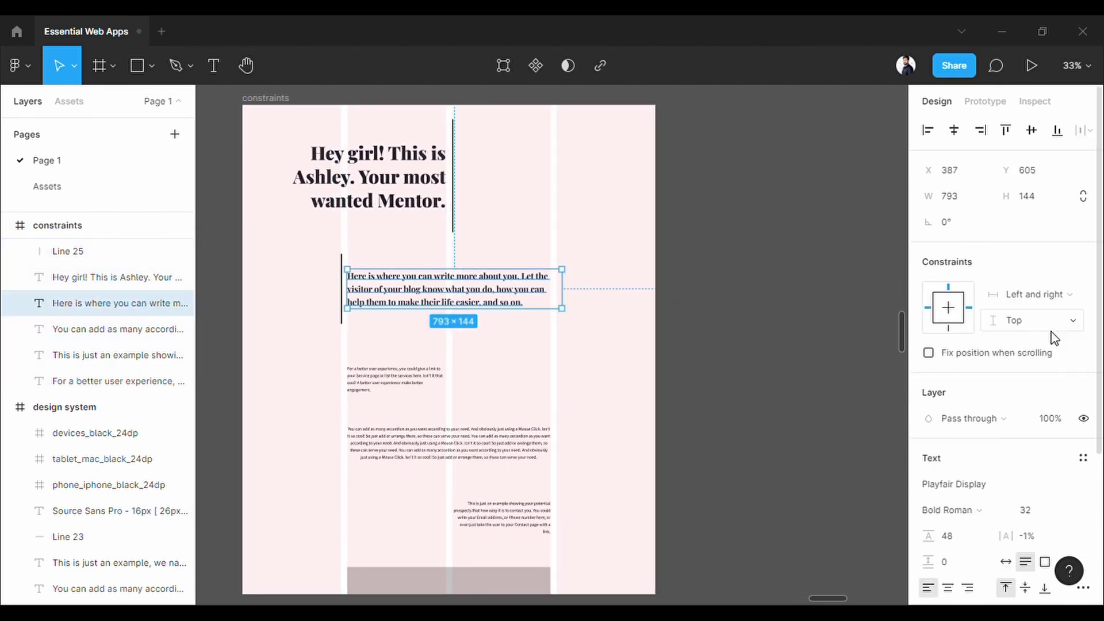
# - Test the "Here is where you can write more about you" paragraph's constraints by widening the constraints frame to 1758
pyautogui.click(266, 107)
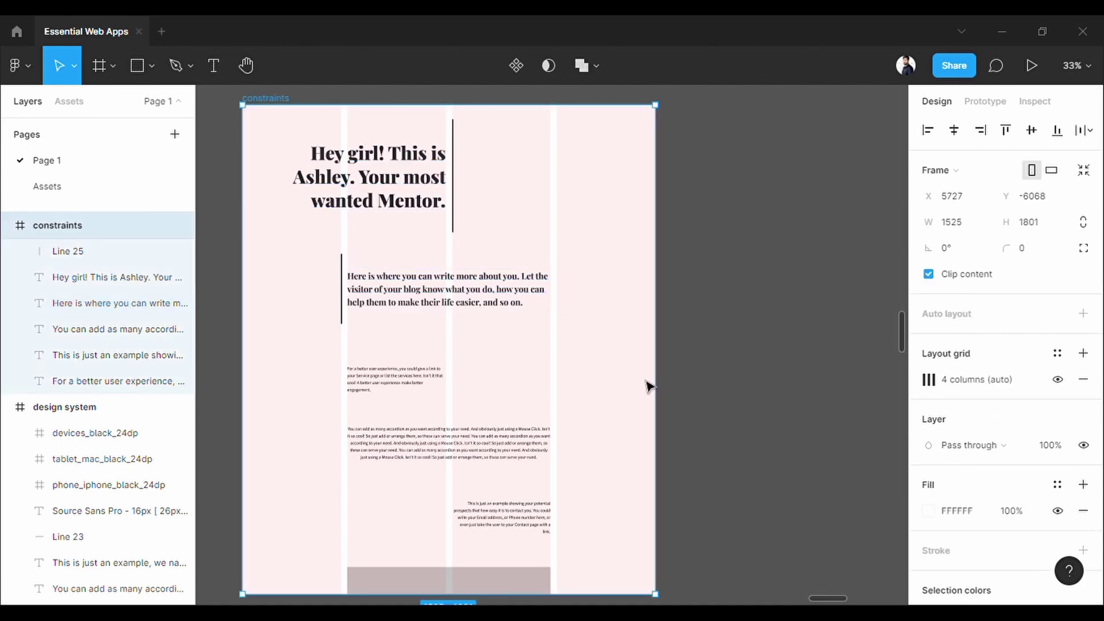
pyautogui.moveTo(666, 384); pyautogui.dragTo(731, 328)
pyautogui.scroll(-5, 688, 338)
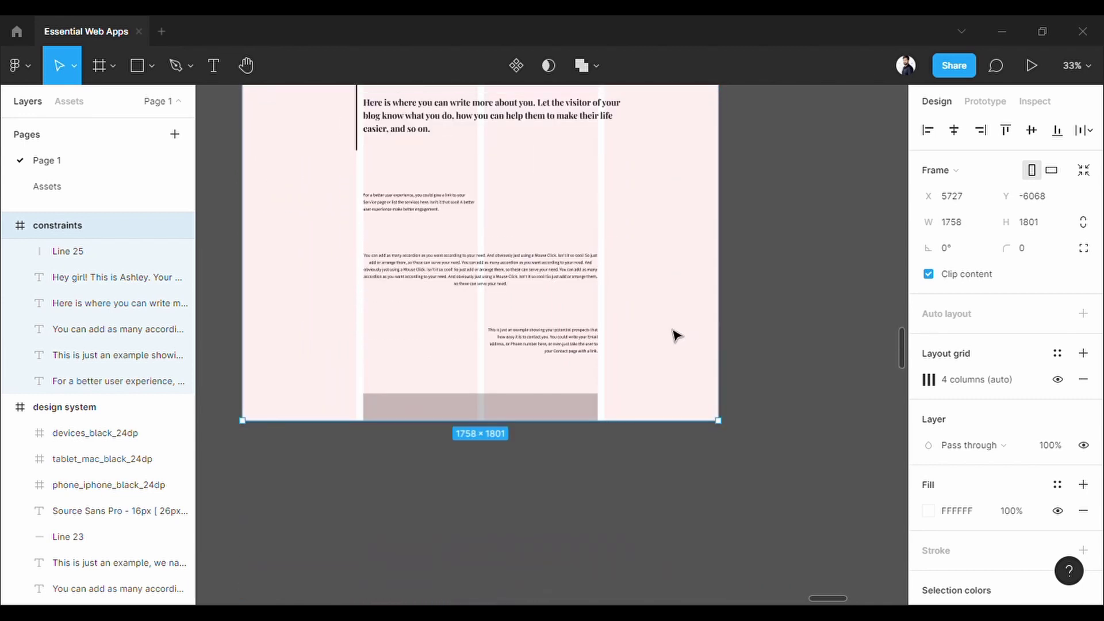
# - Set the horizontal constraint of the centred "You can add as many accordion" paragraph to Center
pyautogui.scroll(1, 676, 333)
pyautogui.click(506, 305)
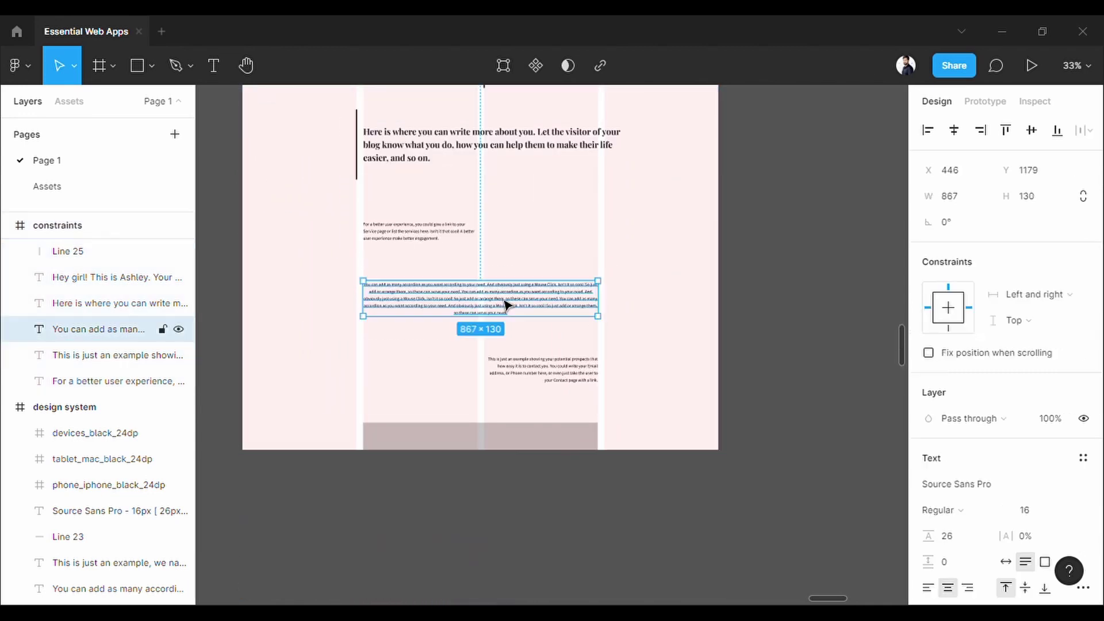
pyautogui.click(1055, 295)
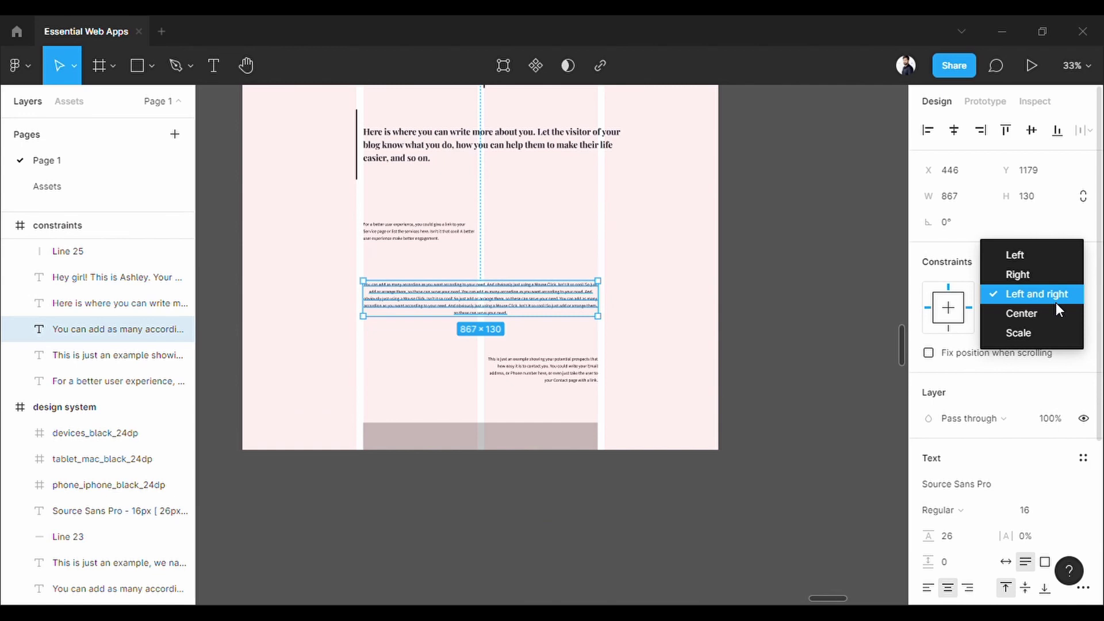
pyautogui.click(1054, 318)
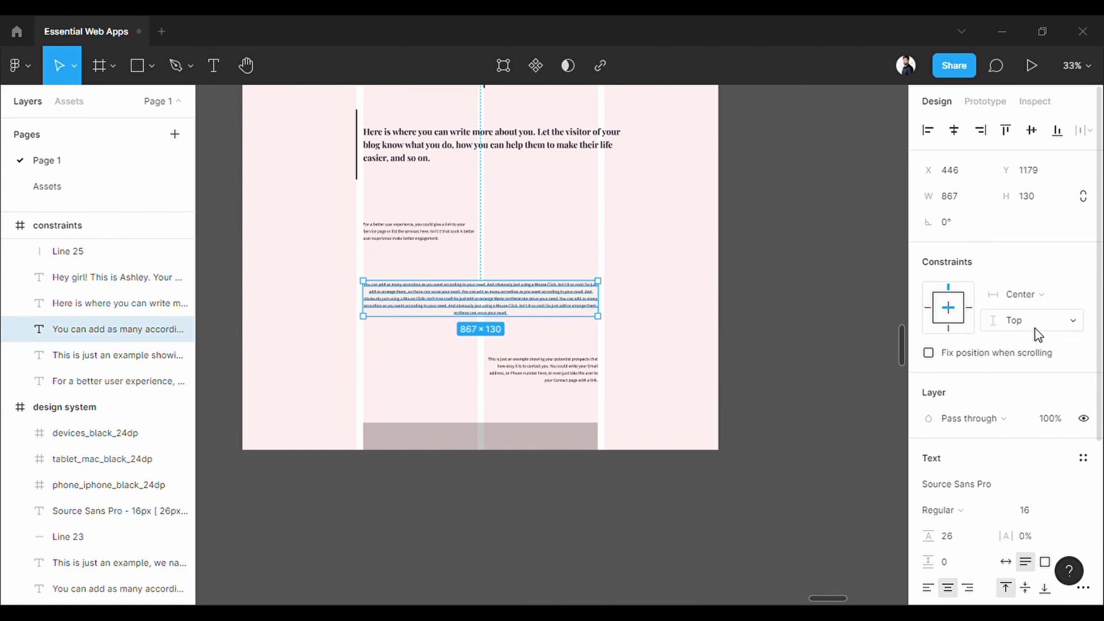
# - Test the accordion paragraph's Center constraint by narrowing the constraints frame to 1340
pyautogui.scroll(1, 562, 303)
pyautogui.scroll(3, 562, 303)
pyautogui.scroll(-2, 352, 178)
pyautogui.scroll(1, 325, 138)
pyautogui.scroll(1, 325, 138)
pyautogui.click(289, 110)
pyautogui.moveTo(718, 331); pyautogui.dragTo(605, 333)
pyautogui.scroll(-5, 569, 335)
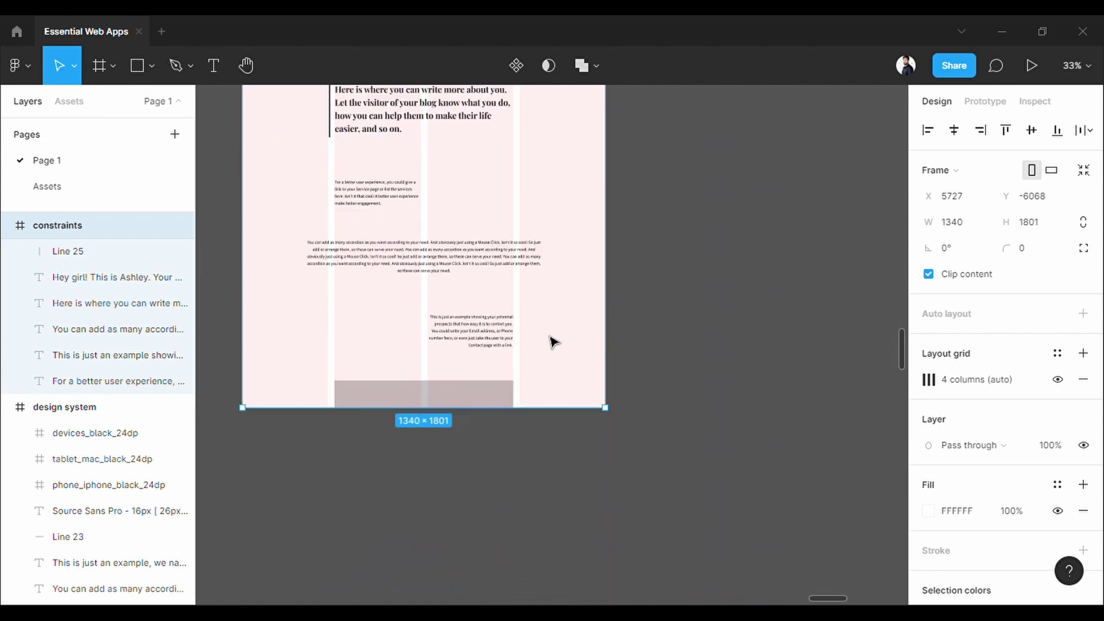
# - Set the constraints of the grey rectangle at the foot of the constraints frame to Left and right and Bottom
pyautogui.click(460, 400)
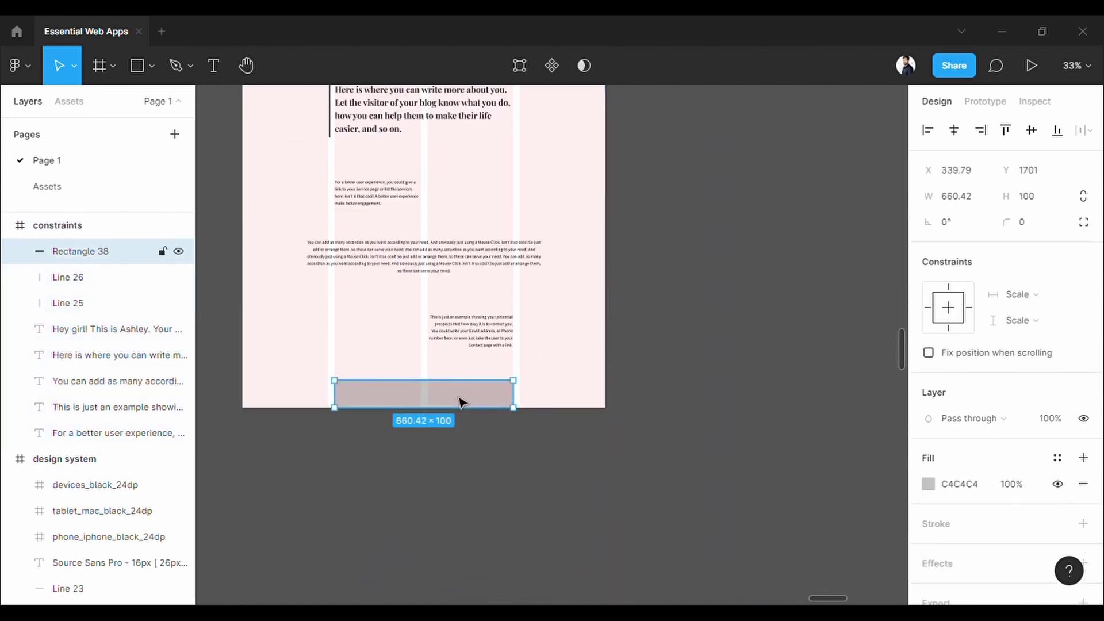
pyautogui.click(1027, 323)
pyautogui.click(1036, 265)
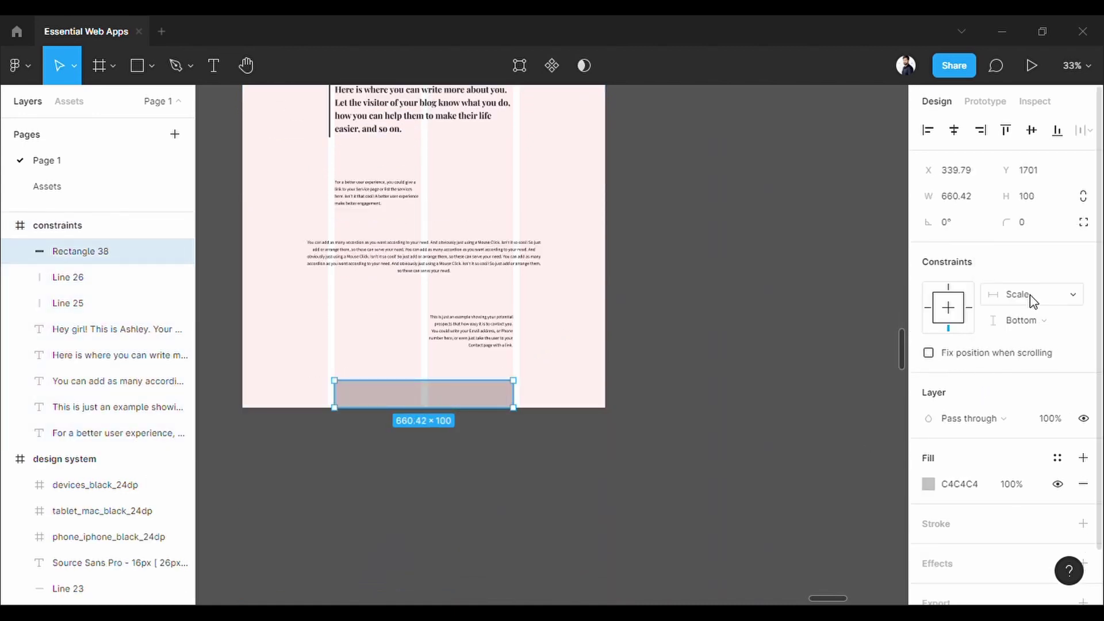
pyautogui.click(1030, 295)
pyautogui.click(1045, 258)
# - Test the grey rectangle's constraints by resizing the constraints frame's width
pyautogui.scroll(8, 489, 302)
pyautogui.scroll(-6, 487, 302)
pyautogui.press('Escape')
pyautogui.moveTo(474, 440)
pyautogui.mouseDown()
pyautogui.moveTo(474, 515)
pyautogui.moveTo(486, 440)
pyautogui.mouseUp()
pyautogui.scroll(3, 489, 302)
pyautogui.click(286, 108)
pyautogui.moveTo(614, 387); pyautogui.dragTo(618, 364)
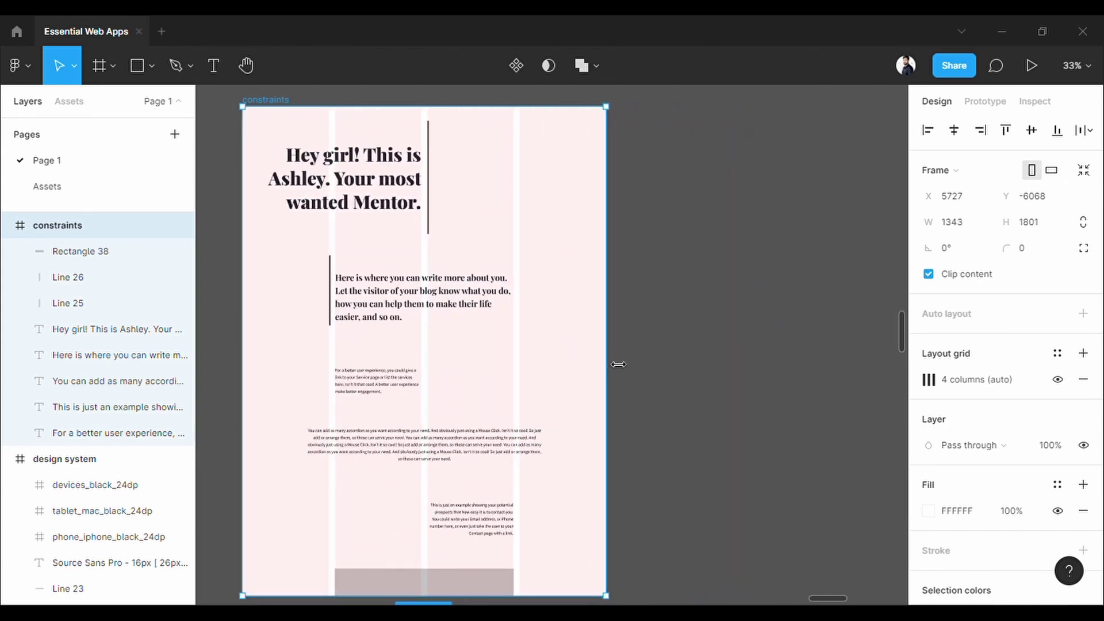
pyautogui.scroll(-3, 503, 412)
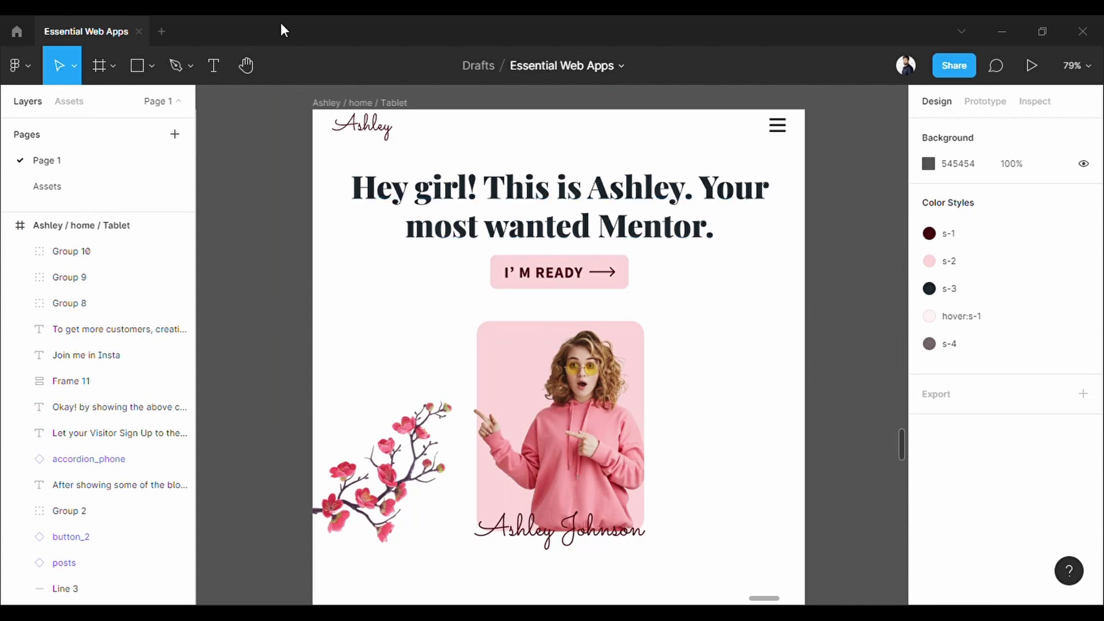
# - On the tablet home page, set the menu icon's constraints to Right and Top and the hero heading's to Center and Top
pyautogui.click(362, 125)
pyautogui.click(780, 129)
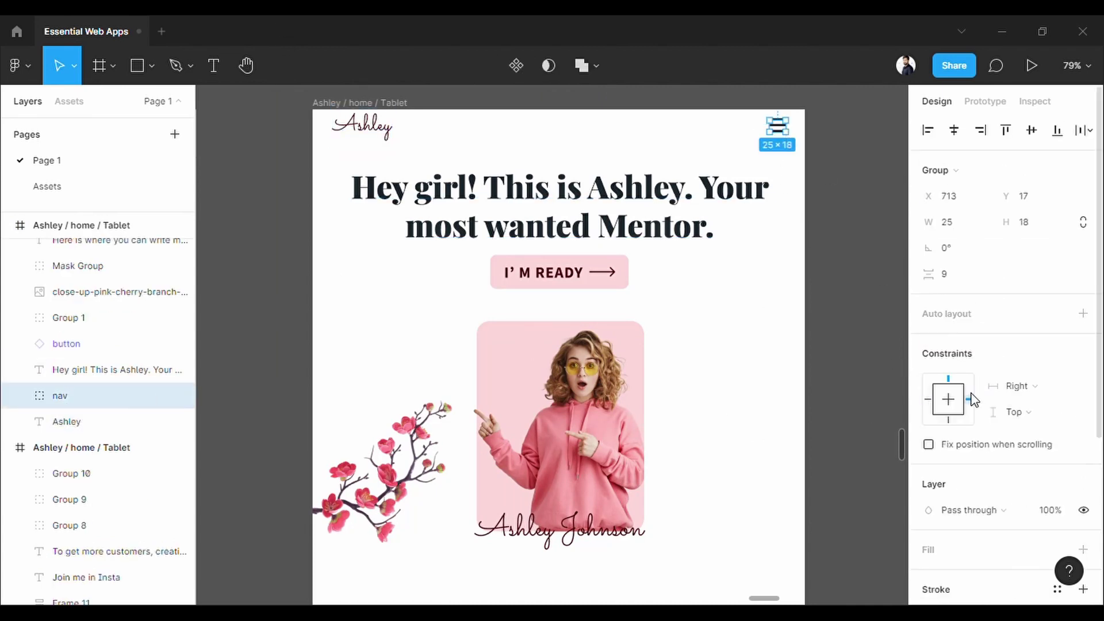
pyautogui.hotkey('shift', 'Tab')
pyautogui.click(1015, 294)
pyautogui.click(1025, 343)
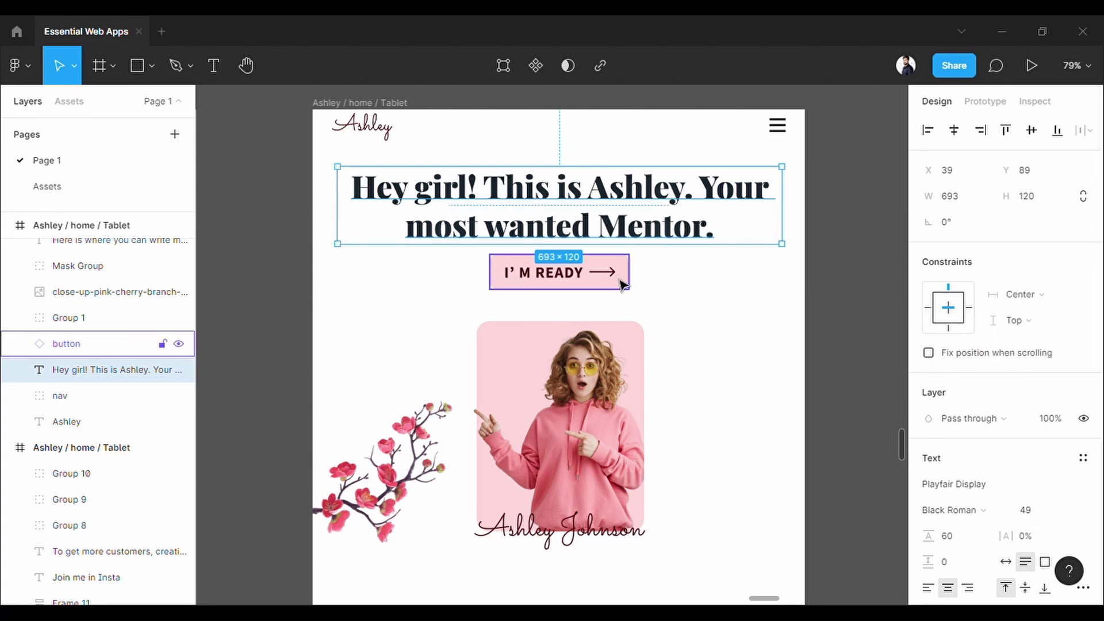
# - Set the tablet page's I'M READY button to the Center constraint and the cherry branch image to Left
pyautogui.click(623, 284)
pyautogui.click(949, 492)
pyautogui.scroll(-3, 749, 348)
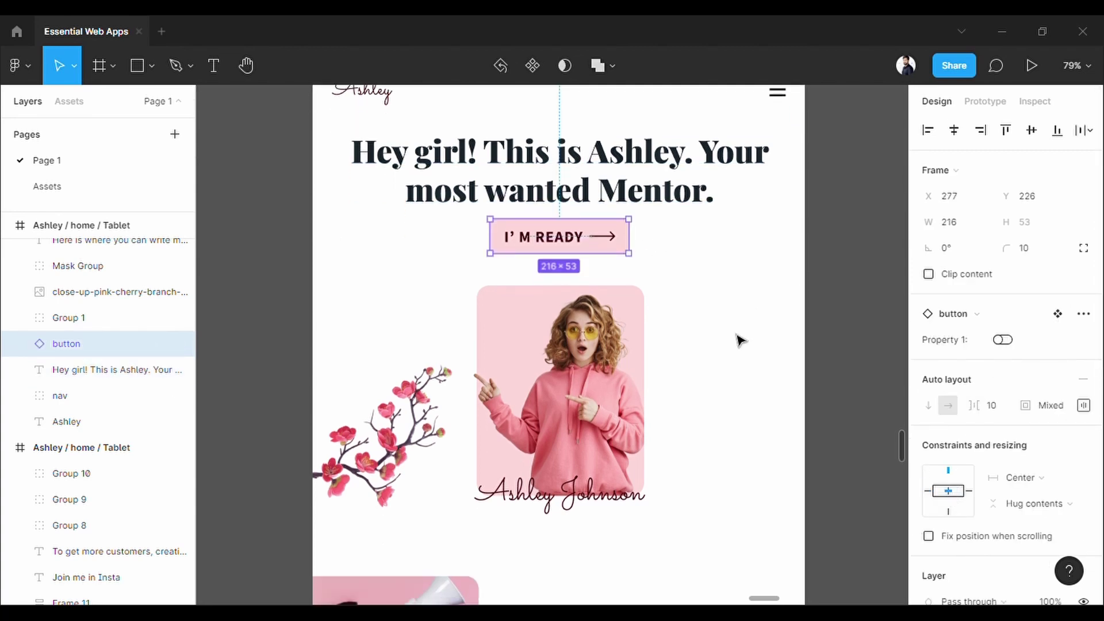
pyautogui.click(86, 317)
pyautogui.click(87, 291)
pyautogui.click(928, 308)
# - Set the tablet page's megaphone image group to the Left constraint and the paragraph beside it to Left and right
pyautogui.scroll(-5, 656, 338)
pyautogui.click(371, 299)
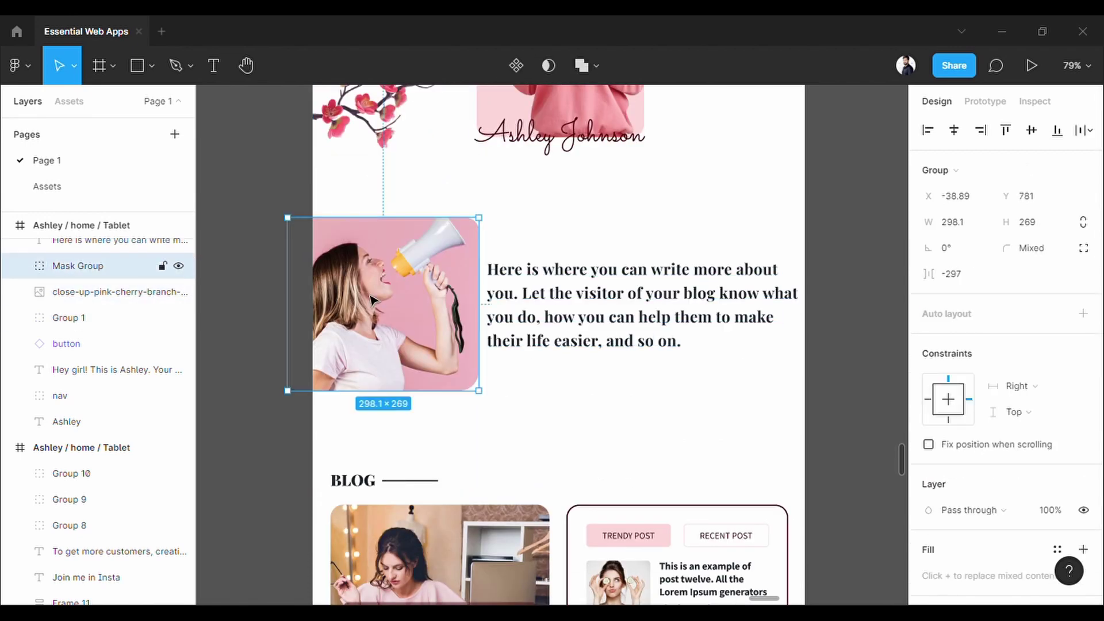
pyautogui.click(927, 399)
pyautogui.click(720, 326)
pyautogui.click(1025, 296)
pyautogui.click(1040, 332)
# - Set the horizontal constraints of the tablet page's BLOG heading and the line beside it to Left
pyautogui.scroll(-6, 641, 328)
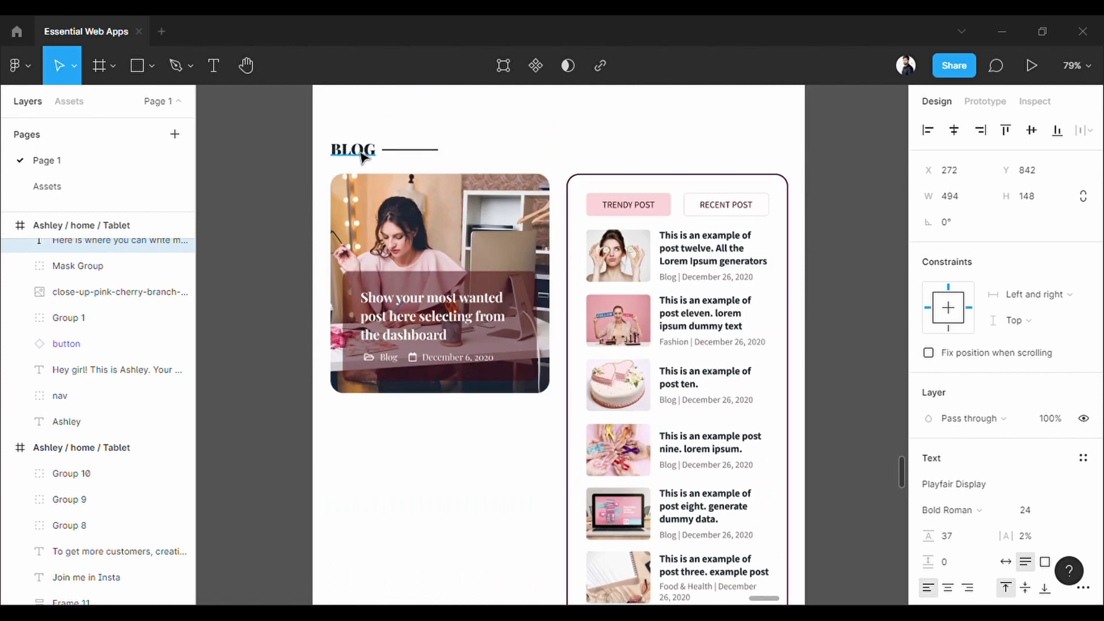
pyautogui.click(362, 154)
pyautogui.click(927, 307)
pyautogui.click(430, 152)
pyautogui.click(926, 307)
# - Set the horizontal constraints of the tablet page's featured blog post card and posts list to Left
pyautogui.click(437, 276)
pyautogui.click(1027, 359)
pyautogui.click(1013, 340)
pyautogui.click(713, 329)
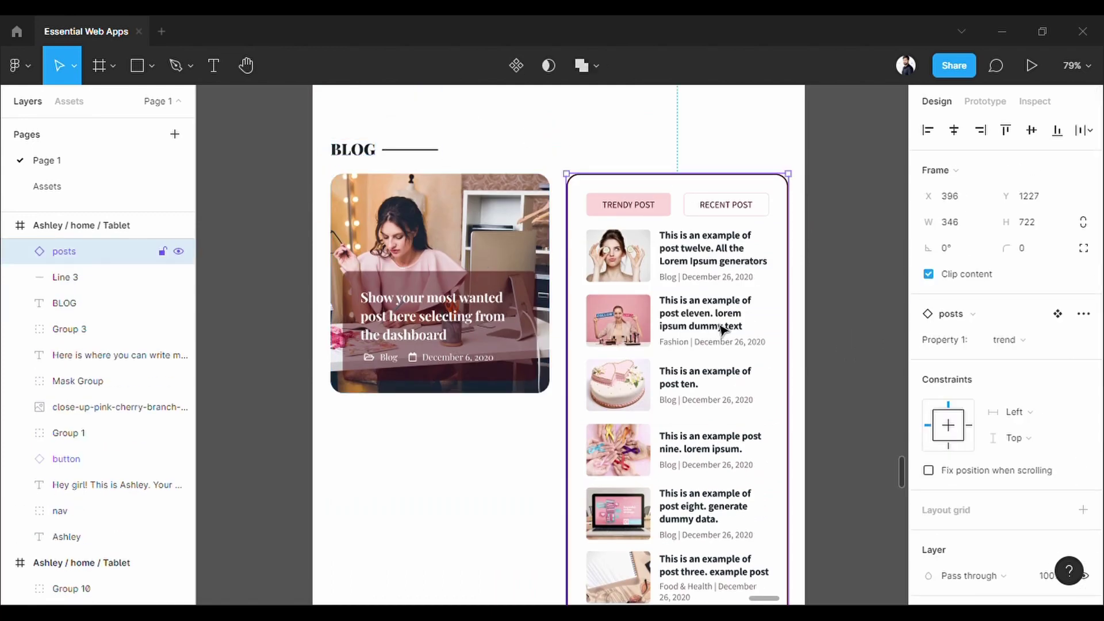
# - Set the horizontal constraint of the tablet page's GO TO BLOG button to Left and right
pyautogui.scroll(-6, 874, 391)
pyautogui.click(655, 319)
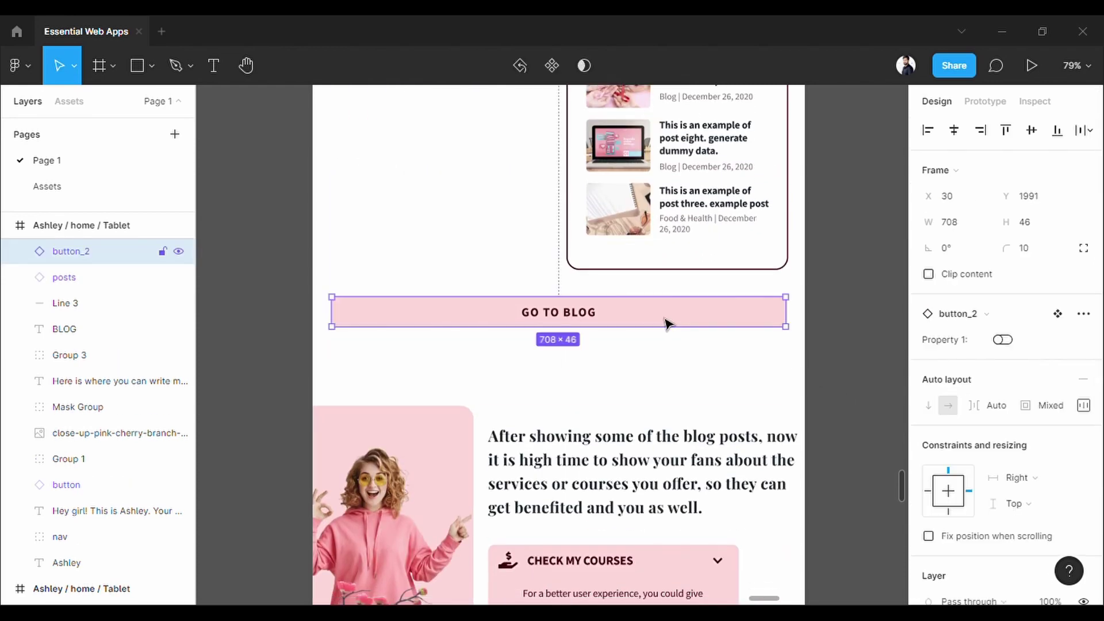
pyautogui.click(1022, 486)
pyautogui.click(1028, 495)
# - Set the horizontal constraint of the tablet page's "After showing some of the blog posts" paragraph to Left and right
pyautogui.scroll(-5, 796, 396)
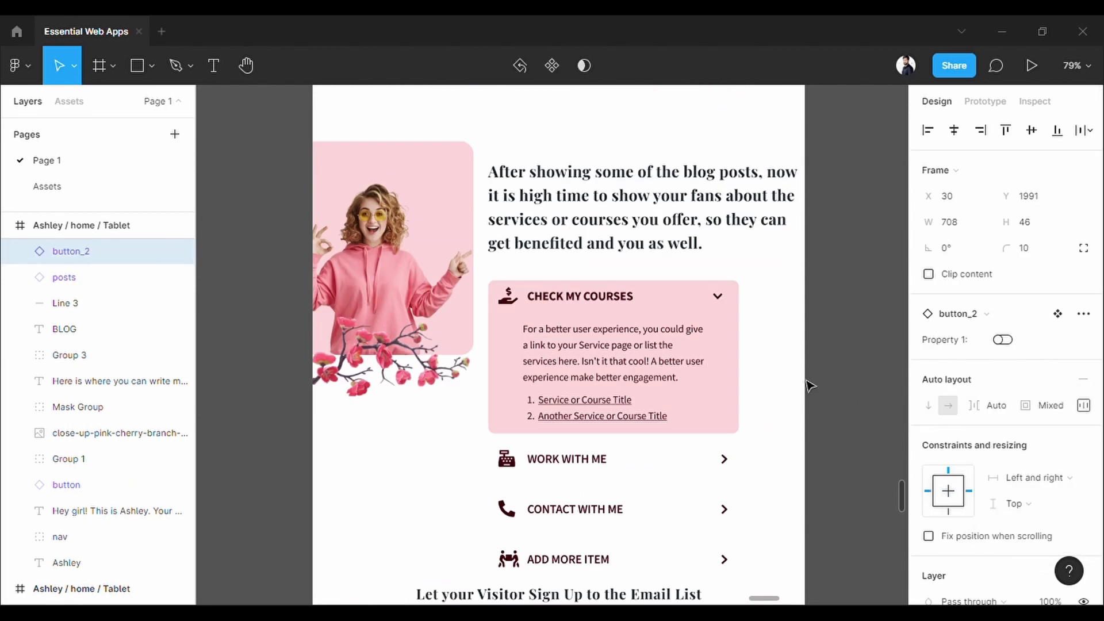
pyautogui.click(446, 224)
pyautogui.hotkey('shift', 'Tab')
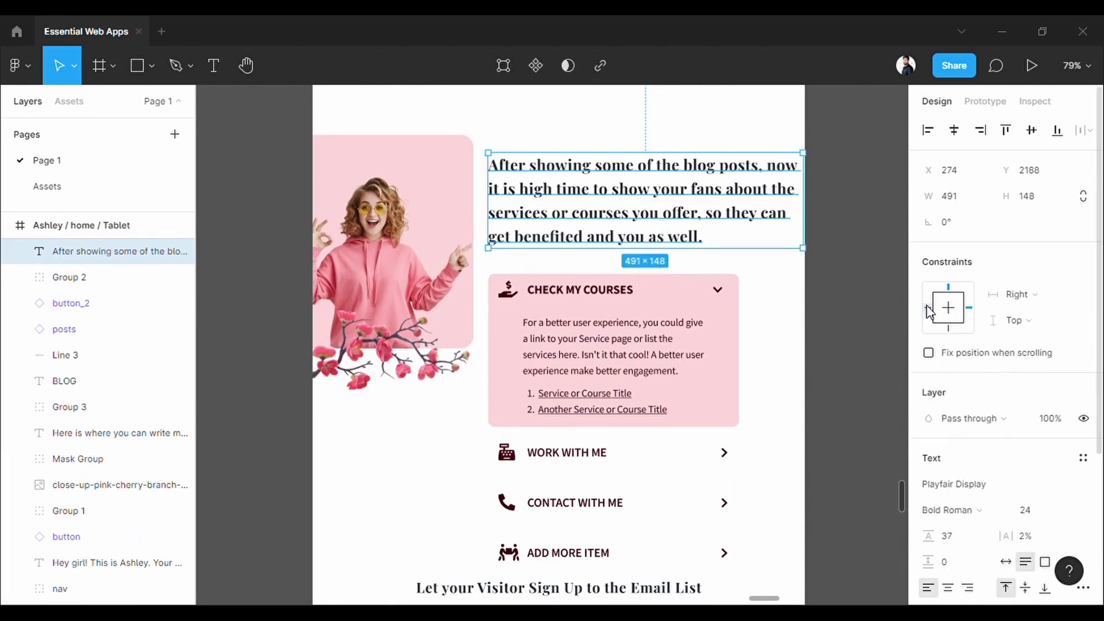
pyautogui.hotkey('shift', 'Tab')
pyautogui.press('Tab')
pyautogui.click(1013, 294)
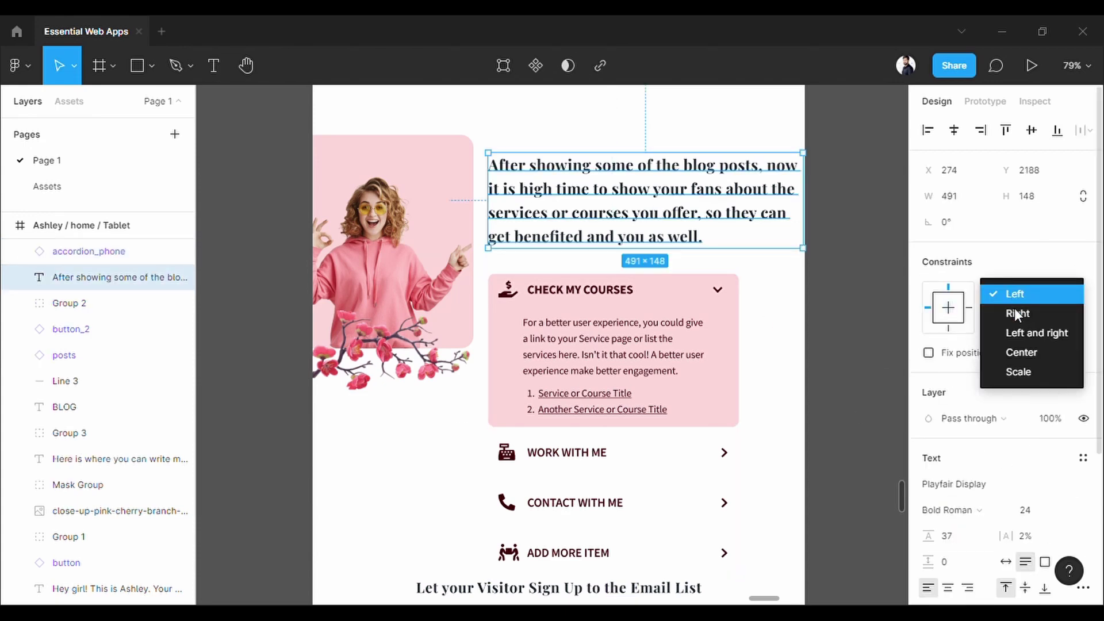
pyautogui.click(1023, 330)
# - Set the tablet page's "Let your Visitor Sign Up" heading to the Center constraint and adjust the horizontal constraint of the paragraph beneath it
pyautogui.scroll(-5, 739, 306)
pyautogui.click(643, 393)
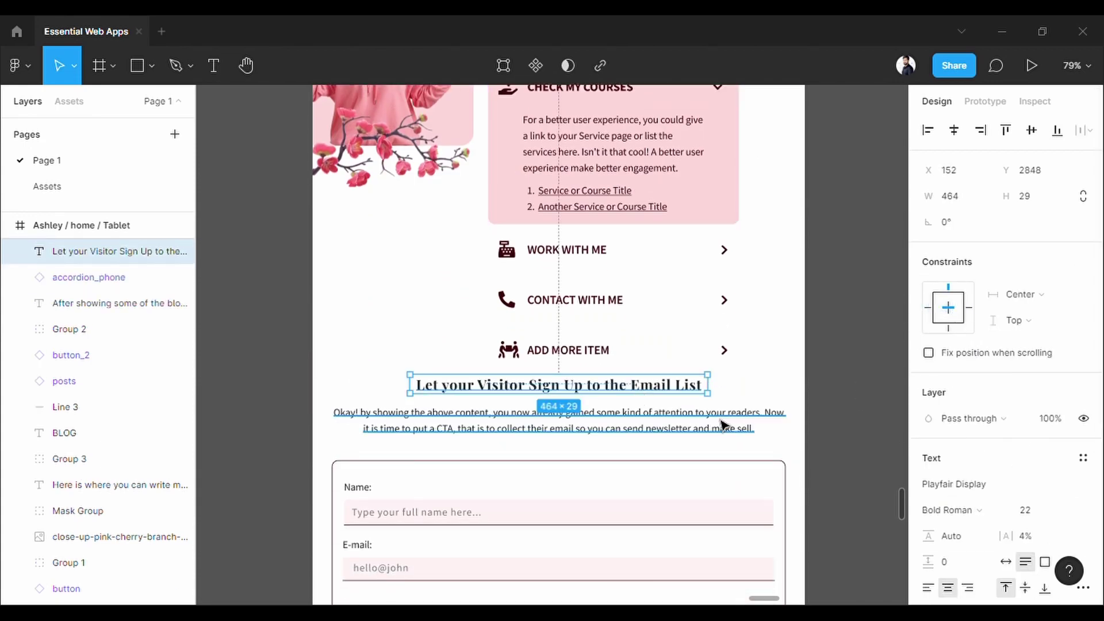
pyautogui.click(722, 423)
pyautogui.scroll(-2, 765, 407)
pyautogui.click(1016, 294)
pyautogui.click(1028, 326)
# - Set the tablet page's "Join me in Insta" heading to Center and Top constraints and the paragraph beneath it to Left and right
pyautogui.scroll(-5, 653, 360)
pyautogui.click(653, 360)
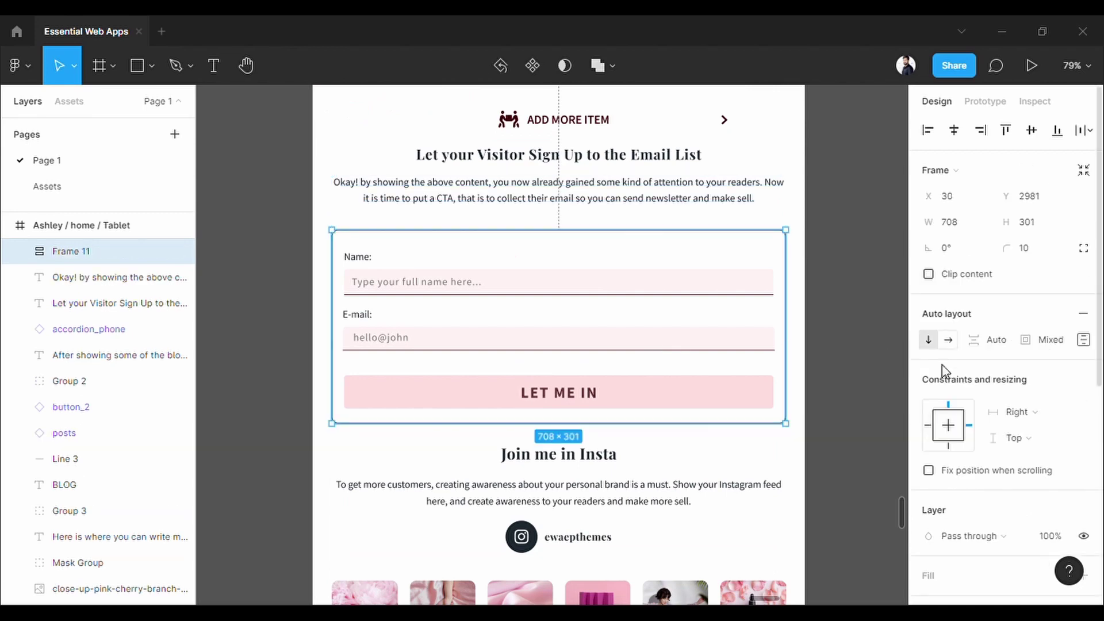
pyautogui.scroll(-8, 891, 357)
pyautogui.press('Tab')
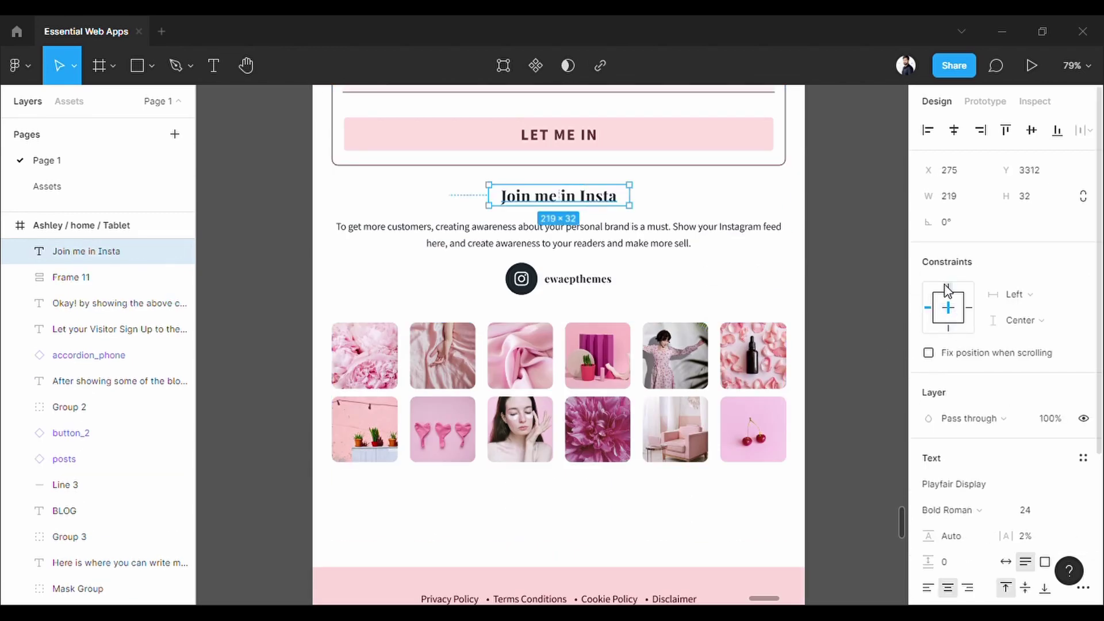
pyautogui.click(954, 315)
pyautogui.click(640, 244)
pyautogui.click(1015, 294)
pyautogui.click(1023, 313)
# - Set the horizontal constraints of the tablet page's Instagram handle group and photo grid to Center
pyautogui.click(584, 289)
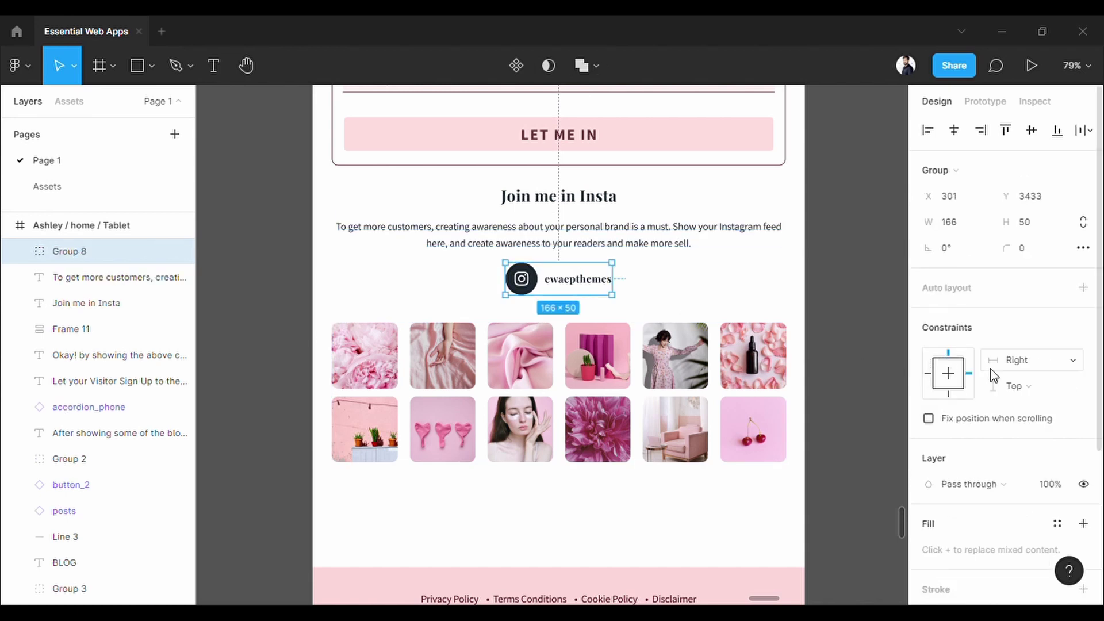
pyautogui.click(948, 373)
pyautogui.scroll(-2, 953, 379)
pyautogui.click(632, 377)
pyautogui.click(948, 398)
# - Set the vertical and horizontal constraints of the footer section on the tablet page
pyautogui.scroll(-7, 970, 370)
pyautogui.click(1024, 385)
pyautogui.click(1035, 366)
pyautogui.click(679, 386)
pyautogui.click(1016, 360)
pyautogui.click(1024, 379)
# - On the phone home page, set the logo's horizontal constraint to Left and the menu icon's to Right
pyautogui.scroll(20, 579, 362)
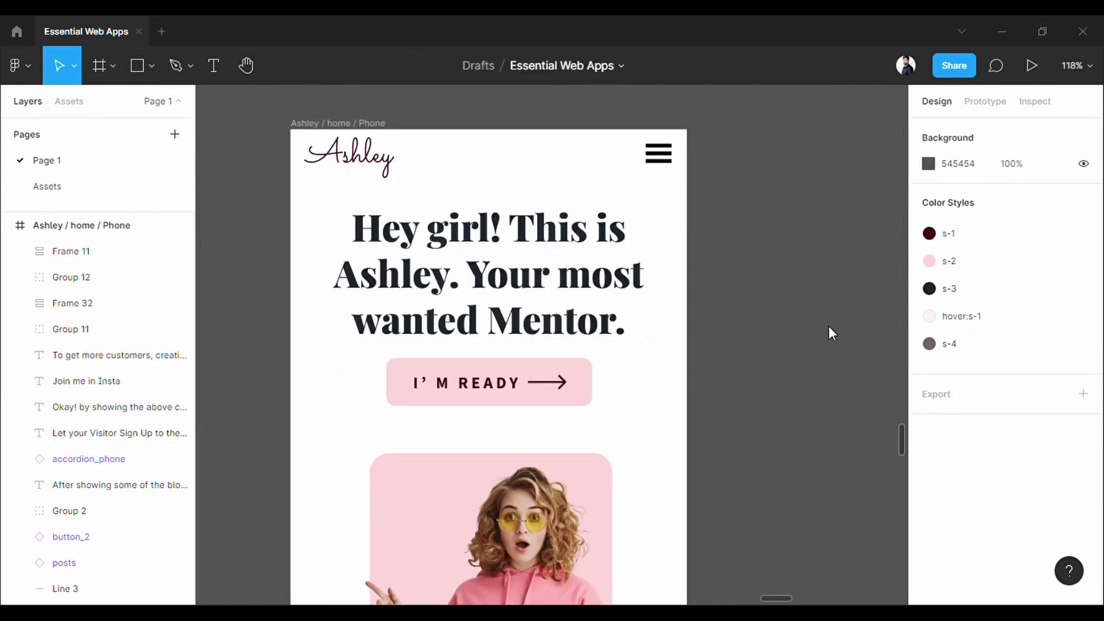
pyautogui.click(349, 164)
pyautogui.click(935, 311)
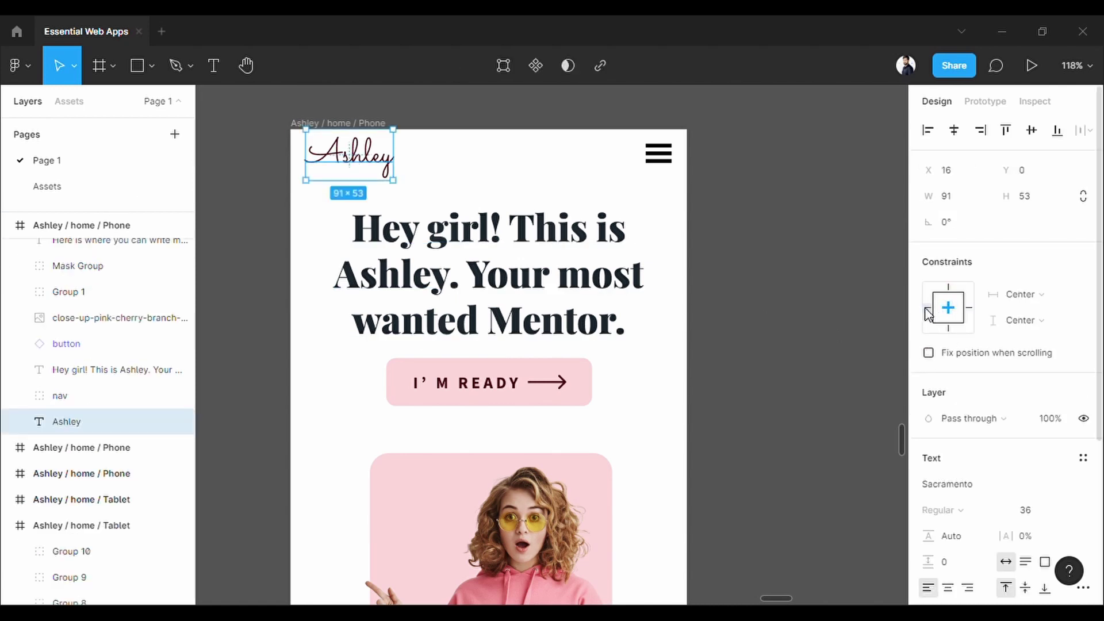
pyautogui.click(660, 159)
pyautogui.click(970, 398)
# - Set the horizontal constraints of the phone page's hero heading, I'M READY button and portrait group to Center
pyautogui.click(115, 369)
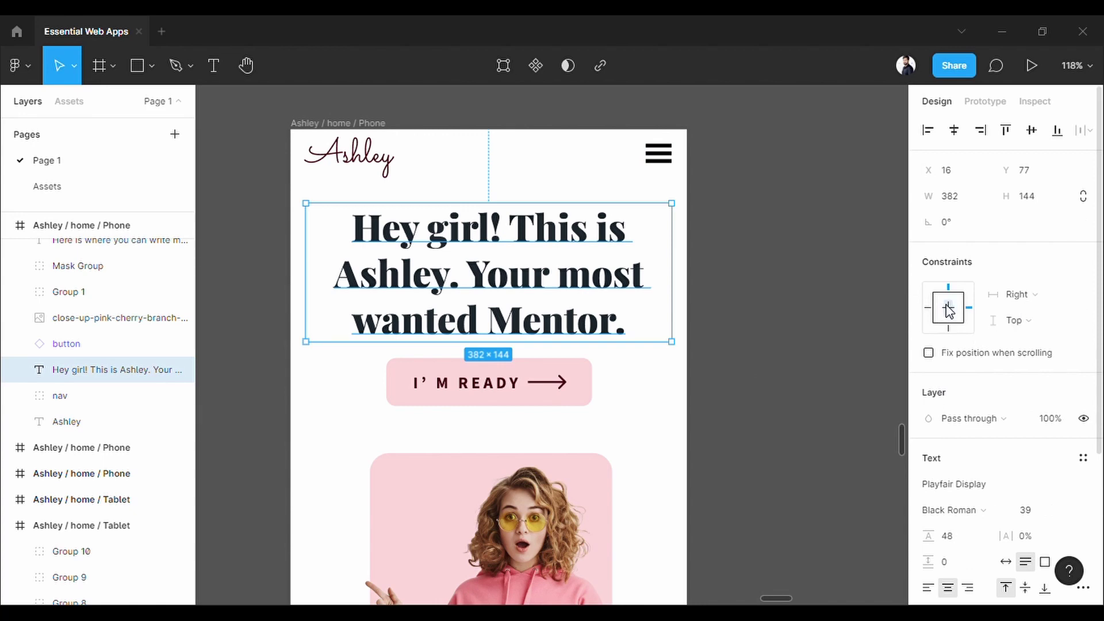
pyautogui.click(948, 491)
pyautogui.scroll(-8, 603, 357)
pyautogui.click(540, 244)
pyautogui.click(948, 373)
# - Set the phone page's cherry branch image to the Left constraint and the "Here is where you can write more" paragraph to Left and right
pyautogui.click(115, 318)
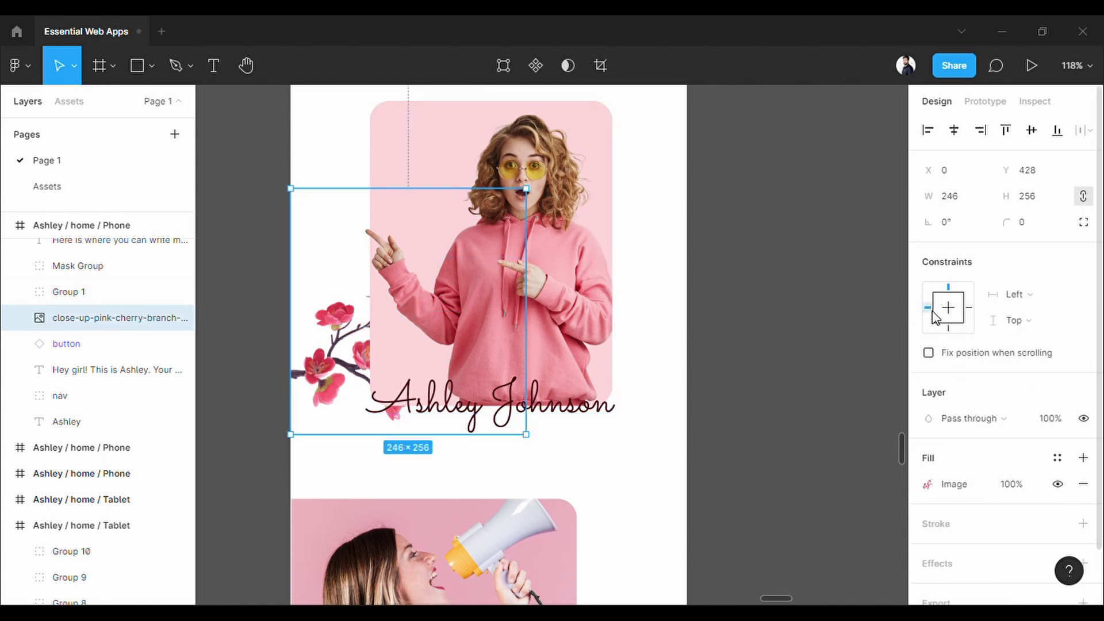
pyautogui.scroll(-5, 604, 296)
pyautogui.click(564, 304)
pyautogui.scroll(-5, 437, 322)
pyautogui.click(436, 320)
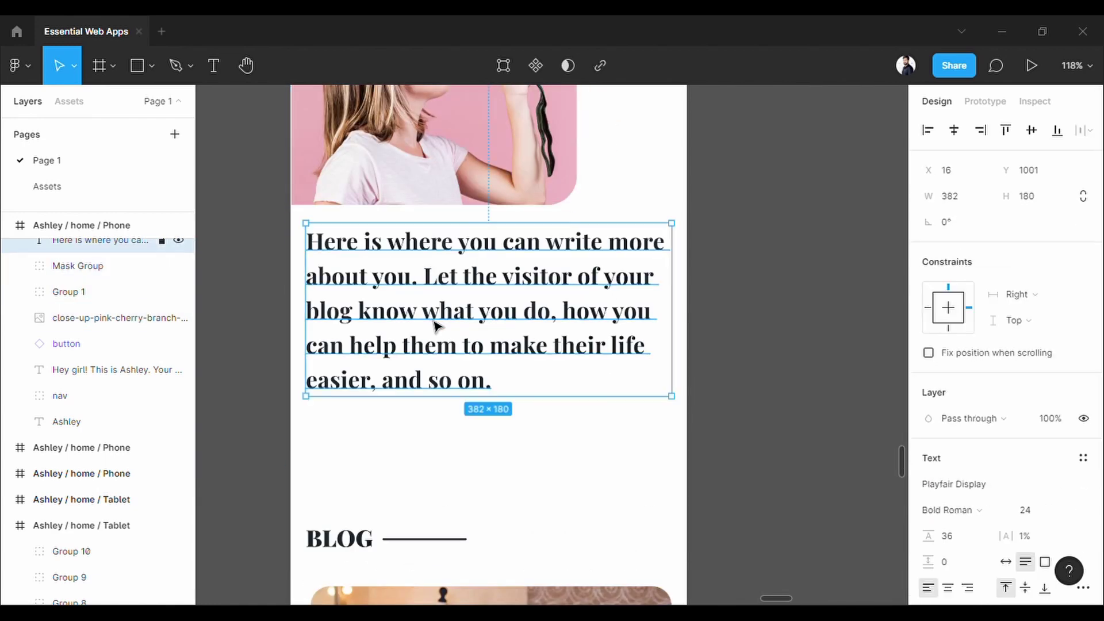
pyautogui.click(1013, 294)
pyautogui.click(1021, 314)
# - Set the horizontal constraints of the phone page's BLOG heading and the line beside it to Left
pyautogui.scroll(-3, 878, 338)
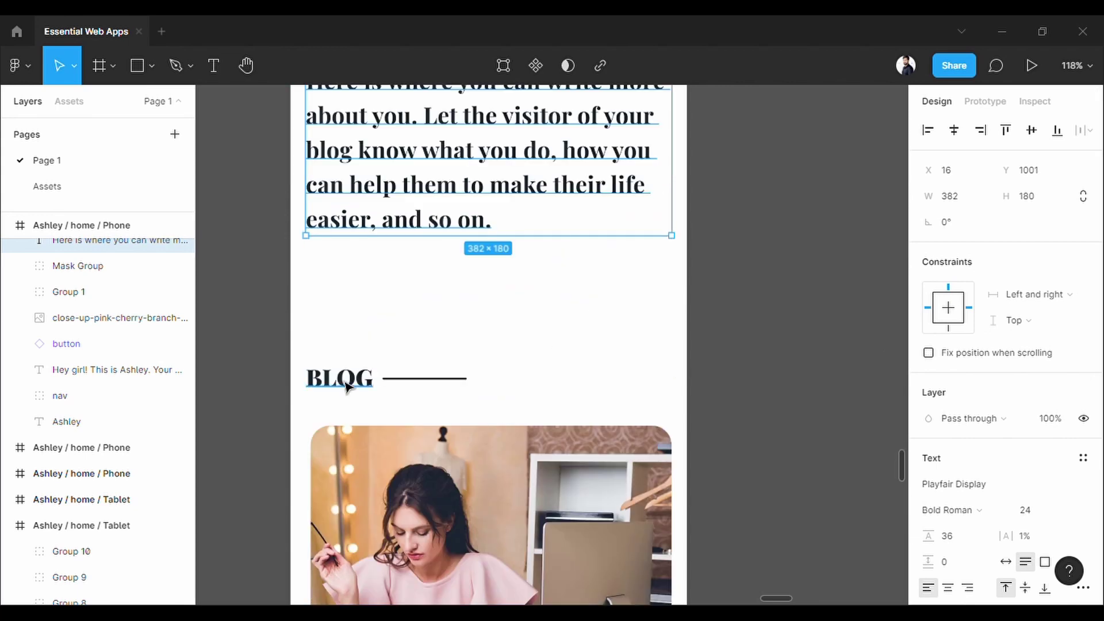
pyautogui.click(339, 378)
pyautogui.click(927, 308)
pyautogui.click(426, 378)
# - Set the horizontal constraint of the phone page's featured blog post card to Left and right
pyautogui.scroll(-3, 608, 333)
pyautogui.click(608, 339)
pyautogui.click(1012, 358)
pyautogui.click(1016, 390)
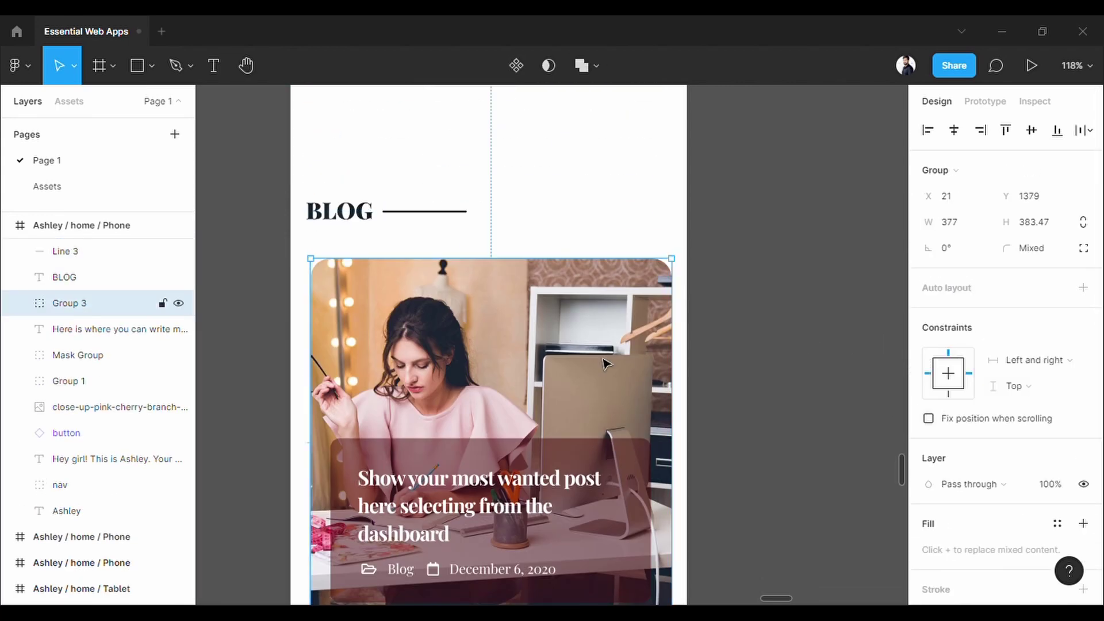
# - Set the horizontal constraint of the phone page's posts list to Center
pyautogui.scroll(-5, 595, 368)
pyautogui.click(595, 368)
pyautogui.click(1030, 413)
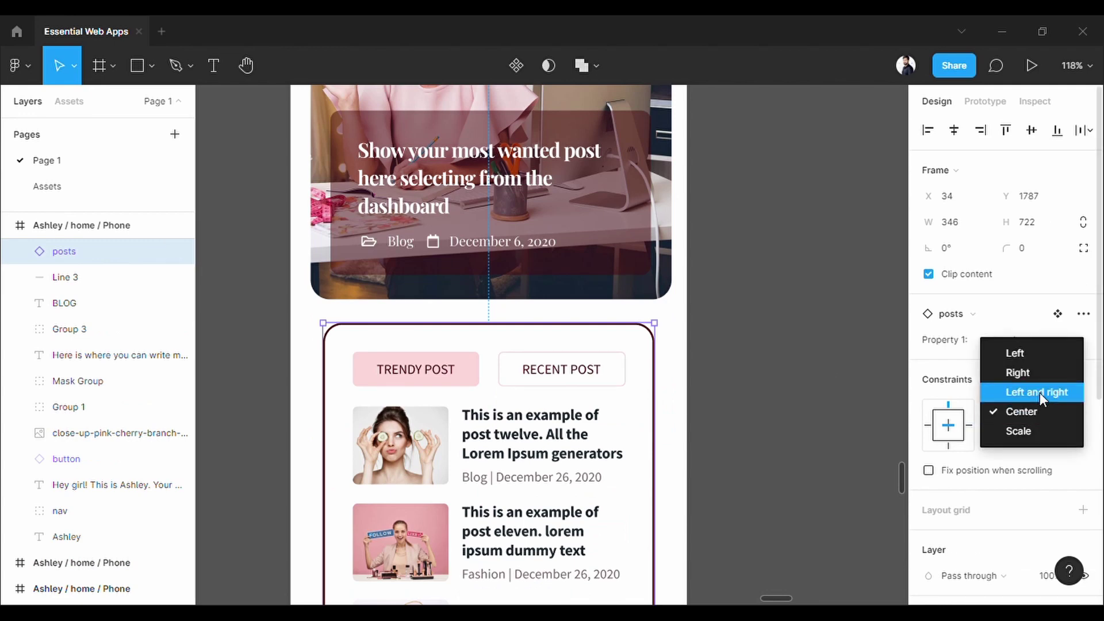
pyautogui.click(1023, 409)
# - Set the horizontal constraint of the phone page's GO TO BLOG button to Left and right
pyautogui.scroll(-8, 551, 375)
pyautogui.click(553, 348)
pyautogui.click(1016, 476)
pyautogui.click(1018, 495)
# - Set the phone page's second portrait group to the Left constraint and the "After showing some of the blog posts" paragraph to Left and right
pyautogui.scroll(-5, 529, 366)
pyautogui.click(529, 366)
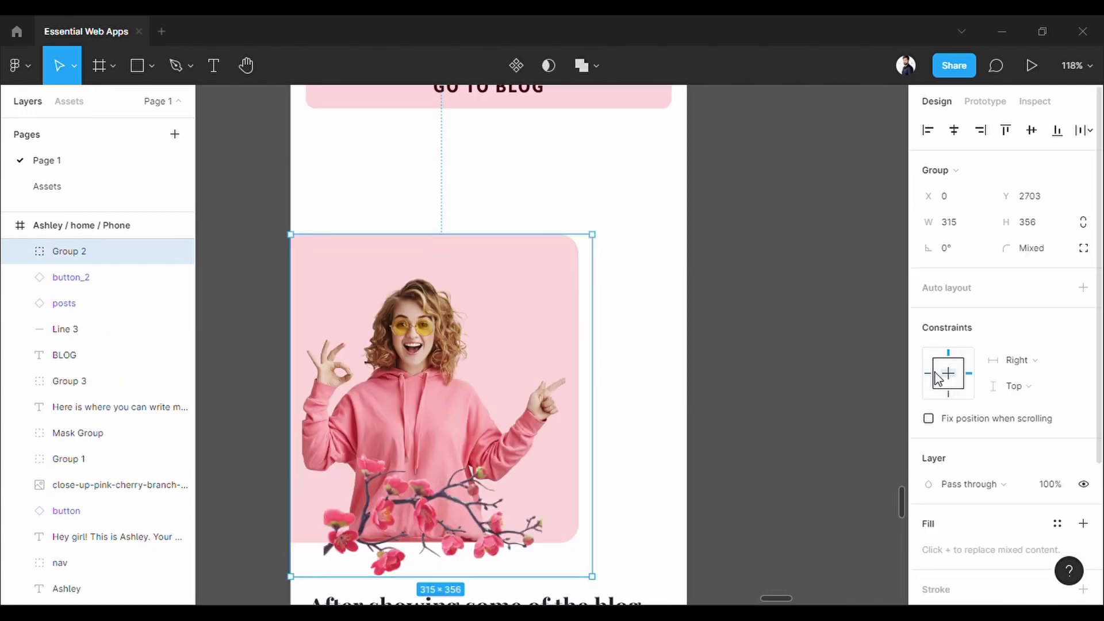
pyautogui.scroll(-5, 546, 376)
pyautogui.click(546, 380)
pyautogui.click(1013, 296)
pyautogui.click(1020, 313)
# - Set the horizontal constraints of the phone page's accordion and "Let your Visitor Sign Up to the Email List" heading to Center
pyautogui.scroll(-5, 512, 353)
pyautogui.click(511, 354)
pyautogui.scroll(-5, 421, 281)
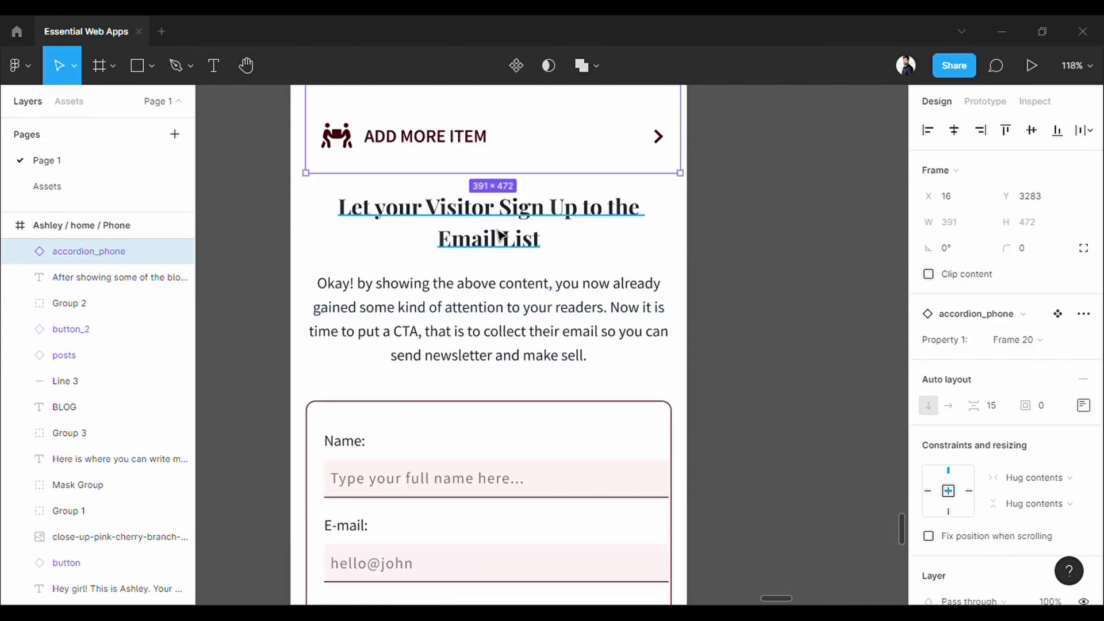
pyautogui.click(425, 230)
pyautogui.scroll(-3, 973, 436)
pyautogui.scroll(3, 963, 357)
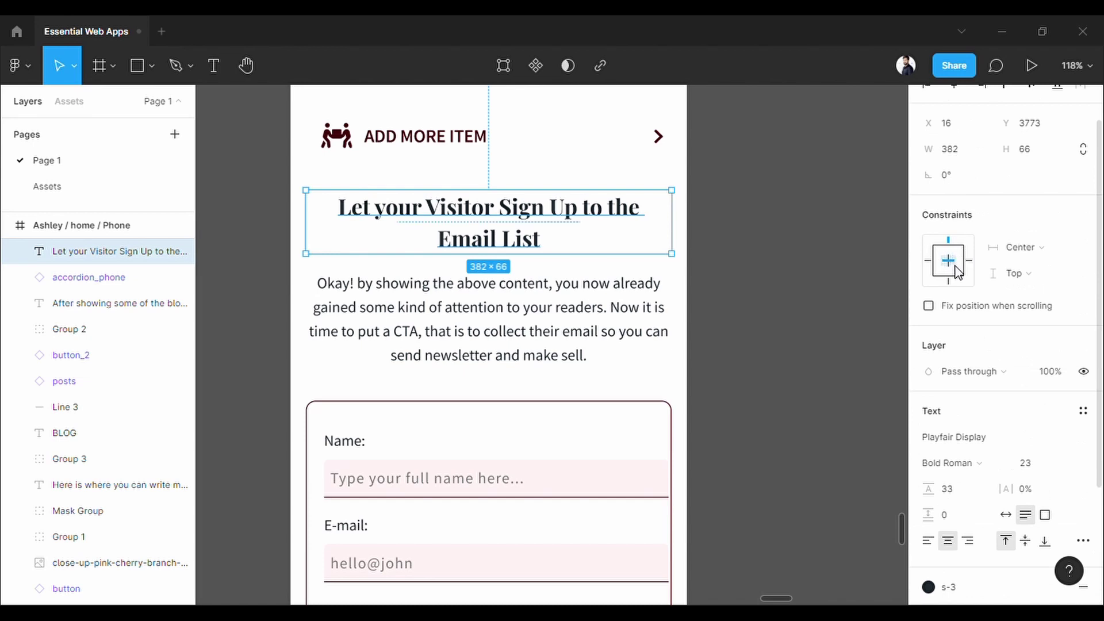
# - Set the horizontal constraint of the phone page's "Okay! by showing the above content" paragraph to Left and right
pyautogui.click(569, 317)
pyautogui.click(1018, 247)
pyautogui.click(1023, 267)
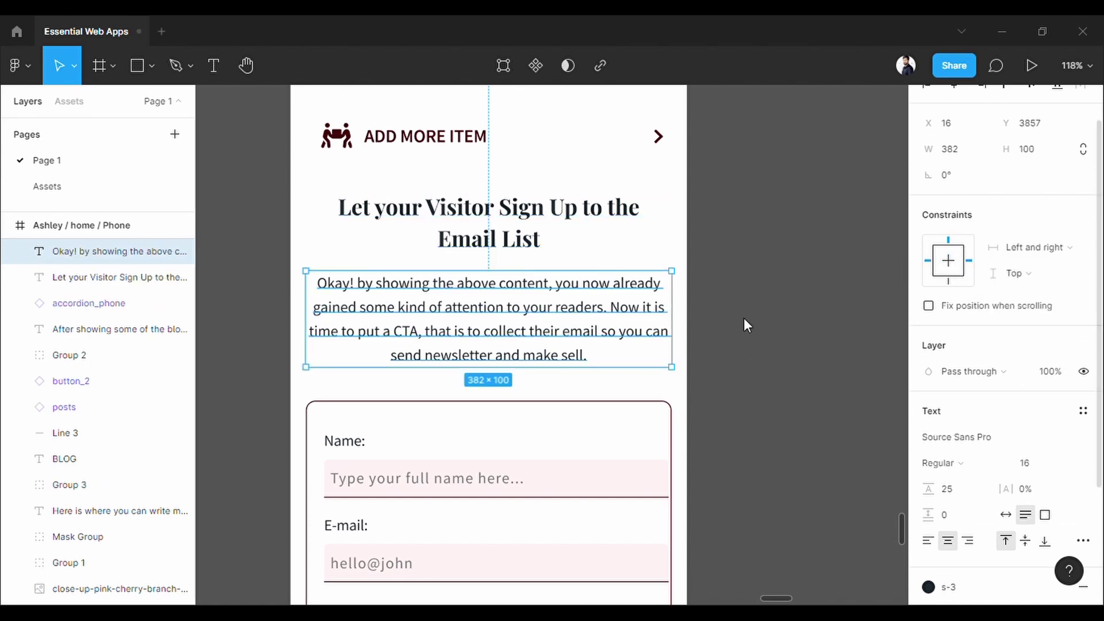
# - Set the horizontal constraint of the phone page's email sign-up form frame to Left and right
pyautogui.scroll(-2, 444, 352)
pyautogui.click(444, 353)
pyautogui.scroll(-10, 518, 288)
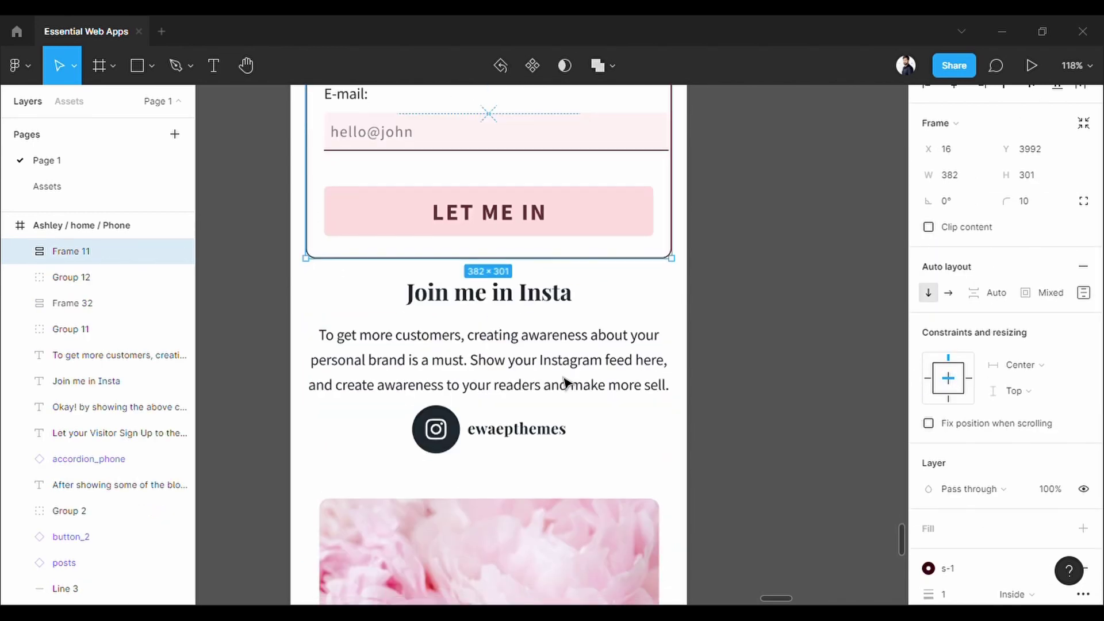
pyautogui.click(534, 294)
pyautogui.click(656, 253)
pyautogui.click(1024, 365)
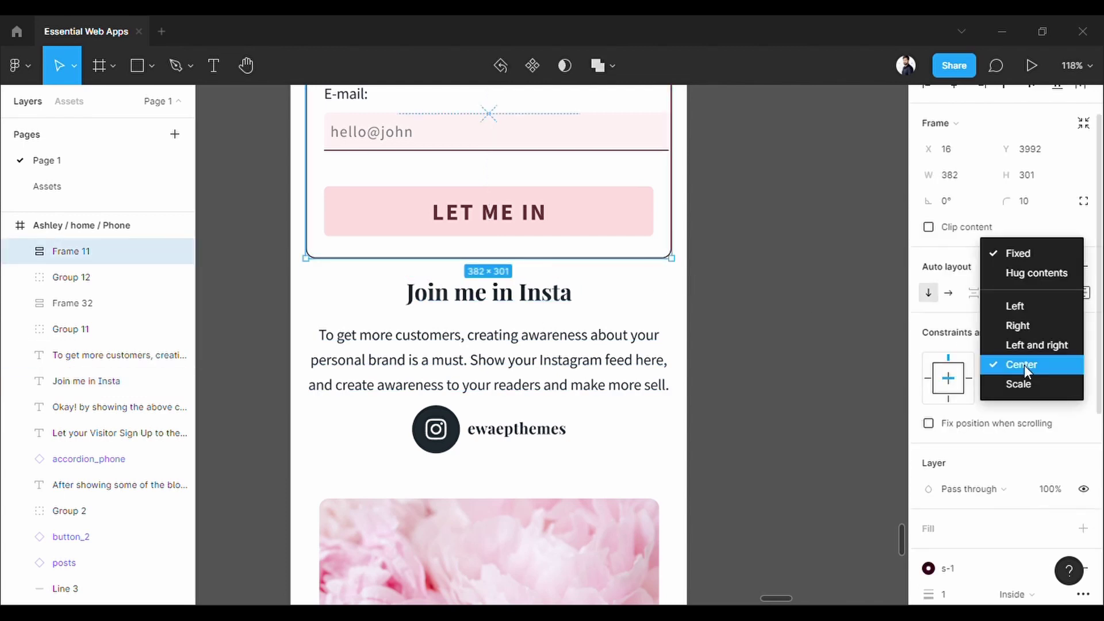
pyautogui.click(1018, 345)
# - Set the horizontal constraint of the "To get more customers" paragraph below the phone page's "Join me in Insta" heading to Left and right
pyautogui.click(557, 296)
pyautogui.scroll(-3, 942, 397)
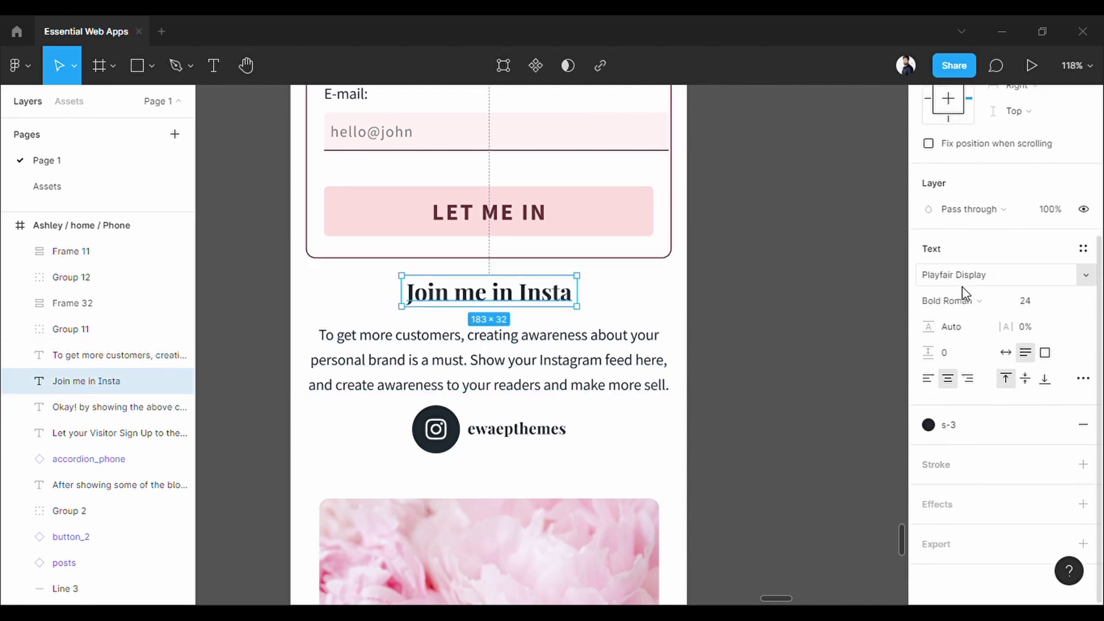
pyautogui.scroll(5, 963, 320)
pyautogui.click(489, 360)
pyautogui.click(1020, 294)
pyautogui.click(1014, 319)
# - Set the phone page's Instagram handle group to the Center constraint and the stacked Instagram photos frame to Left and right
pyautogui.click(513, 440)
pyautogui.click(948, 377)
pyautogui.scroll(-4, 461, 320)
pyautogui.click(461, 320)
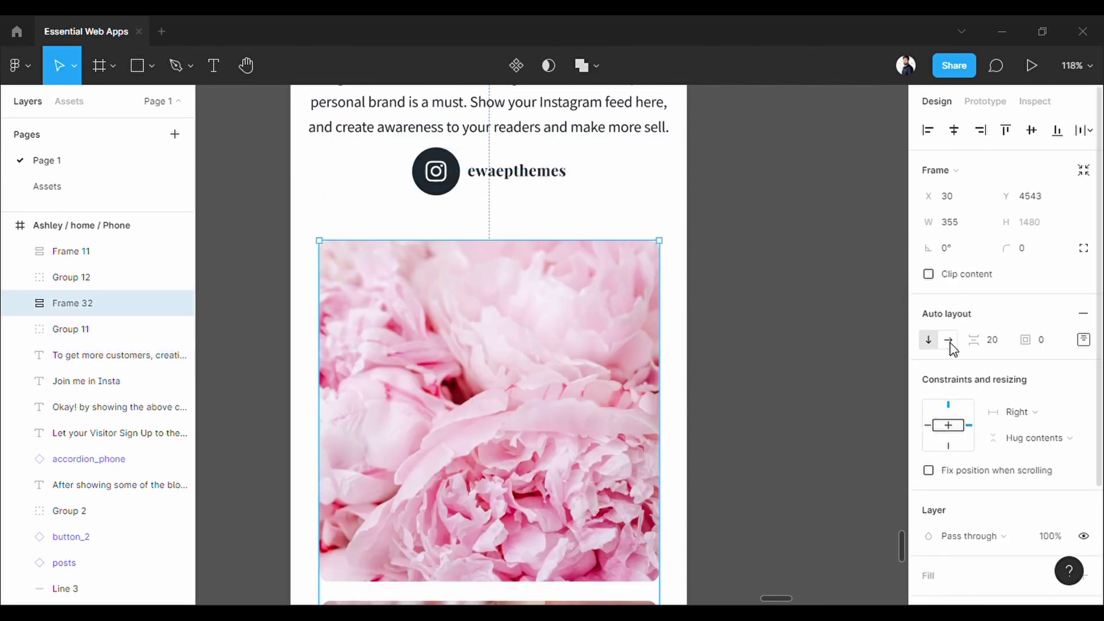
pyautogui.click(1012, 413)
pyautogui.click(1018, 436)
# - Look over the phone page's footer and compare the finished desktop, tablet and phone pages up to their headers
pyautogui.scroll(-10, 519, 345)
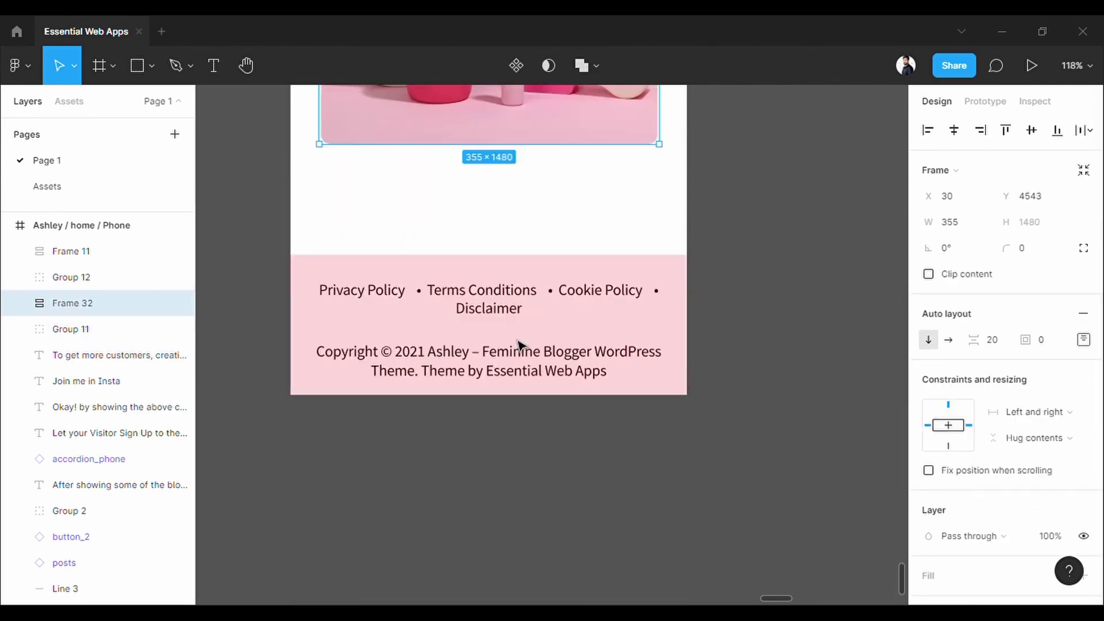
pyautogui.click(584, 409)
pyautogui.scroll(-5, 584, 409)
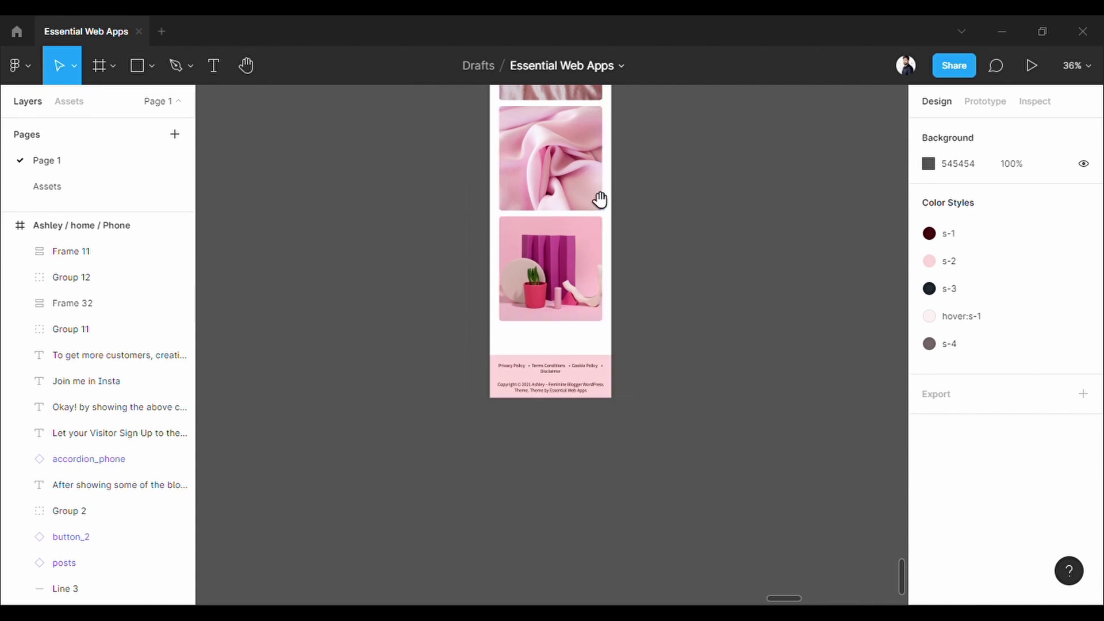
pyautogui.scroll(6, 598, 199)
pyautogui.scroll(-3, 575, 379)
pyautogui.moveTo(510, 200); pyautogui.dragTo(496, 403)
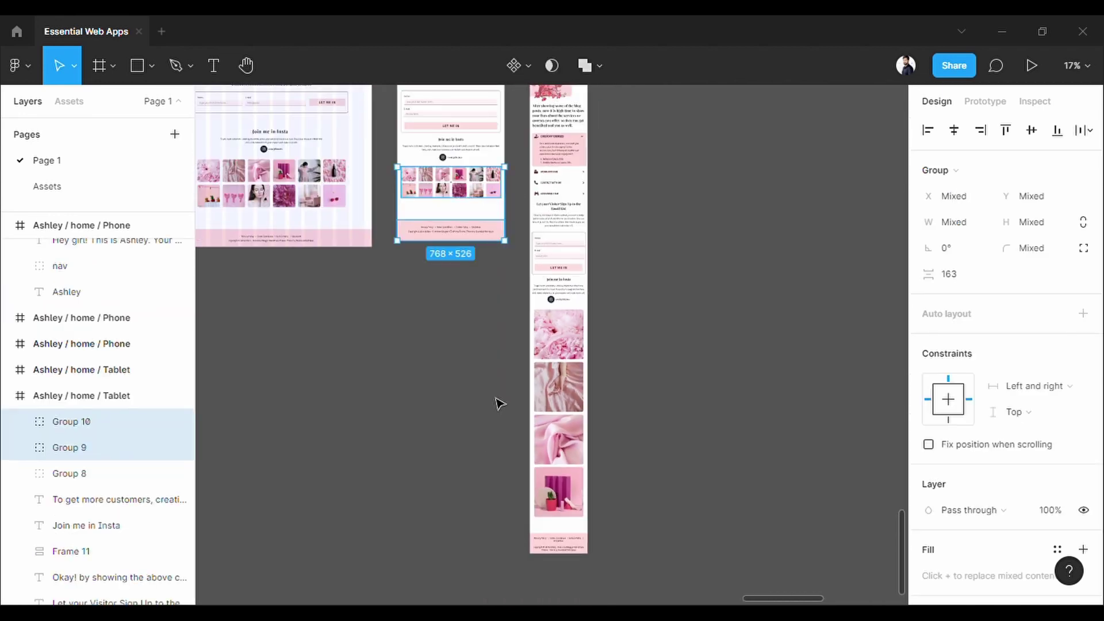
pyautogui.click(495, 378)
pyautogui.scroll(10, 496, 242)
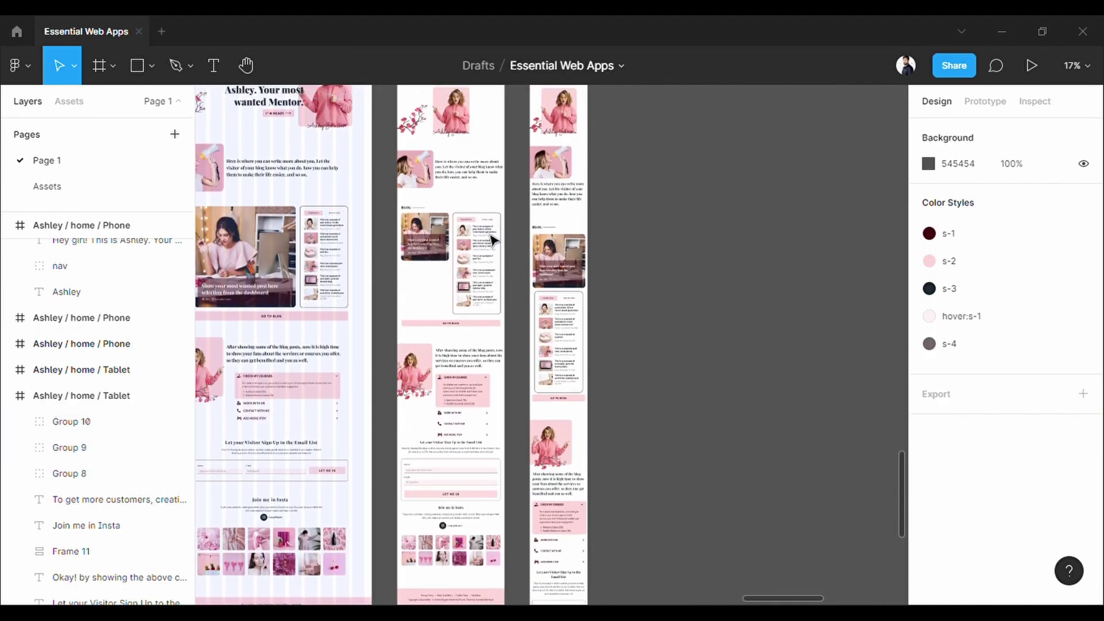
pyautogui.scroll(3, 464, 210)
pyautogui.scroll(3, 465, 210)
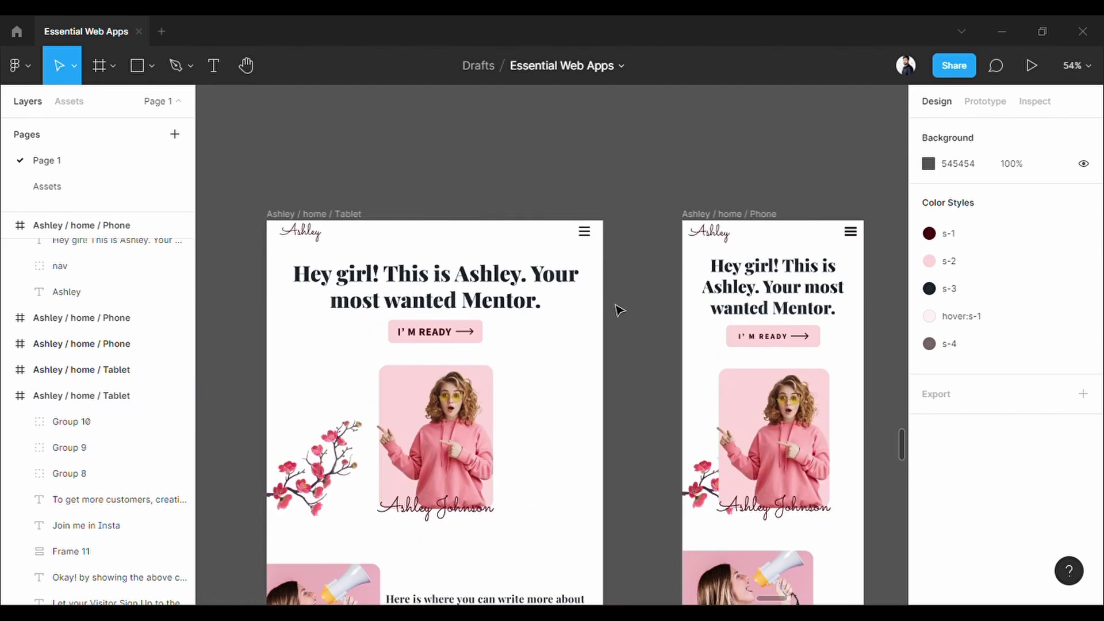
# - Resize the width of the desktop home frame to test how its constrained layers respond
pyautogui.click(348, 216)
pyautogui.scroll(-2, 356, 236)
pyautogui.moveTo(487, 325)
pyautogui.mouseDown()
pyautogui.moveTo(408, 300)
pyautogui.moveTo(480, 316)
pyautogui.moveTo(455, 328)
pyautogui.moveTo(522, 320)
pyautogui.moveTo(512, 325)
pyautogui.moveTo(554, 325)
pyautogui.moveTo(510, 328)
pyautogui.moveTo(560, 330)
pyautogui.moveTo(521, 337)
pyautogui.moveTo(581, 345)
pyautogui.moveTo(480, 345)
pyautogui.mouseUp()
pyautogui.click(618, 322)
pyautogui.hscroll(3, 506, 319)
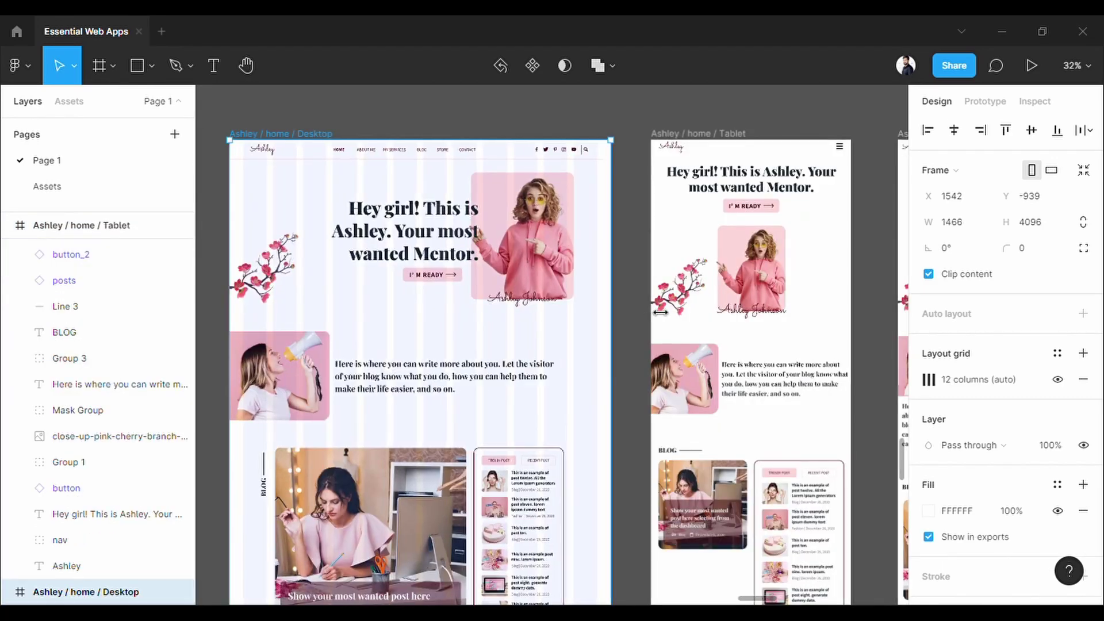
pyautogui.moveTo(660, 312); pyautogui.dragTo(586, 330)
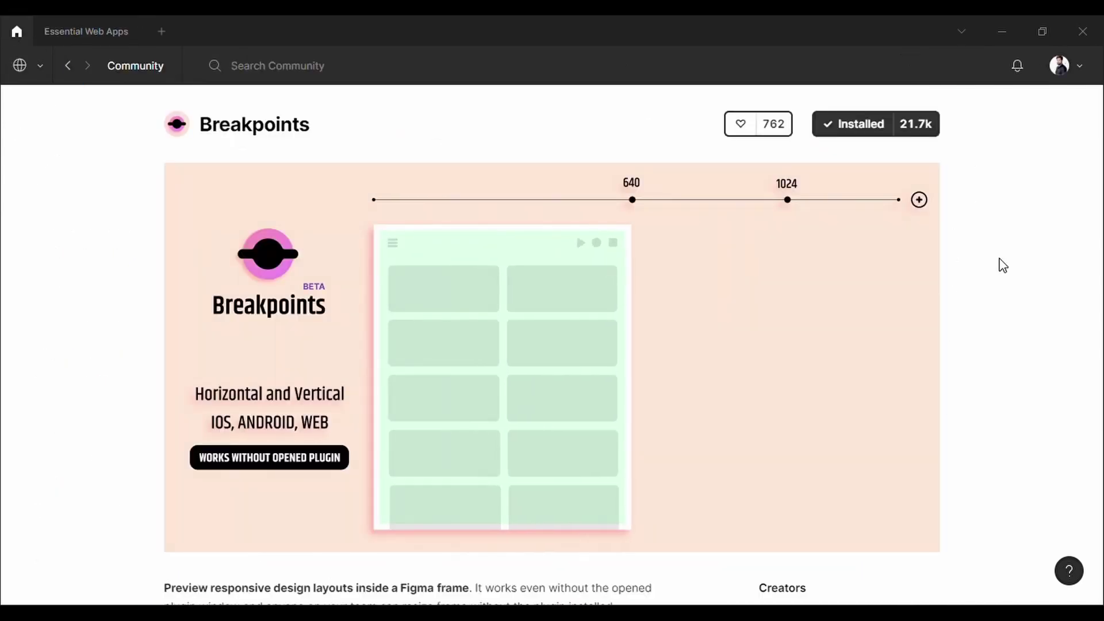
# - Review the Breakpoints plugin's Community page and return to the Essential Web Apps file
pyautogui.scroll(-5, 1004, 264)
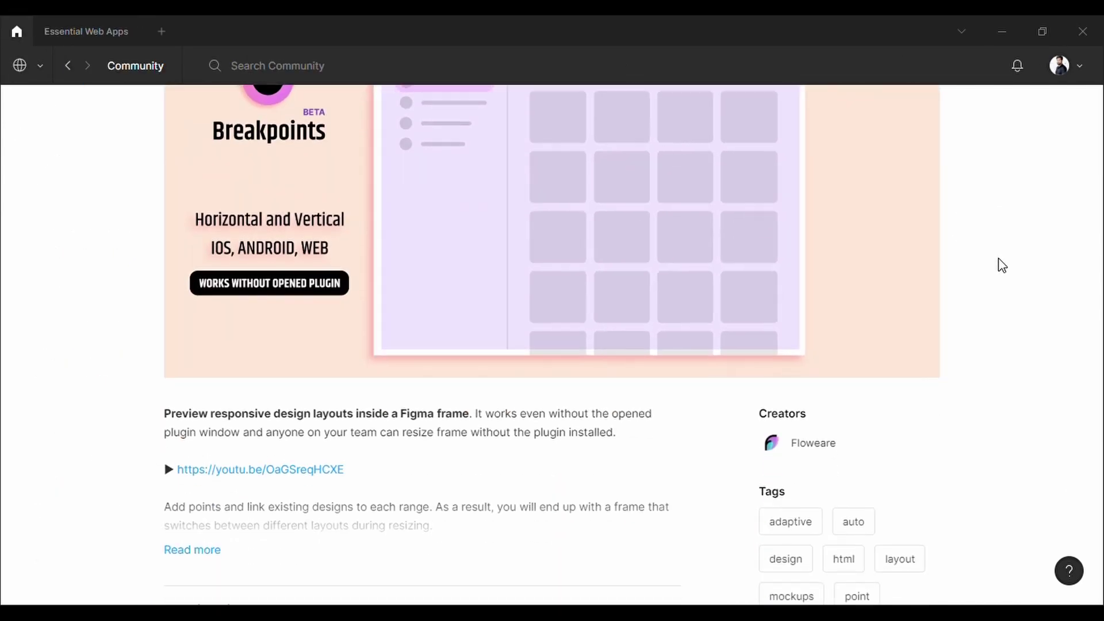
pyautogui.scroll(5, 1003, 265)
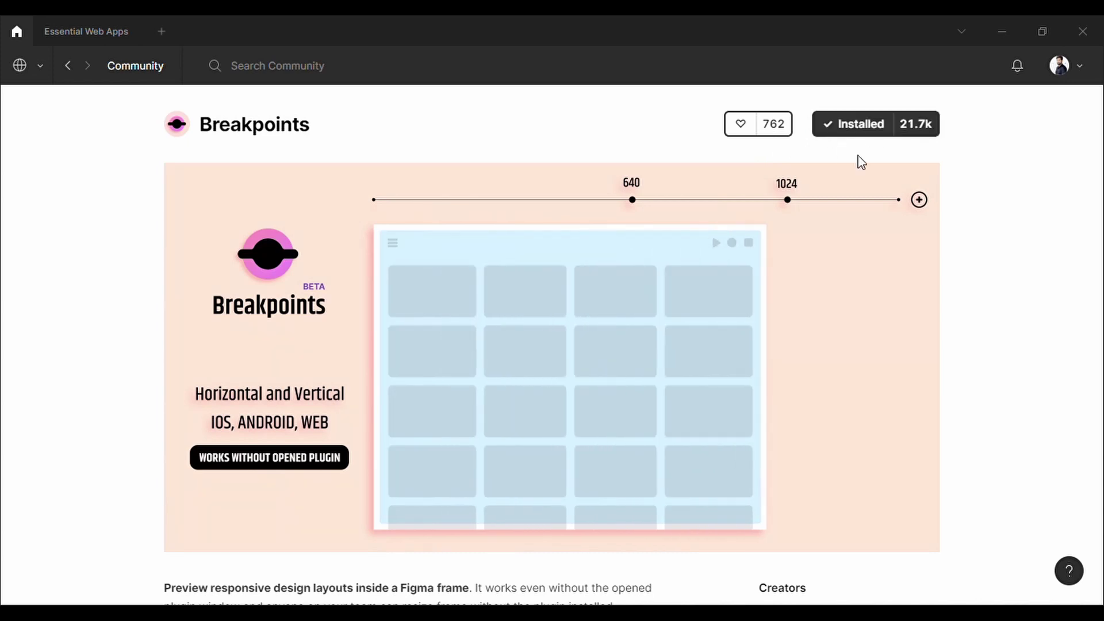
pyautogui.click(92, 32)
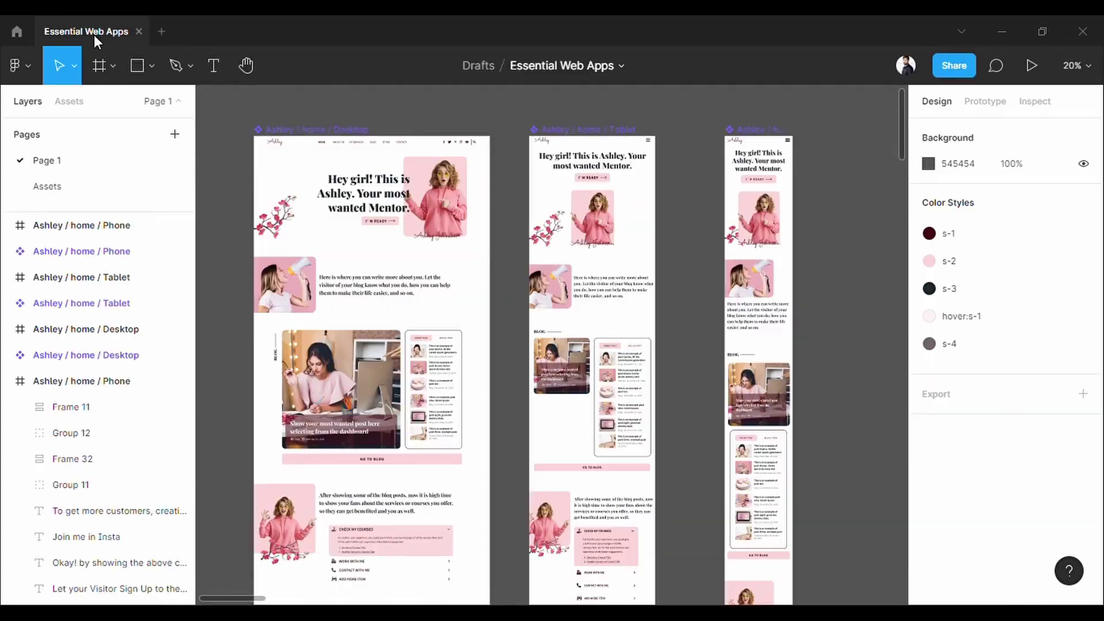
# - Run the Breakpoints plugin and place its window near the empty canvas area beside the phone page
pyautogui.moveTo(703, 342); pyautogui.dragTo(313, 332)
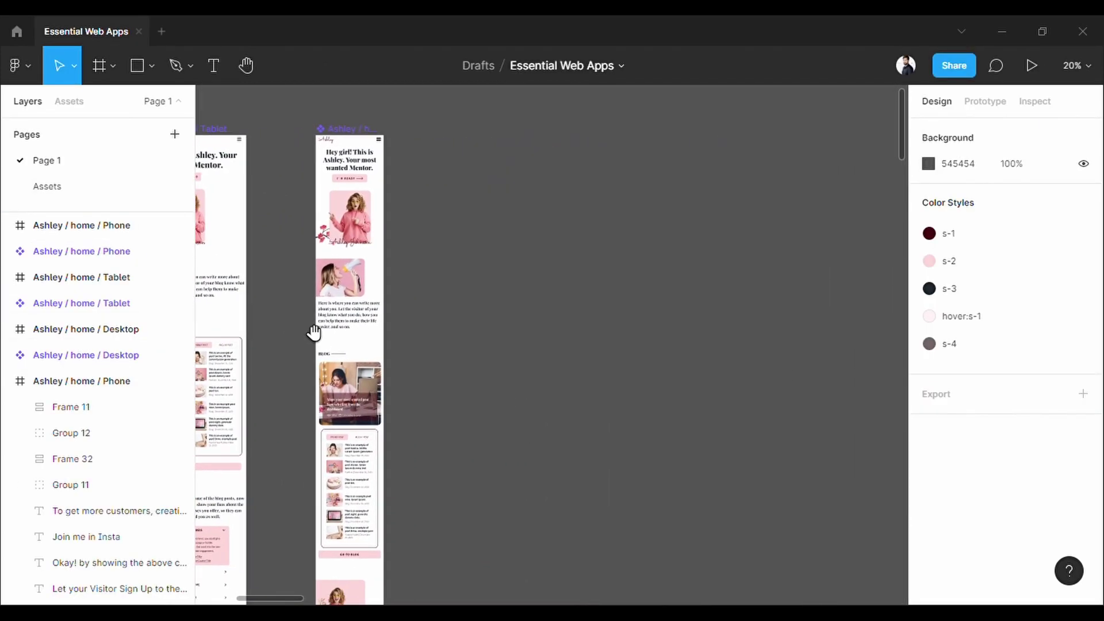
pyautogui.rightClick(516, 310)
pyautogui.moveTo(543, 353)
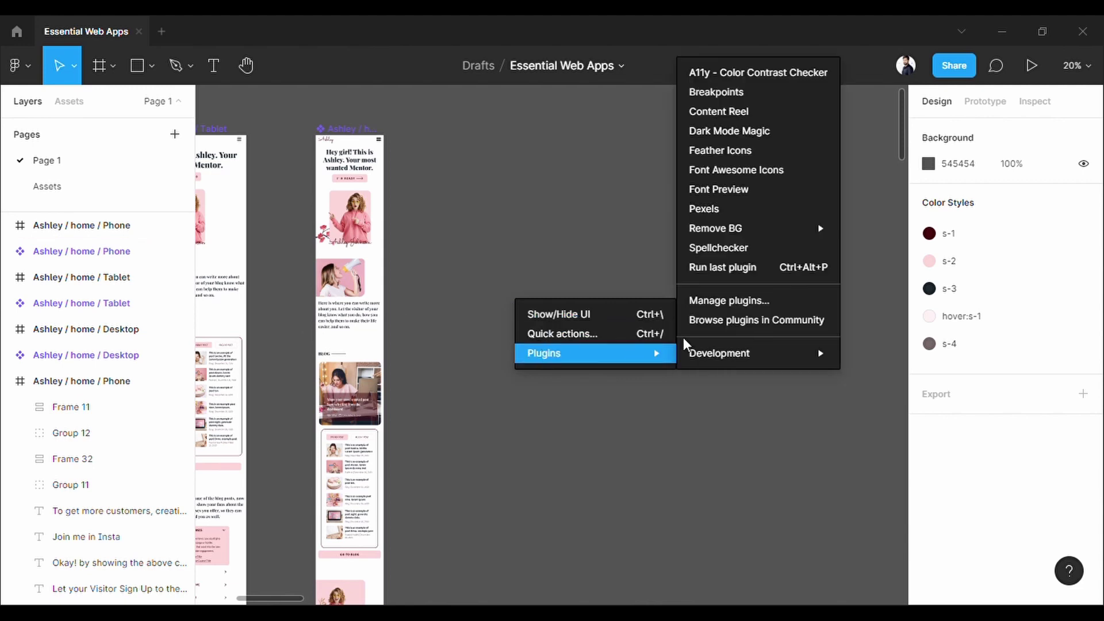
pyautogui.click(802, 98)
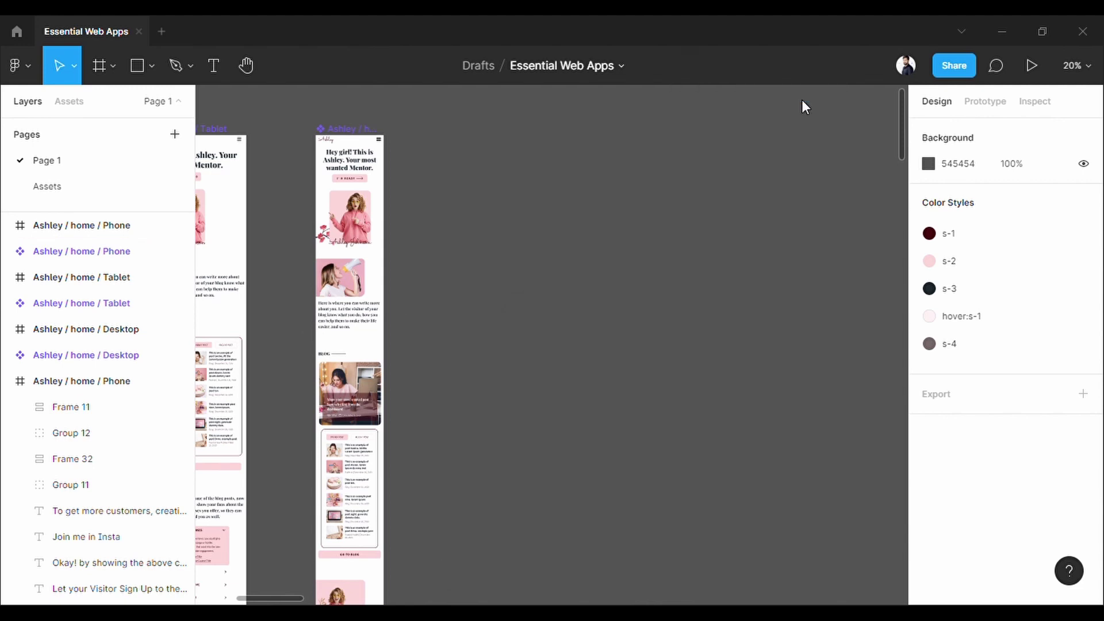
pyautogui.moveTo(785, 191); pyautogui.dragTo(682, 174)
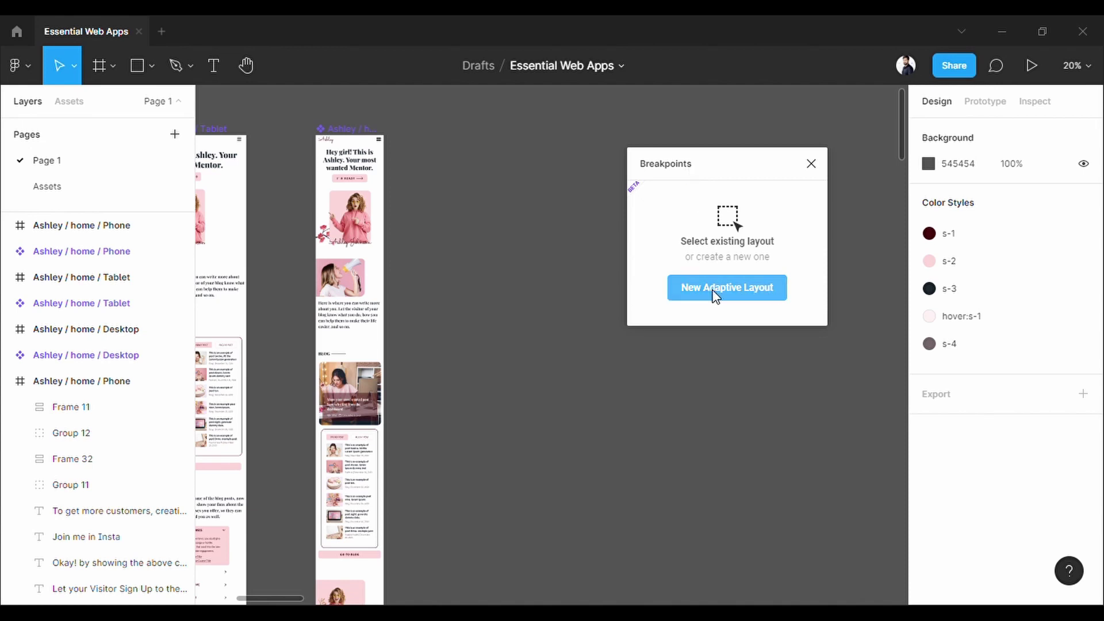
# - Create an adaptive layout beside the phone page with a 414 to 1600 width range and breakpoints at 768 and 1439
pyautogui.moveTo(558, 353); pyautogui.dragTo(530, 194)
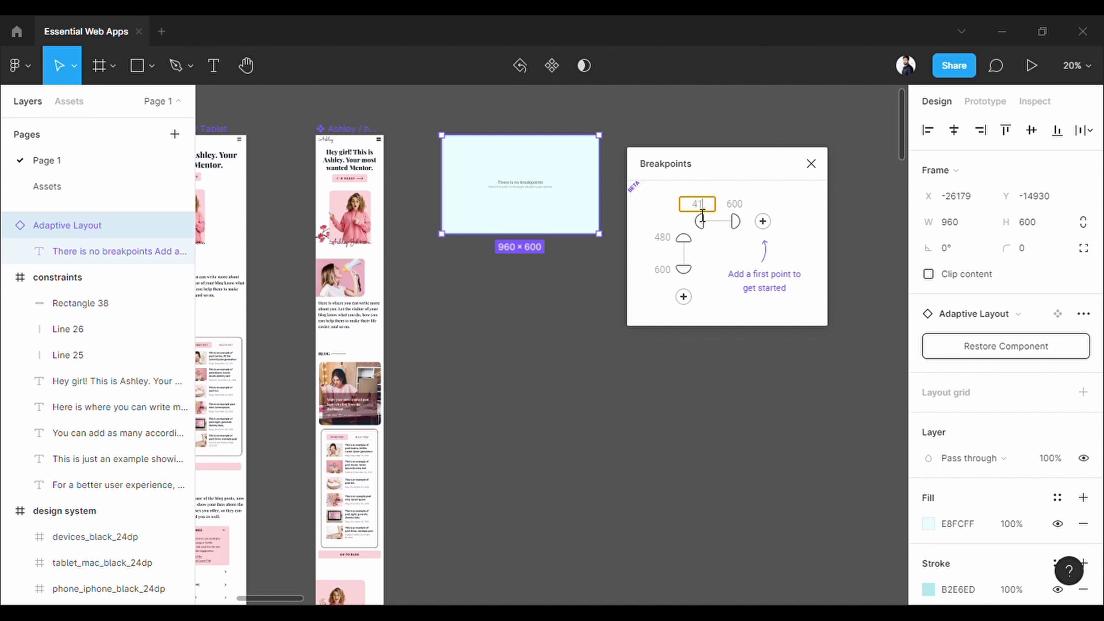
pyautogui.click(742, 207)
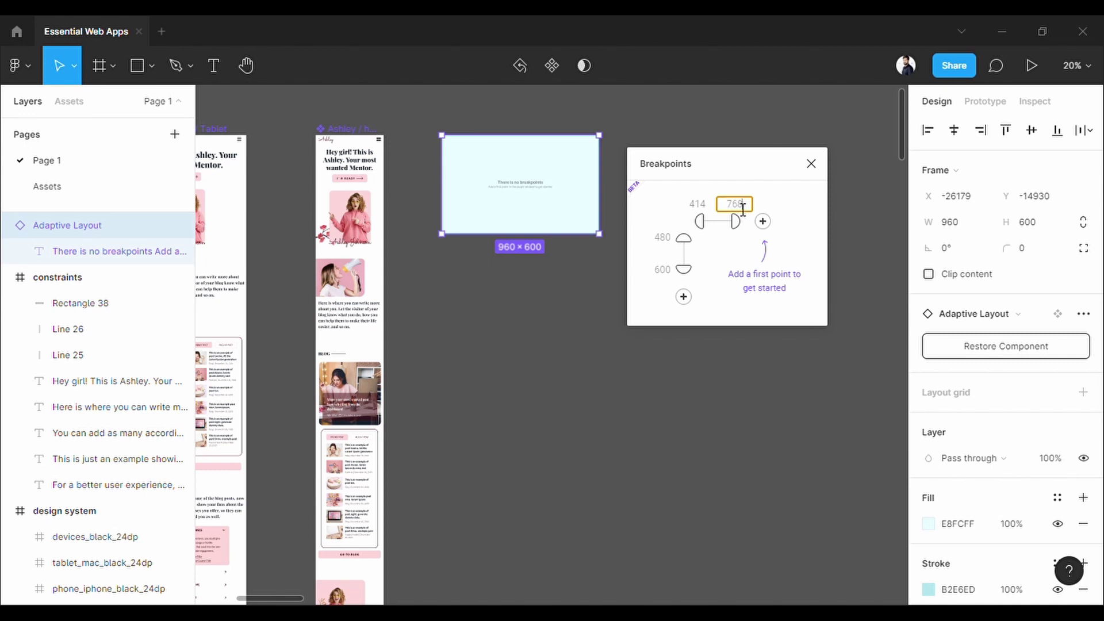
pyautogui.click(763, 221)
pyautogui.click(784, 211)
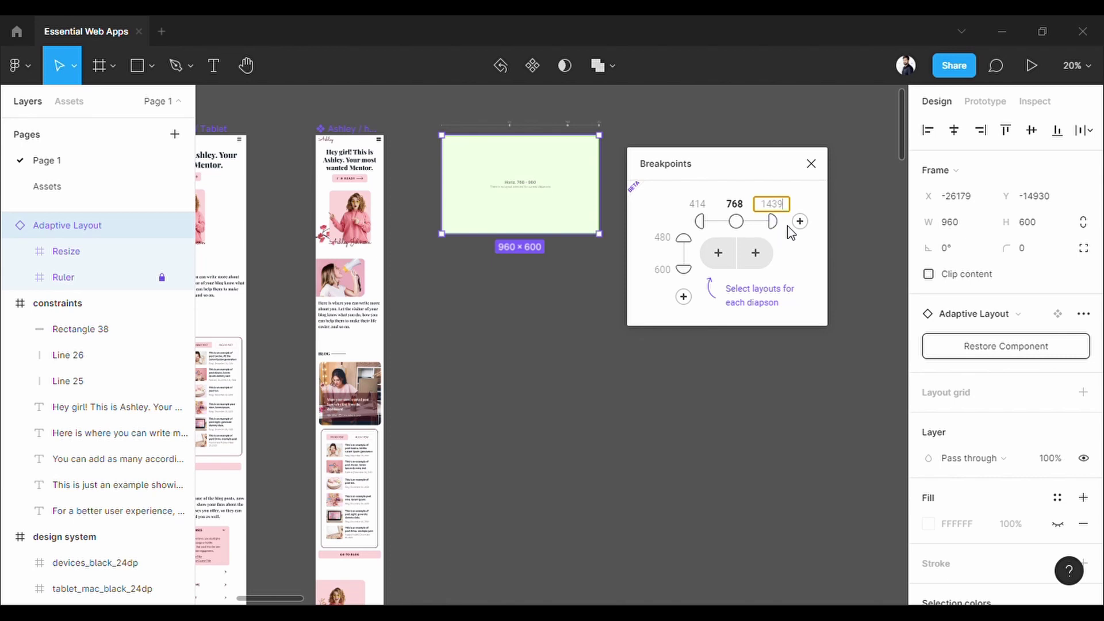
pyautogui.click(799, 222)
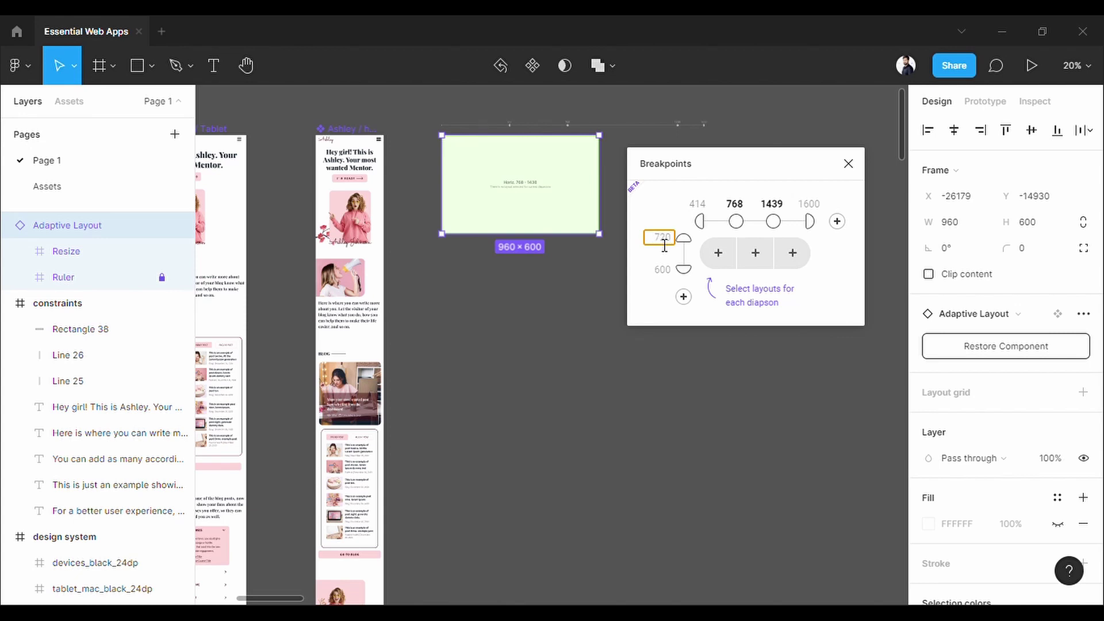
# - Set the adaptive layout's vertical range to 599–900 and extend its frame to about 1814 high
pyautogui.click(669, 270)
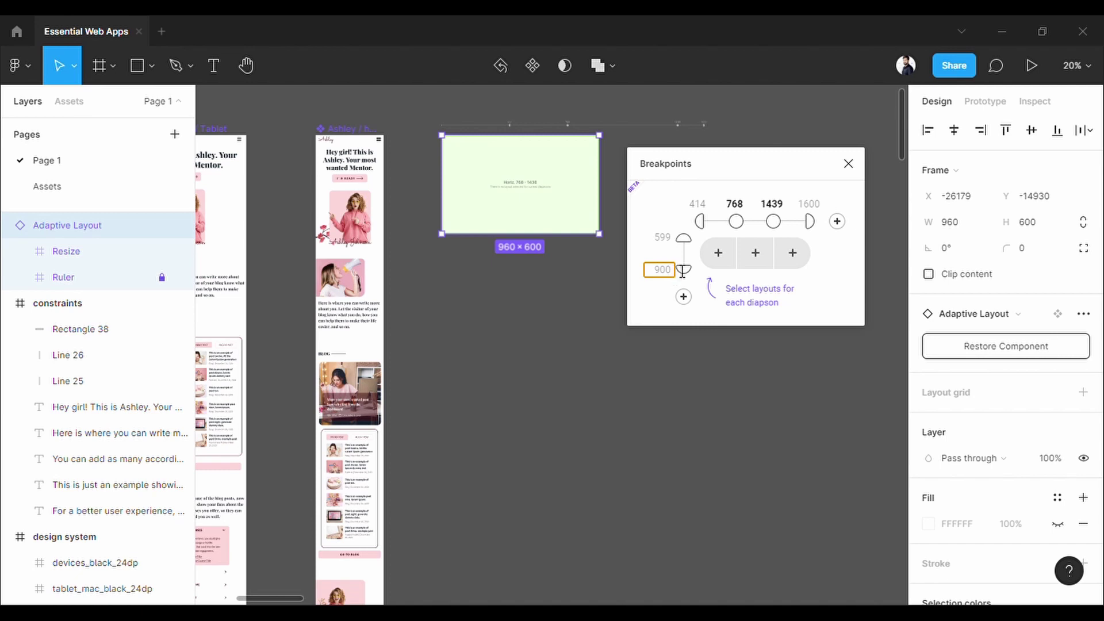
pyautogui.write('900')
pyautogui.moveTo(552, 235); pyautogui.dragTo(552, 446)
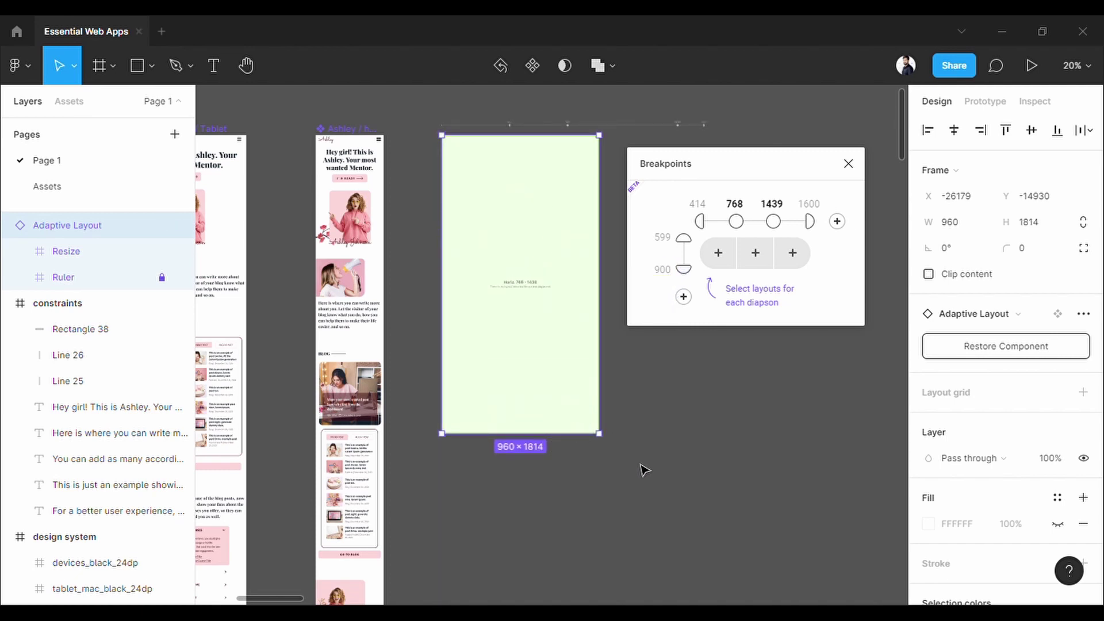
pyautogui.scroll(-1, 686, 470)
pyautogui.click(504, 528)
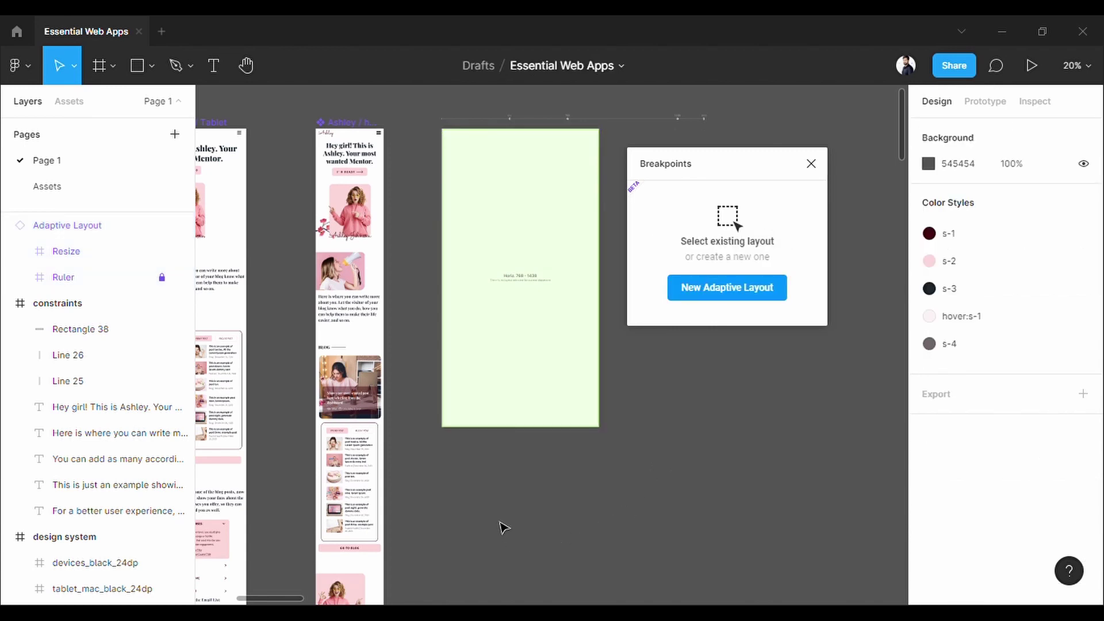
# - Reselect the adaptive layout and link the phone home page component to its 414 to 768 width range
pyautogui.keyDown('ctrl'); pyautogui.scroll(5, 470, 498); pyautogui.keyUp('ctrl')
pyautogui.click(862, 311)
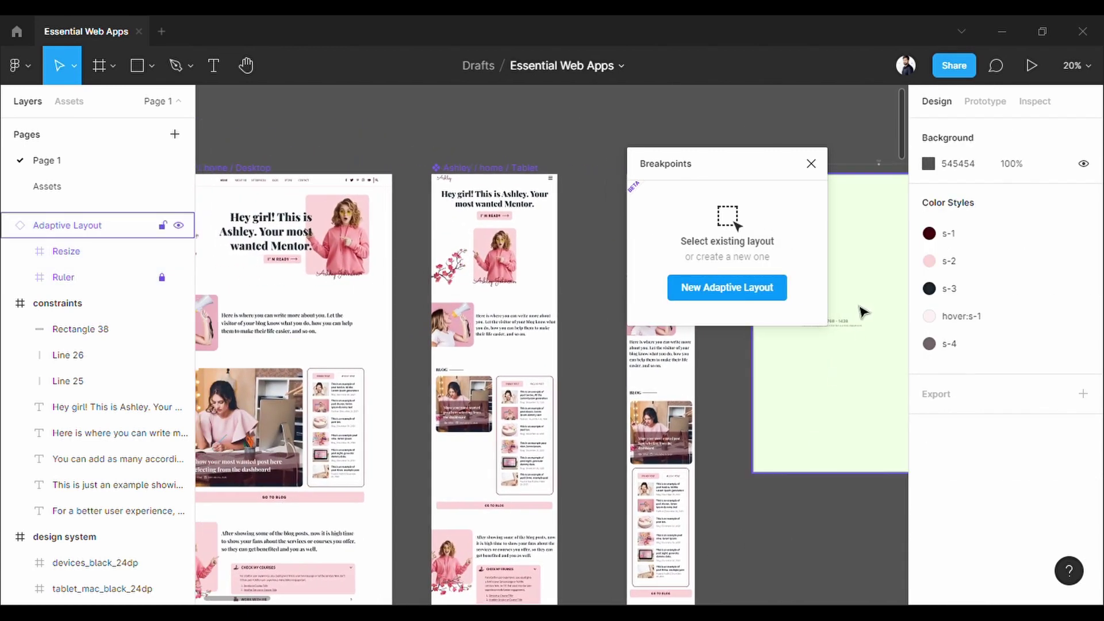
pyautogui.moveTo(727, 165); pyautogui.dragTo(819, 124)
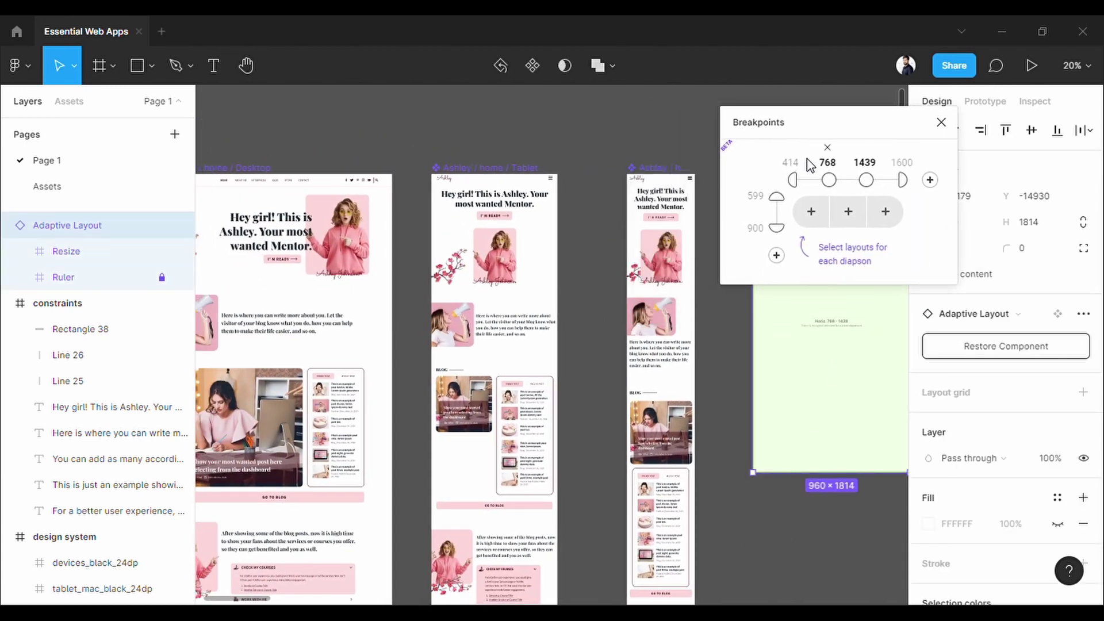
pyautogui.click(799, 218)
pyautogui.click(652, 172)
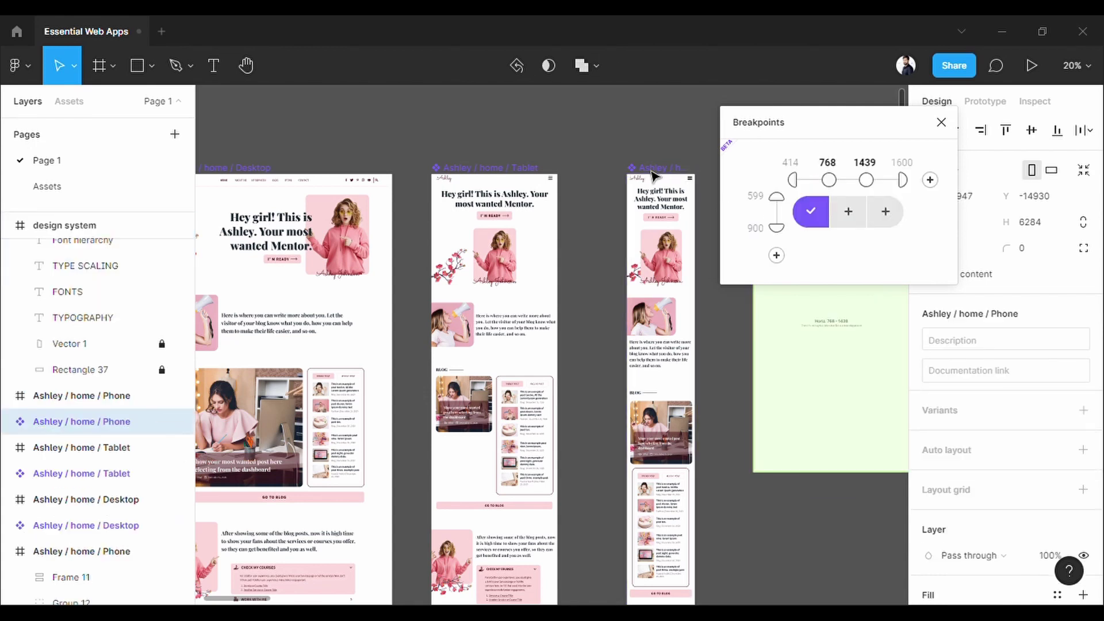
# - Link the tablet home page to the 768–1438 width range and the desktop home page to 1439–1600
pyautogui.click(850, 214)
pyautogui.click(505, 177)
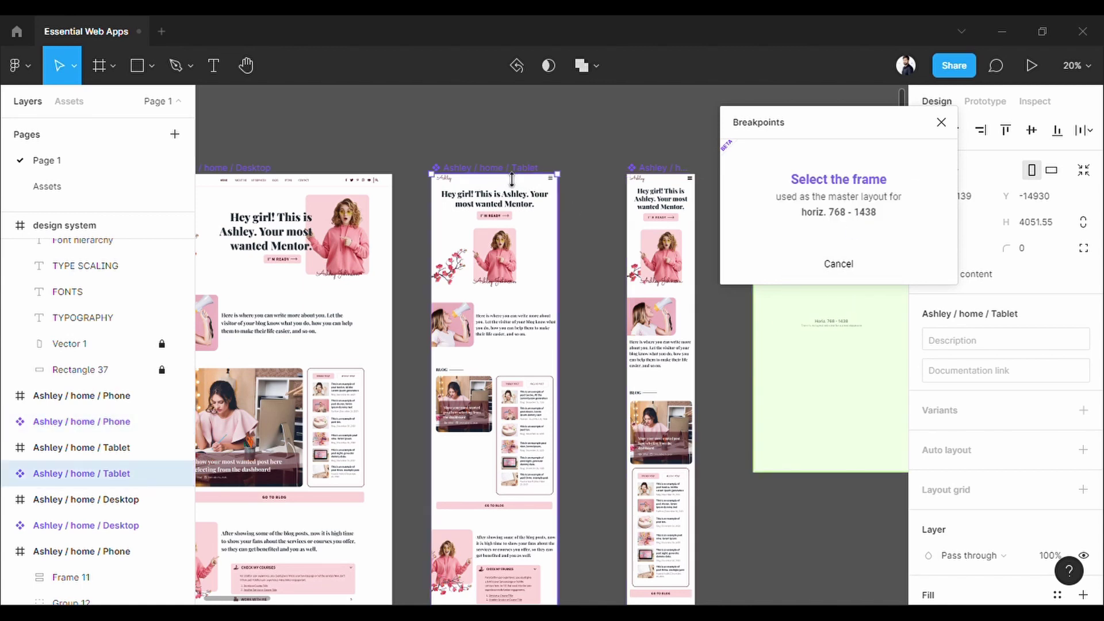
pyautogui.click(885, 214)
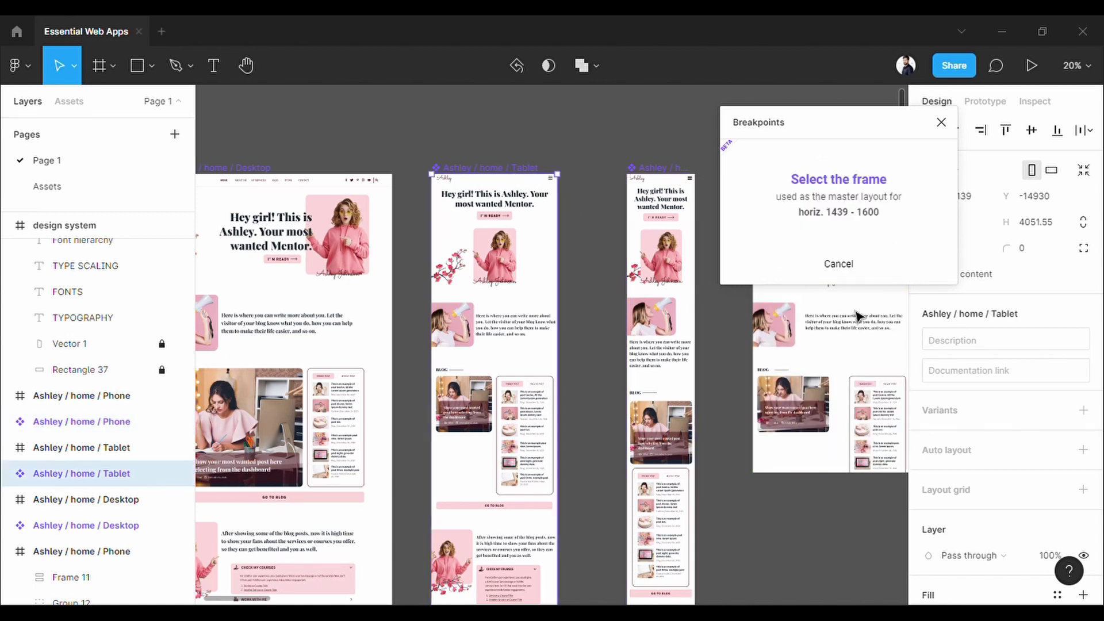
pyautogui.click(260, 179)
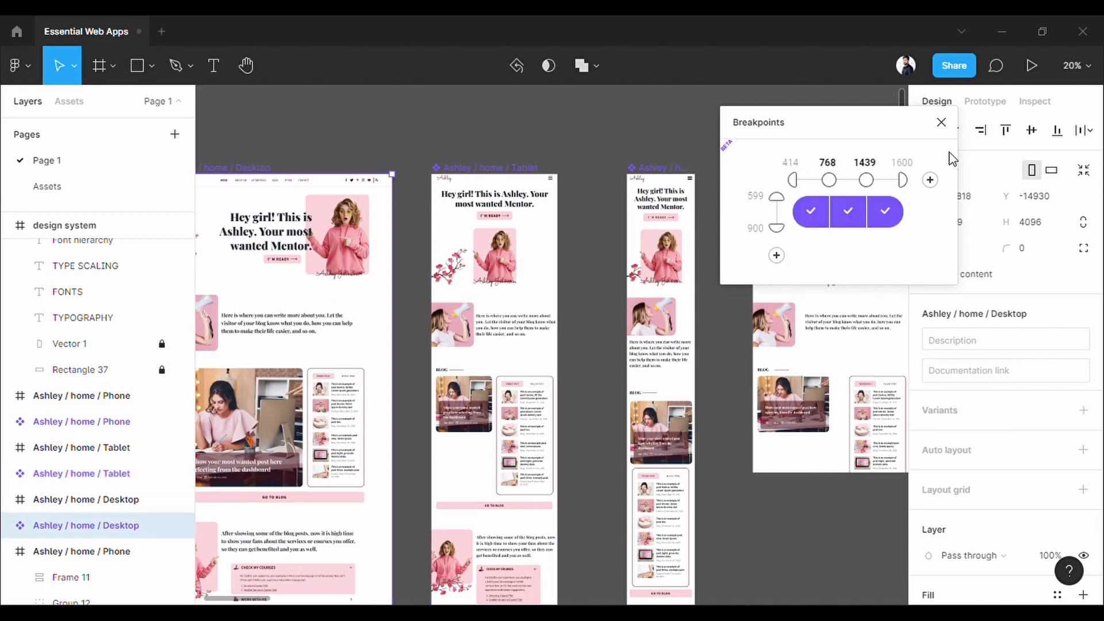
# - Close the Breakpoints plugin and widen the adaptive layout frame to test its switching between linked pages
pyautogui.click(944, 131)
pyautogui.moveTo(835, 387); pyautogui.dragTo(562, 381)
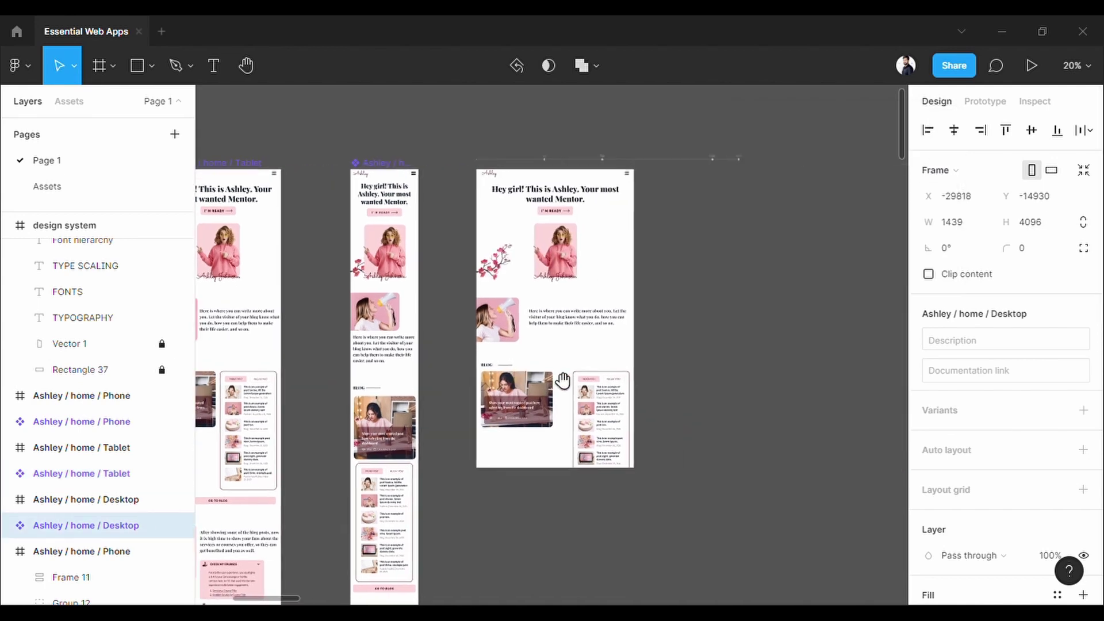
pyautogui.scroll(3, 634, 273)
pyautogui.scroll(-2, 634, 273)
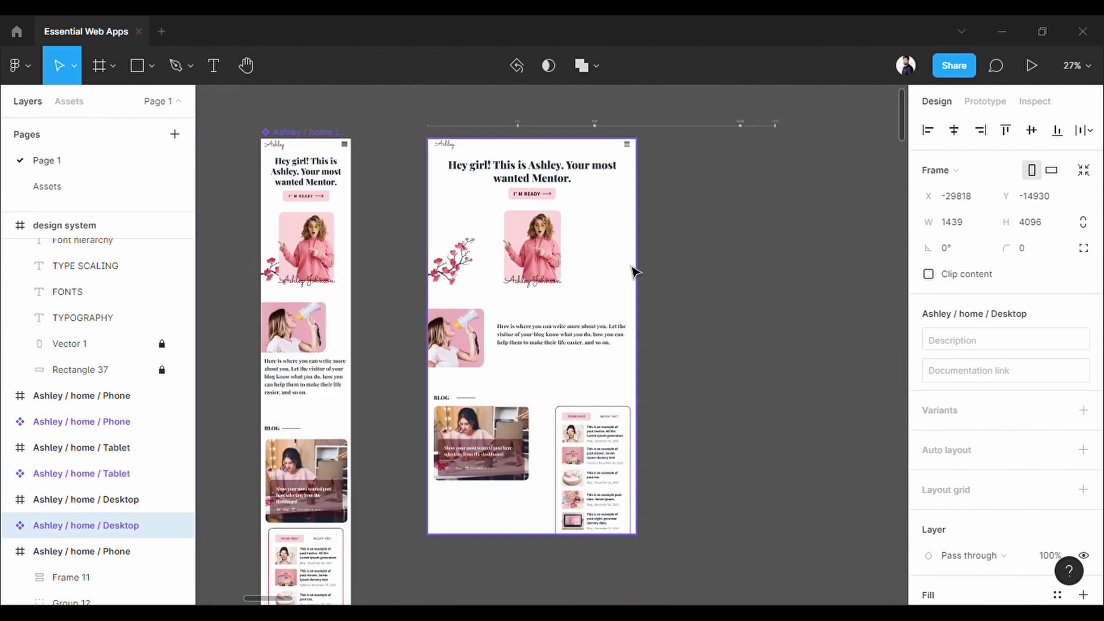
pyautogui.moveTo(648, 247); pyautogui.dragTo(755, 229)
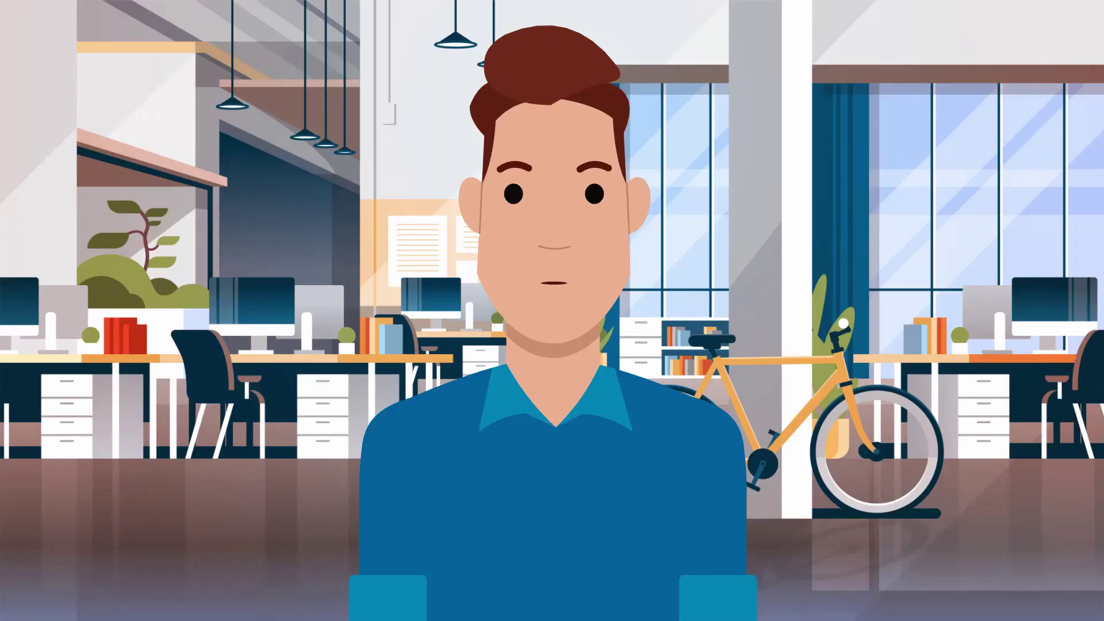